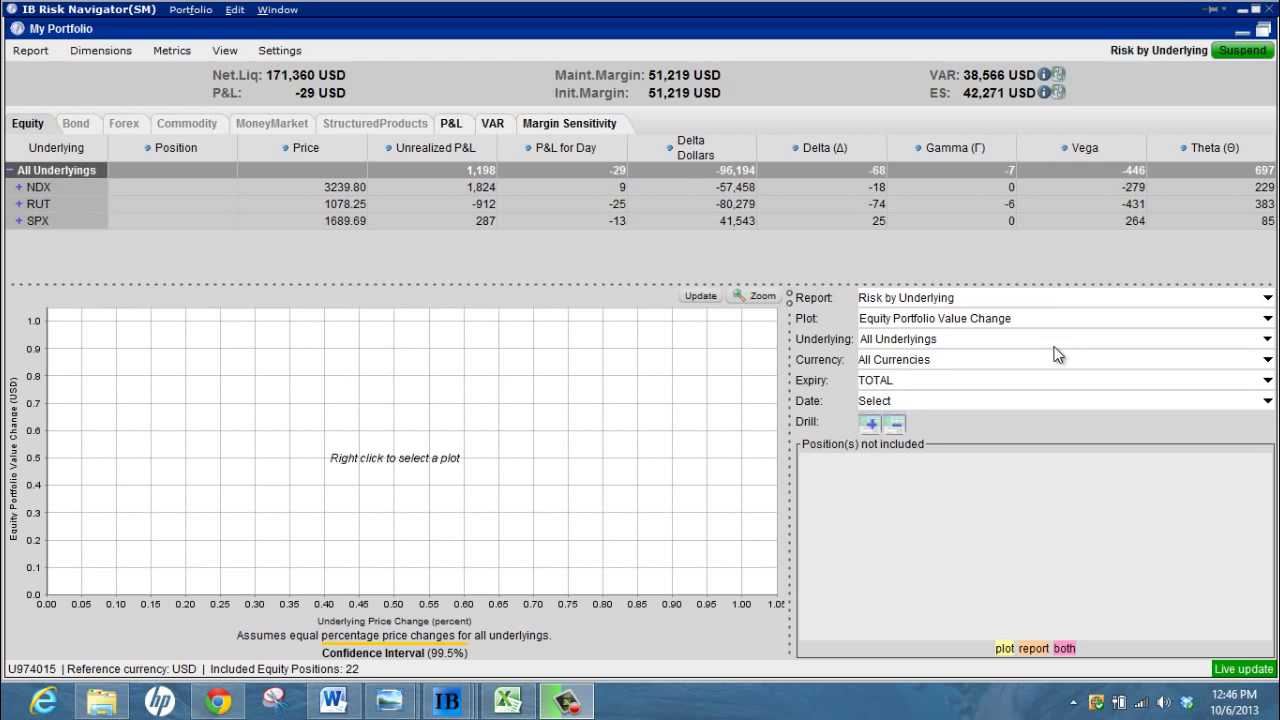
# - Plot the portfolio value change for date 2013-10-17 and zoom in on price changes from about -8 to 6 percent
pyautogui.click(963, 405)
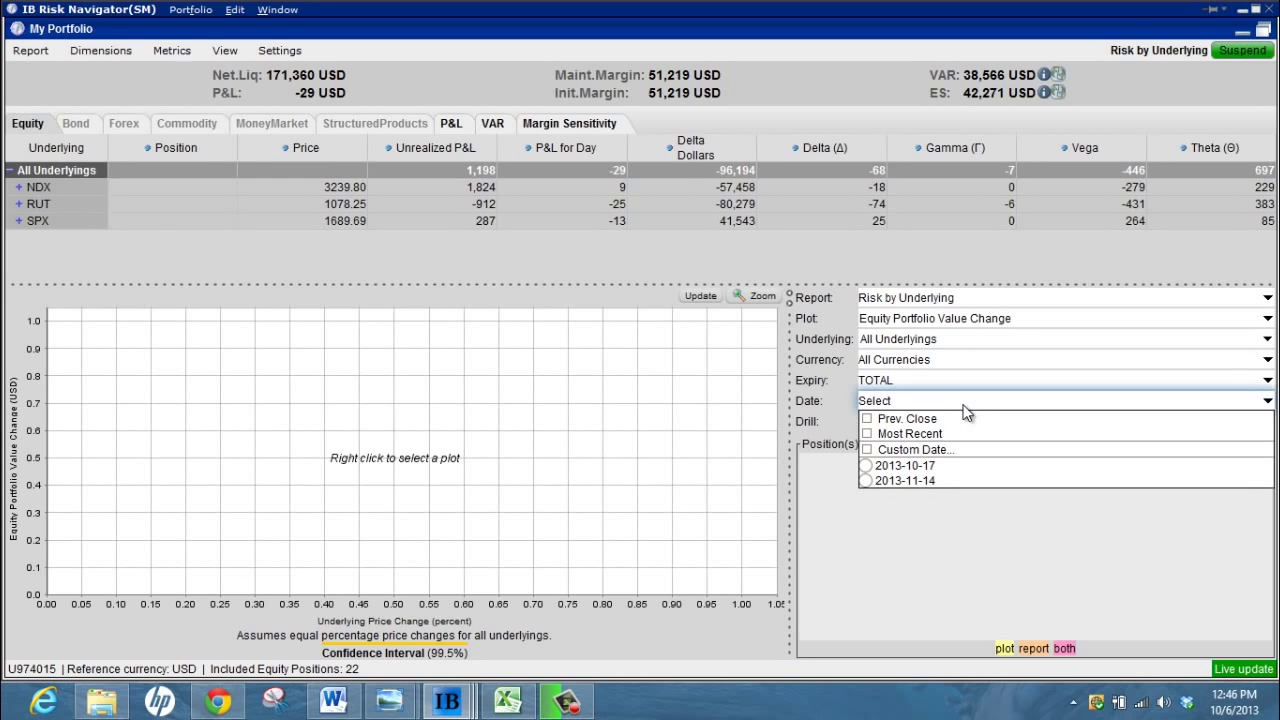
pyautogui.click(935, 467)
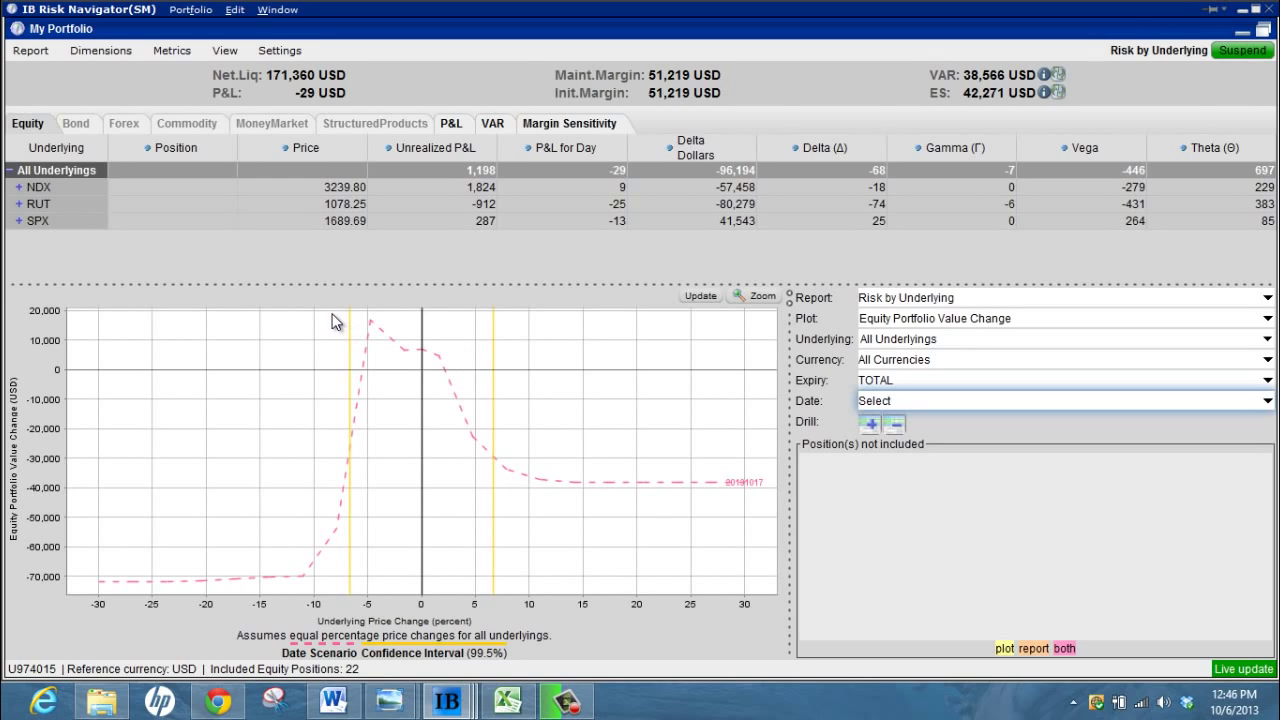
pyautogui.moveTo(326, 312); pyautogui.dragTo(489, 413)
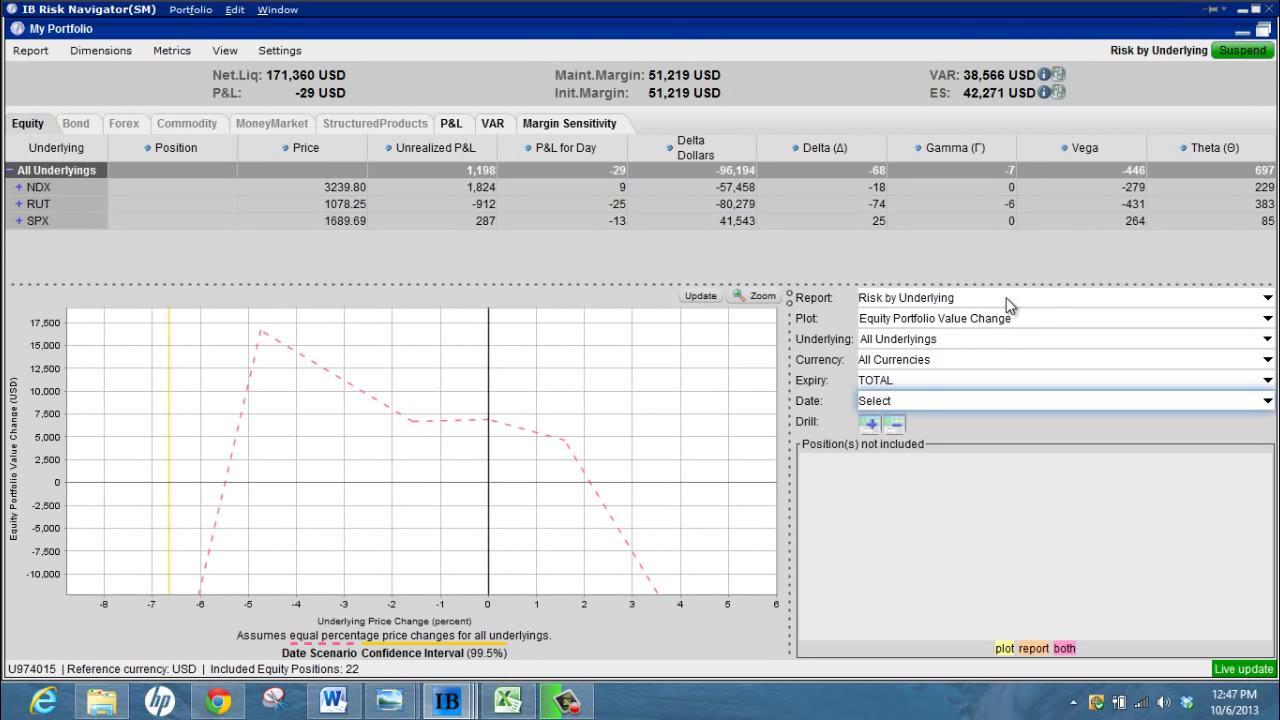
# - Filter the risk report to the NDX underlying and zoom its plot to prices from about 2,975 to 3,500
pyautogui.click(903, 340)
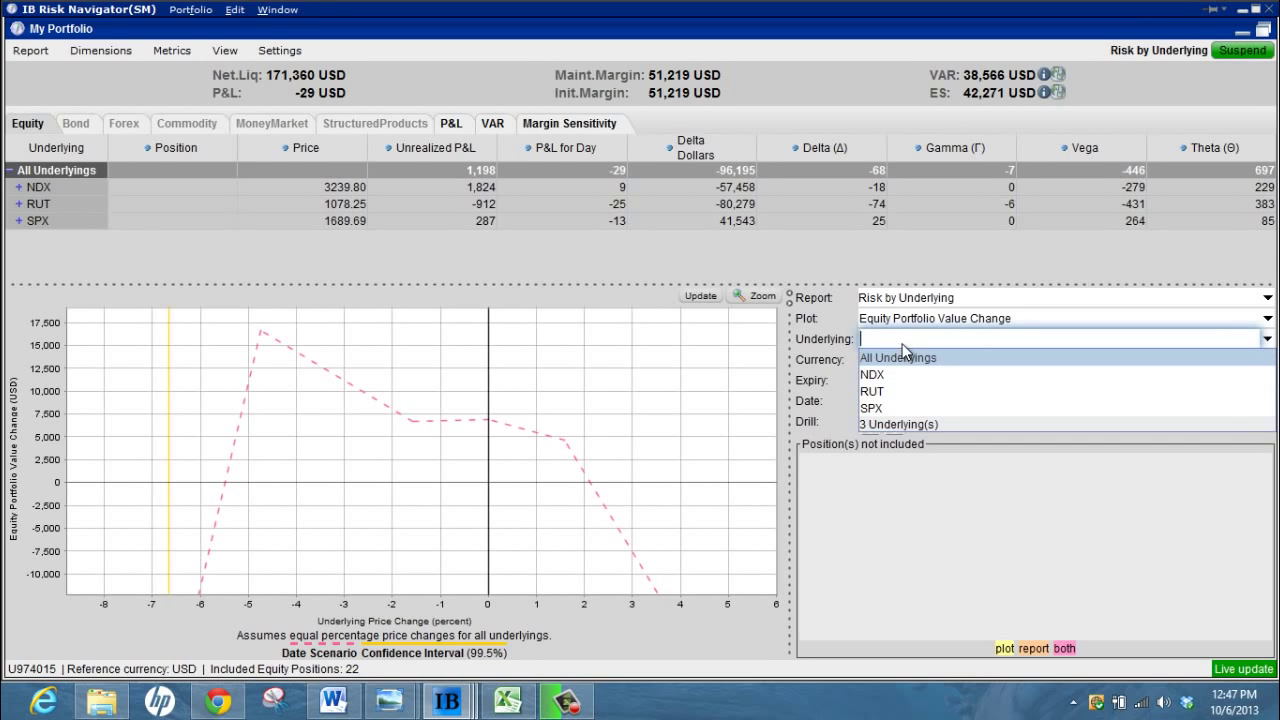
pyautogui.click(887, 381)
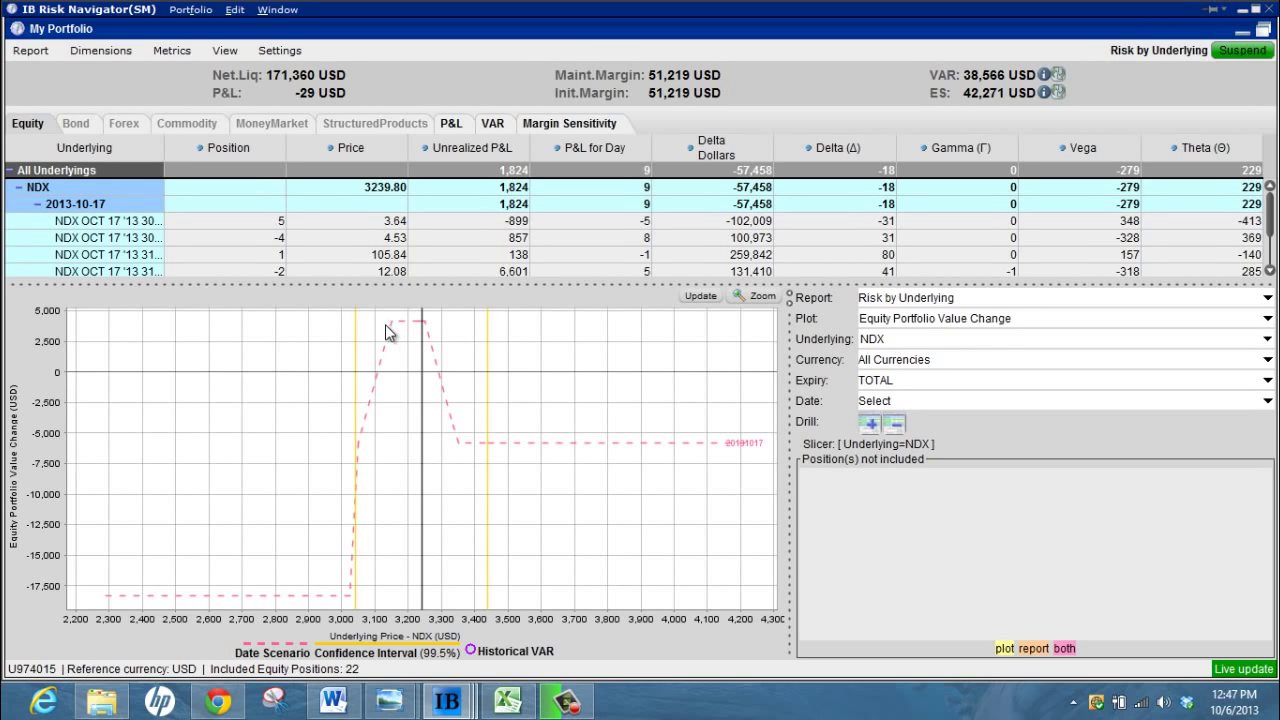
pyautogui.moveTo(335, 315); pyautogui.dragTo(512, 465)
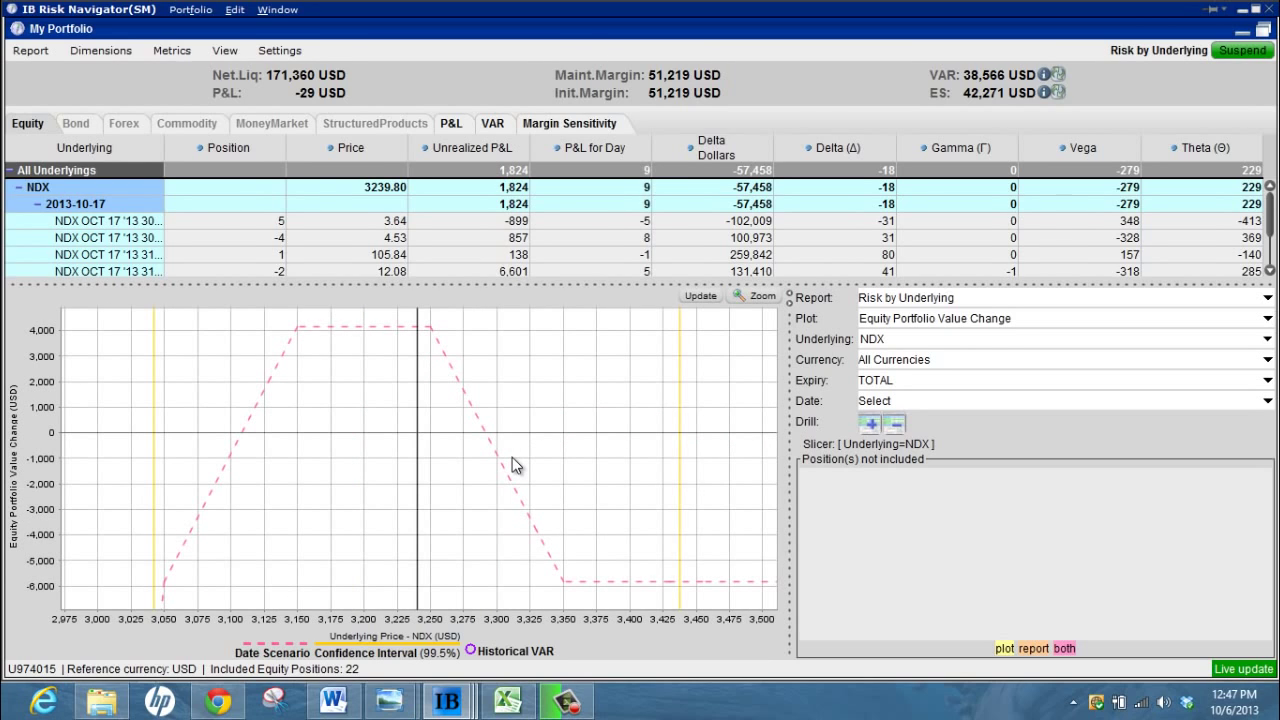
# - Expand the NDX positions and enlarge the table and its Underlying column to show every option contract with its full name
pyautogui.click(890, 426)
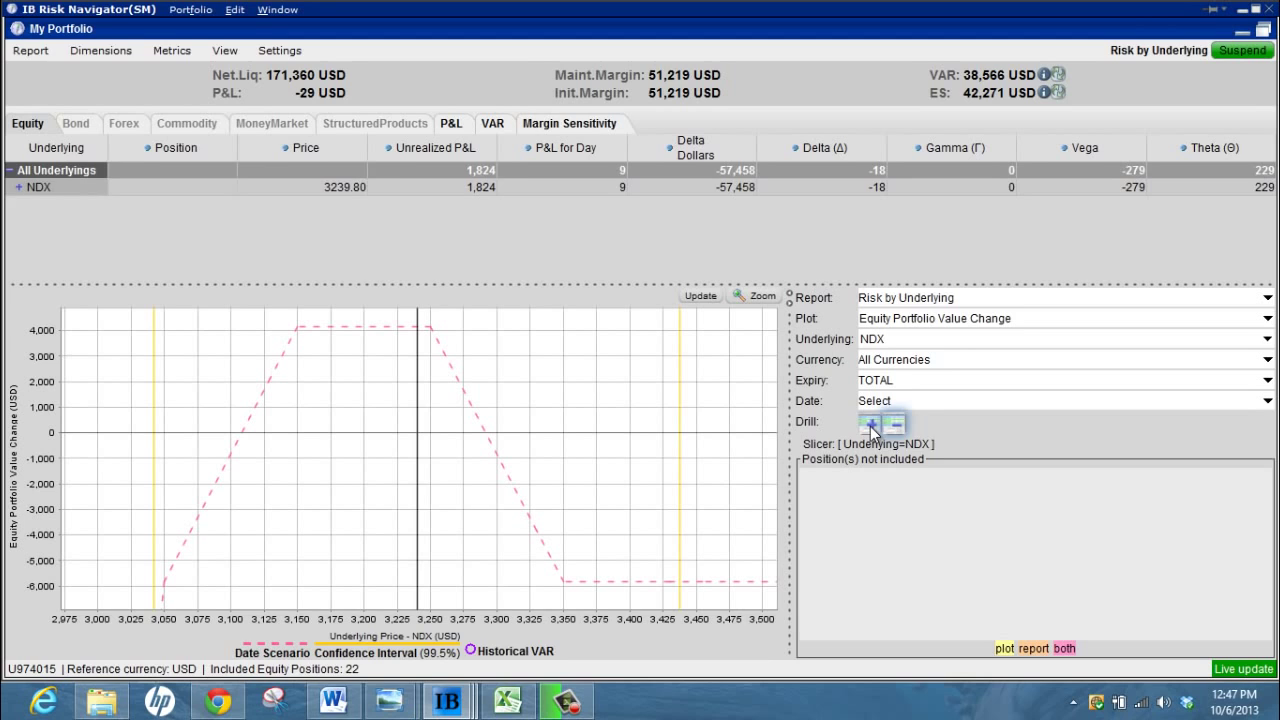
pyautogui.click(871, 425)
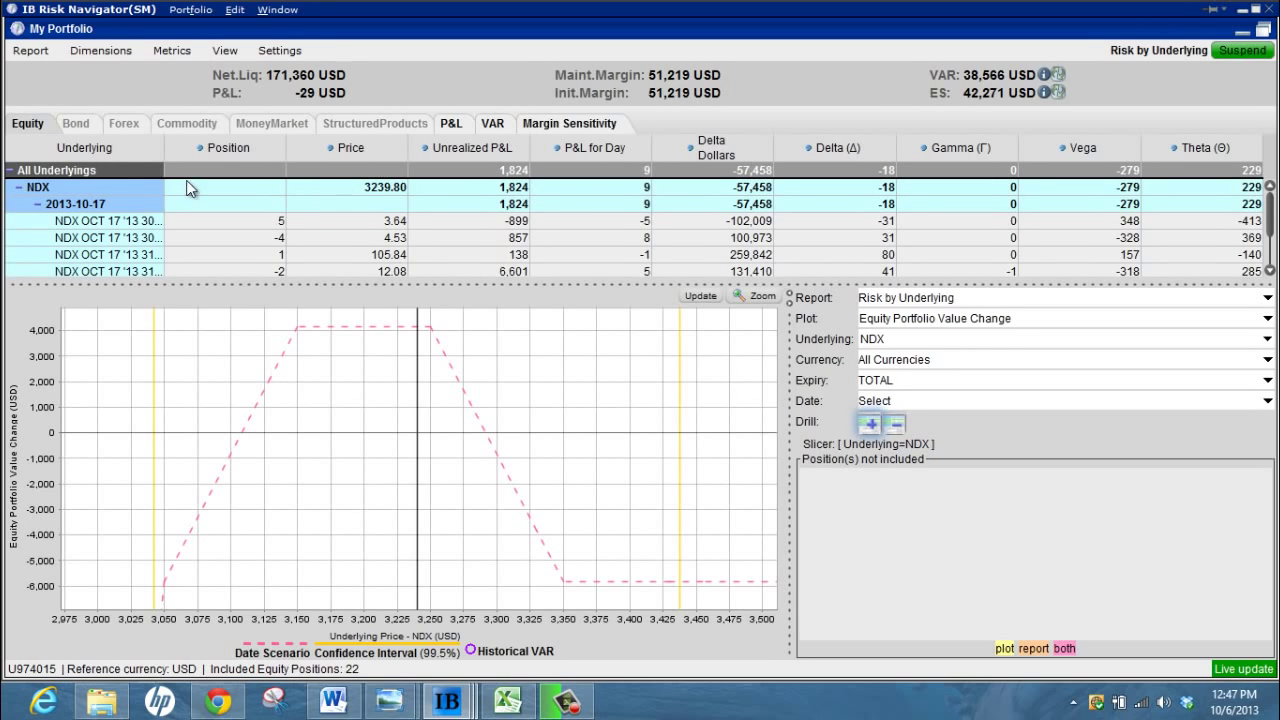
pyautogui.moveTo(165, 157); pyautogui.dragTo(227, 159)
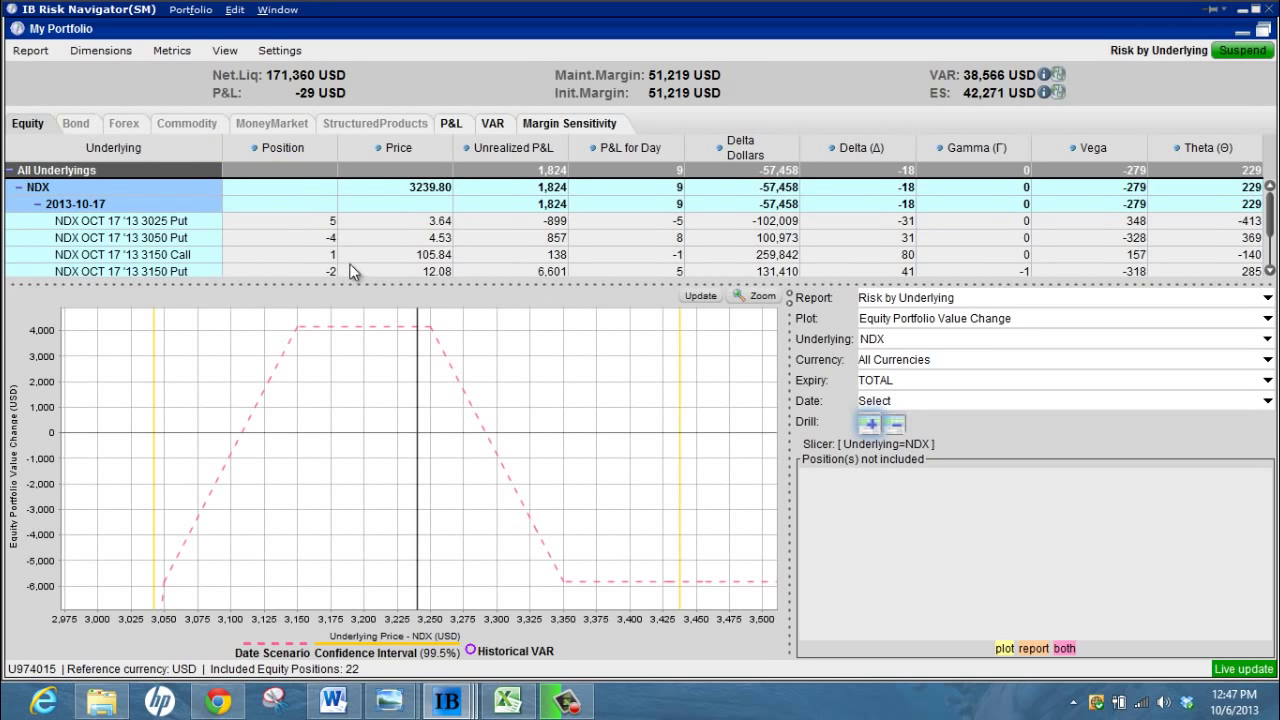
pyautogui.moveTo(358, 280); pyautogui.dragTo(367, 340)
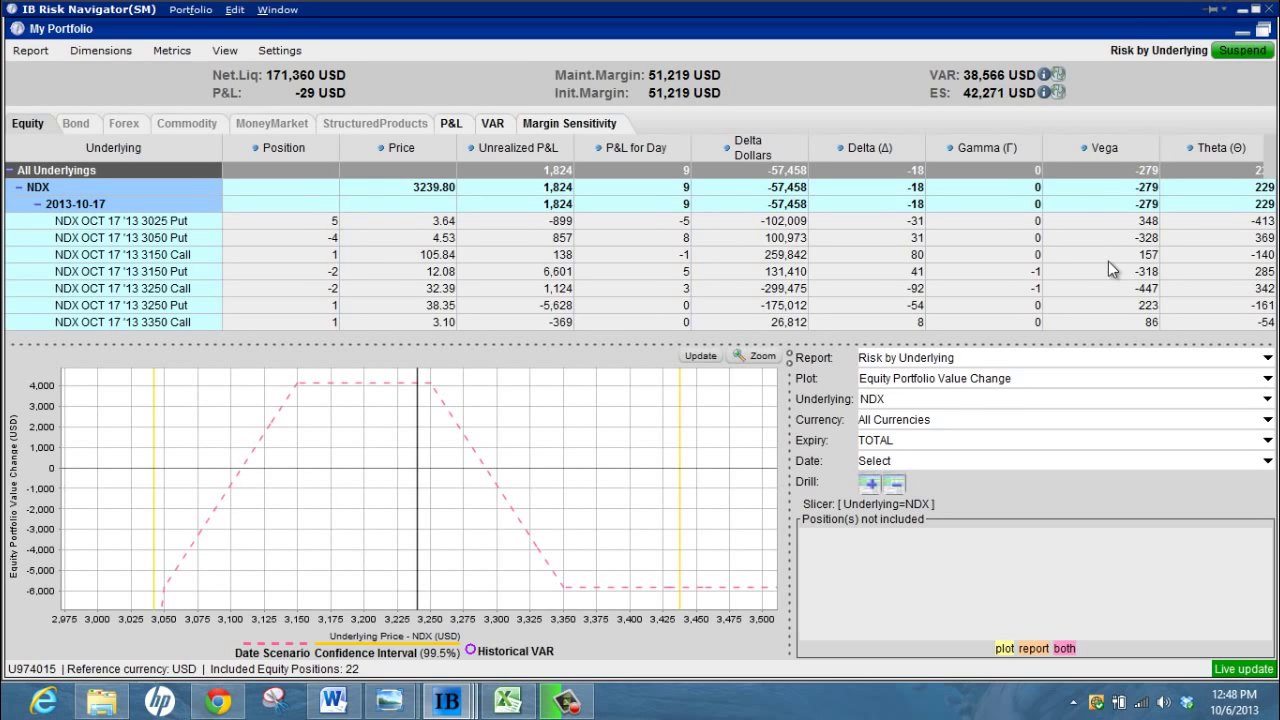
# - Filter the report to SPX, zoom its plot to about 1,560 to 1,800, and show all its option positions
pyautogui.click(920, 400)
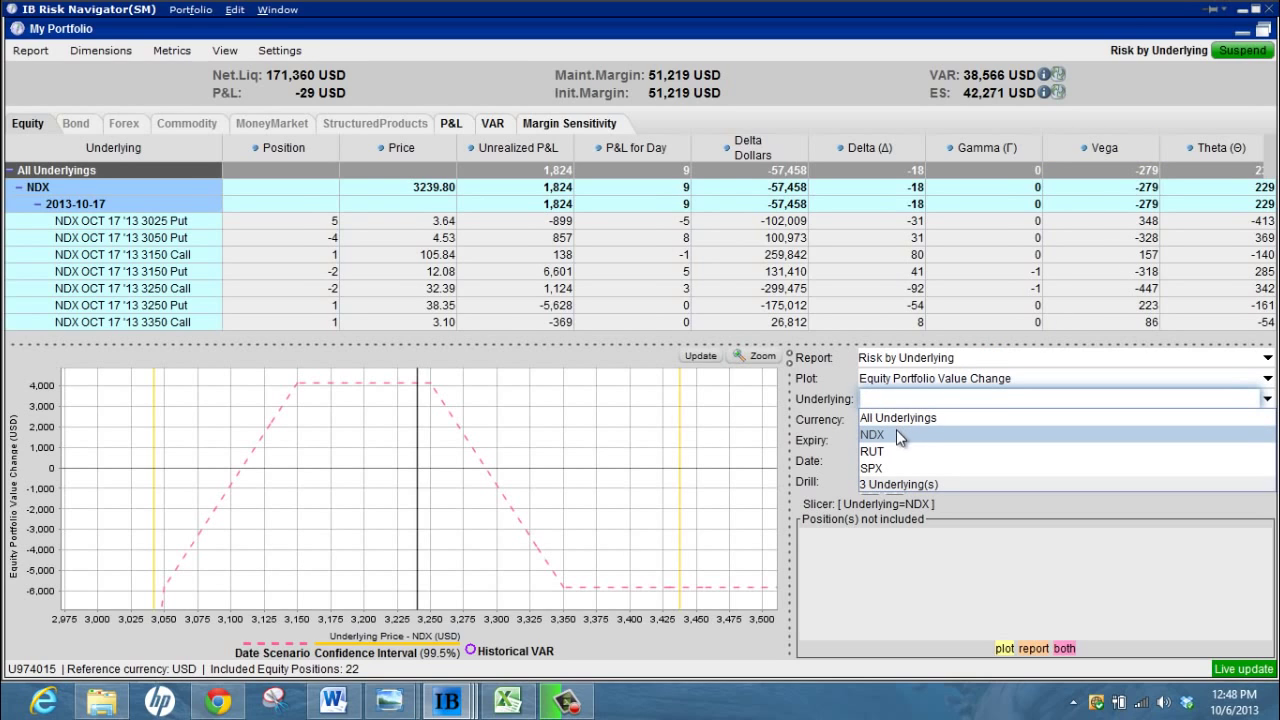
pyautogui.click(887, 469)
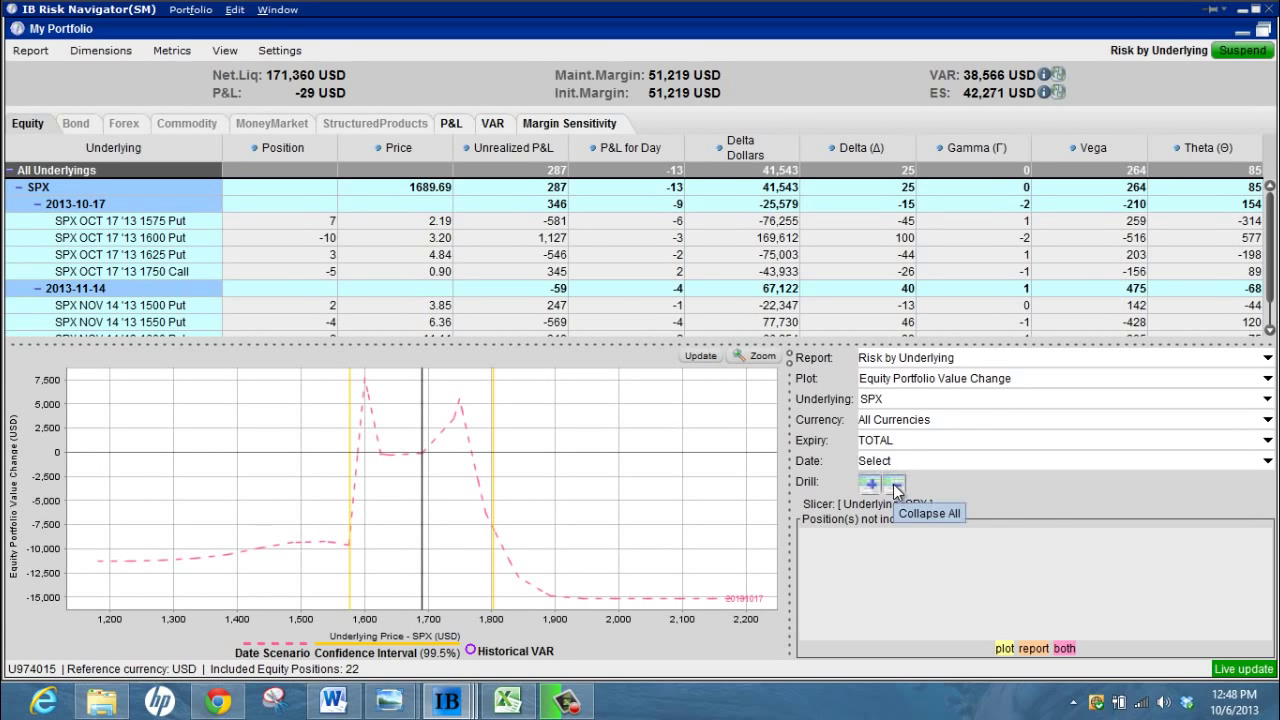
pyautogui.click(894, 485)
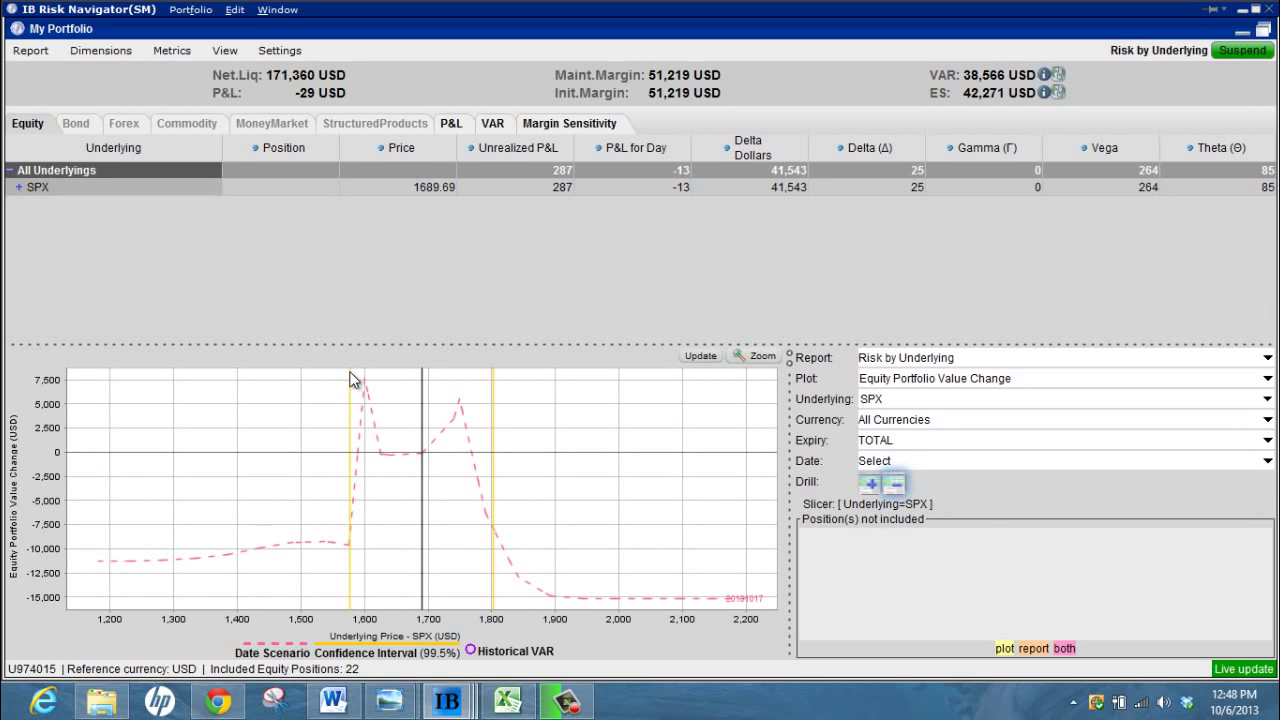
pyautogui.moveTo(348, 376); pyautogui.dragTo(493, 476)
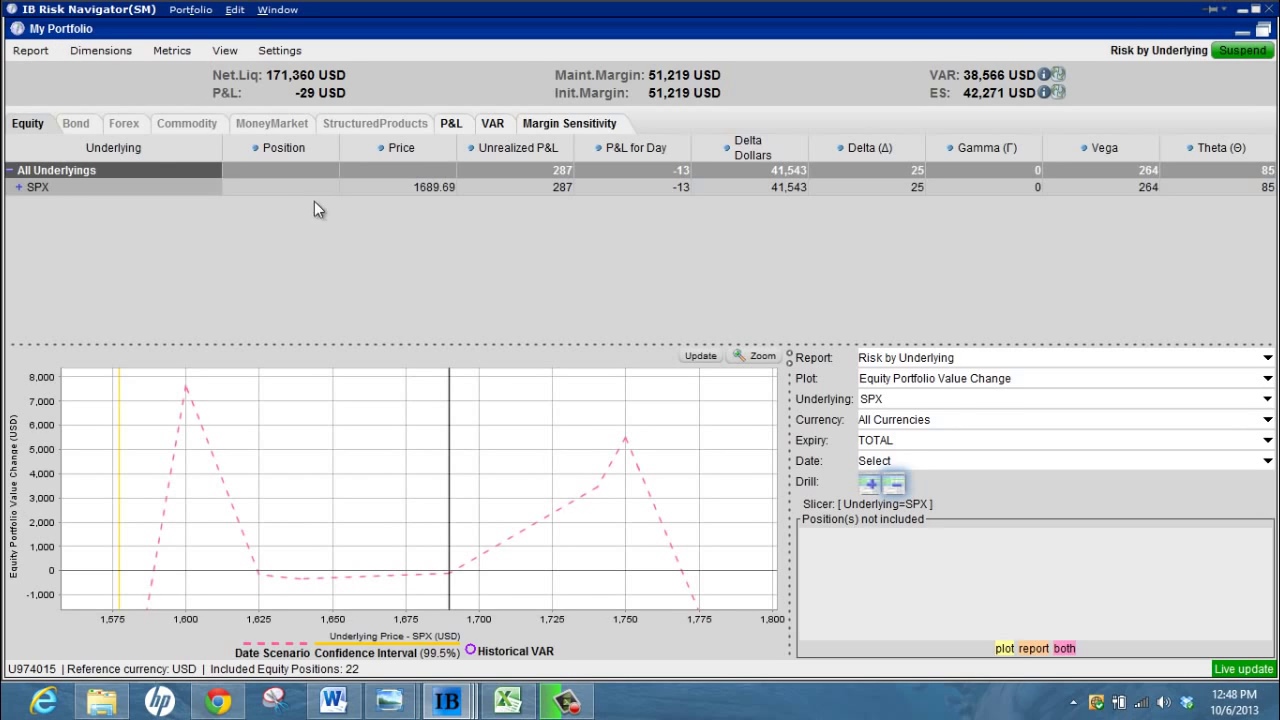
pyautogui.click(870, 484)
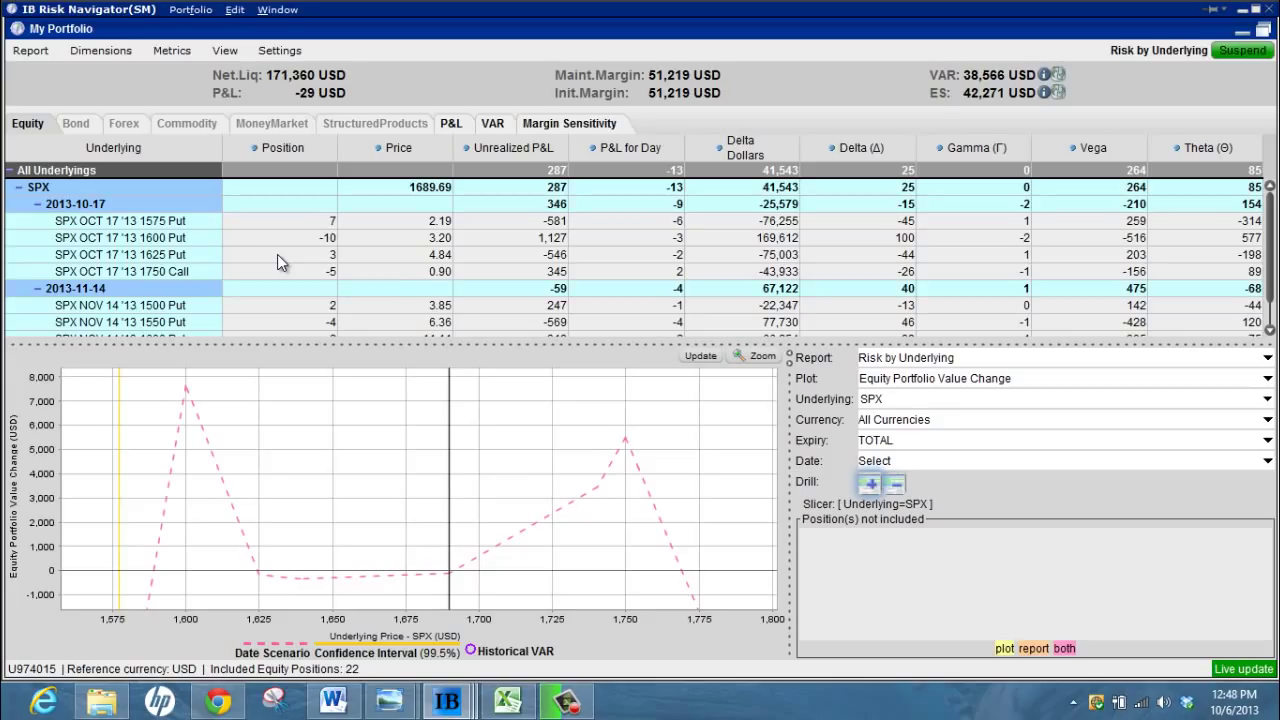
# - Create a new what-if portfolio from the current positions and maximize its window
pyautogui.click(190, 10)
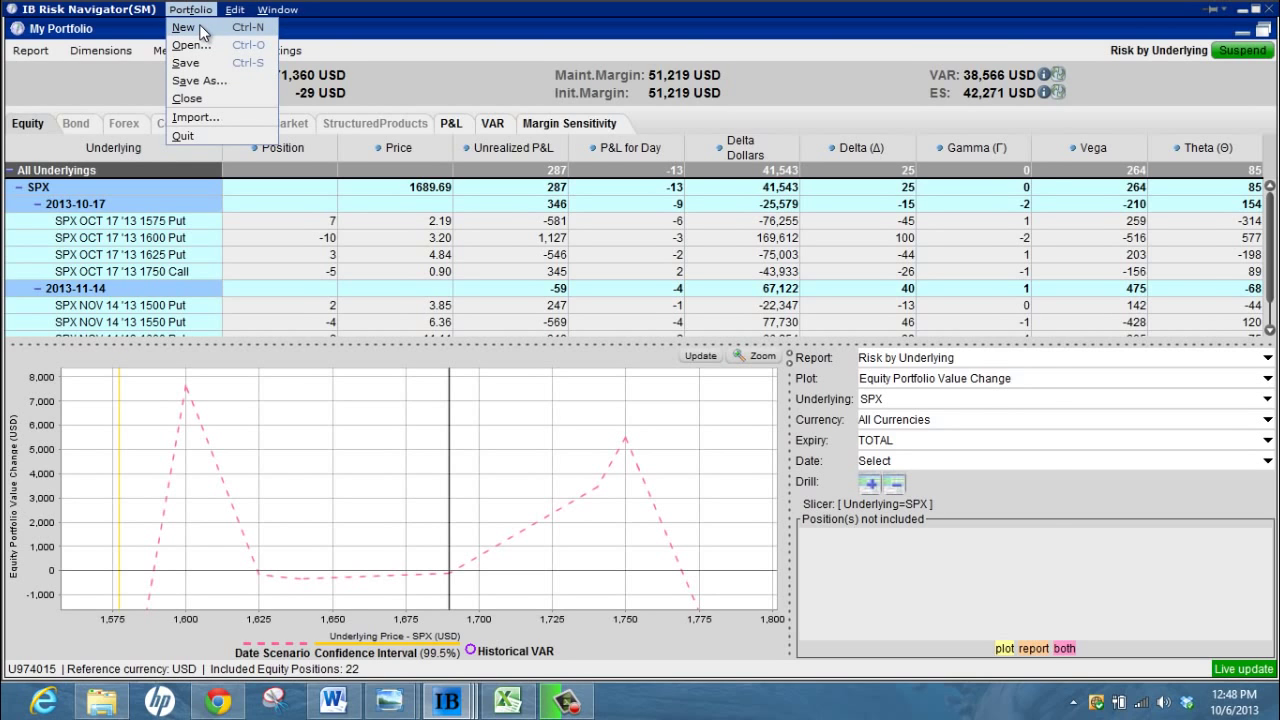
pyautogui.click(201, 30)
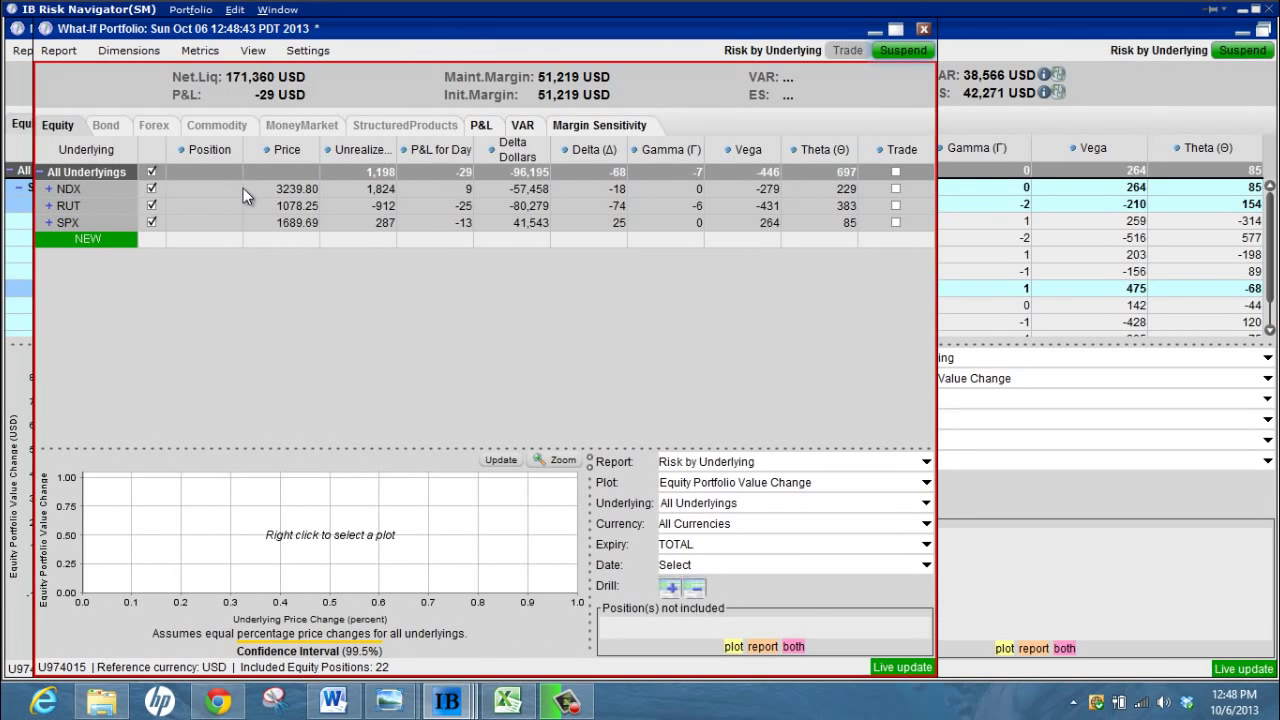
pyautogui.click(896, 29)
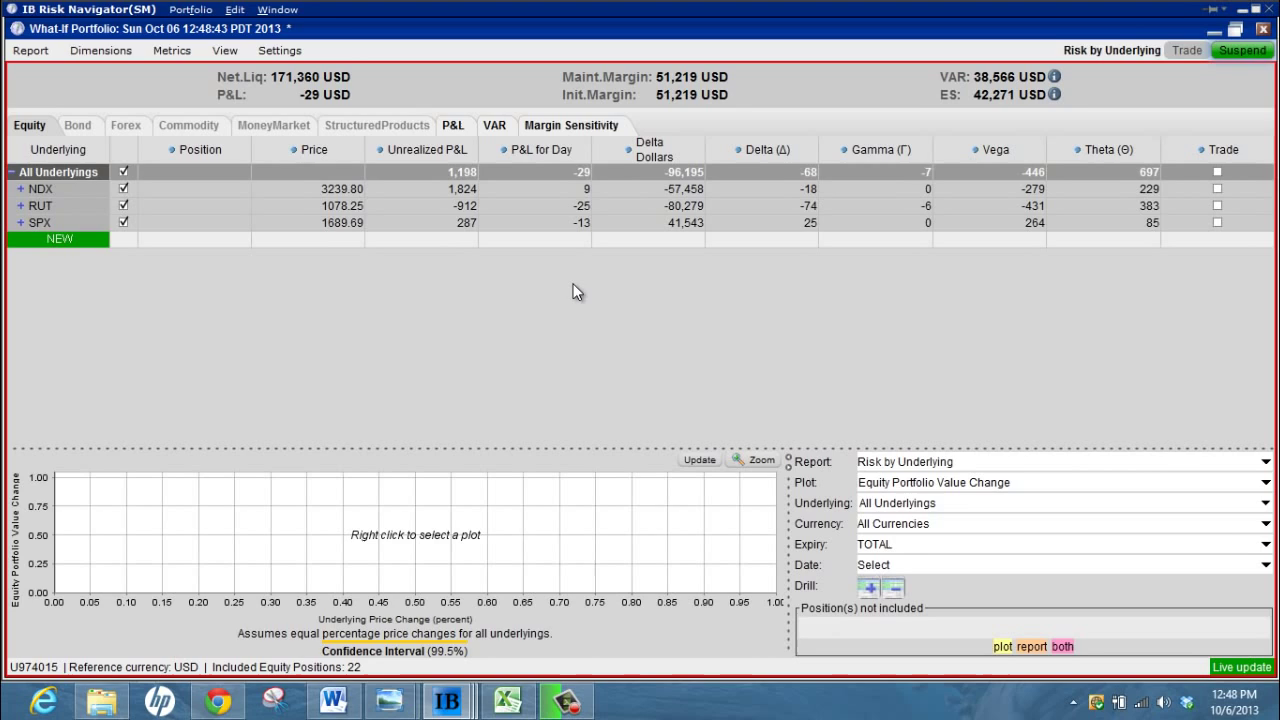
# - Set the what-if portfolio's plot date to 2013-10-17
pyautogui.click(54, 243)
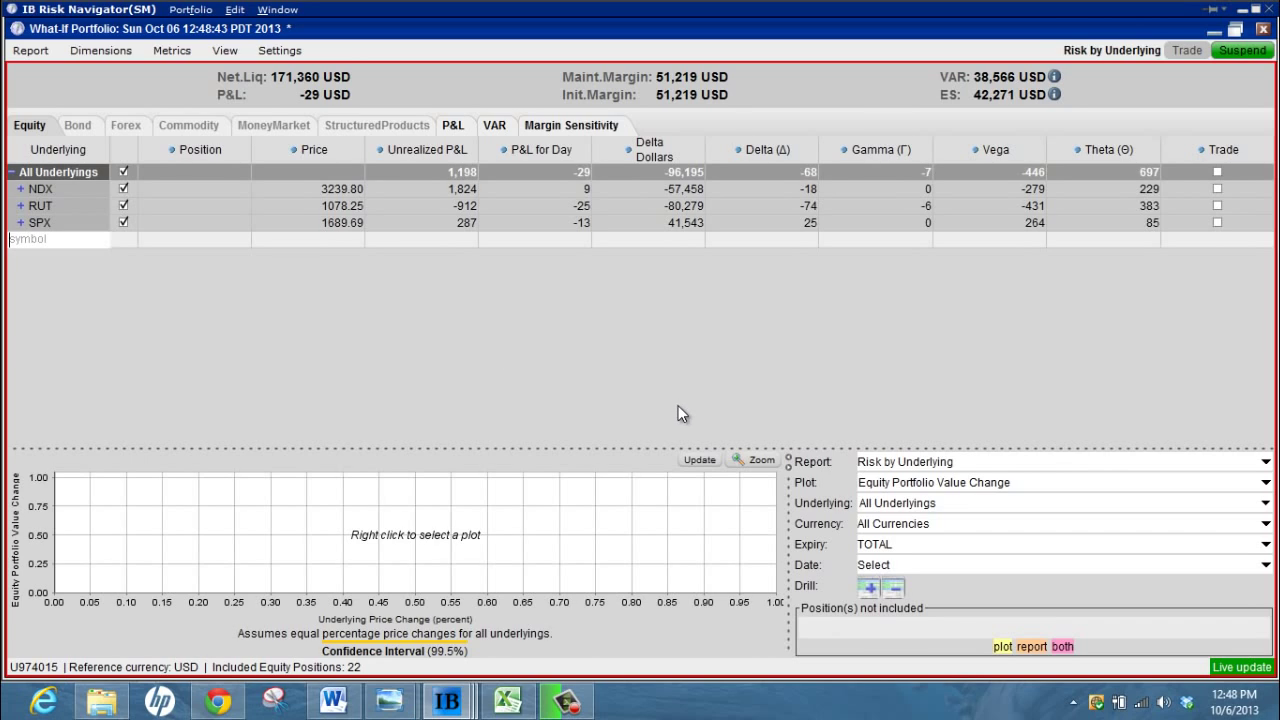
pyautogui.click(866, 565)
pyautogui.click(886, 626)
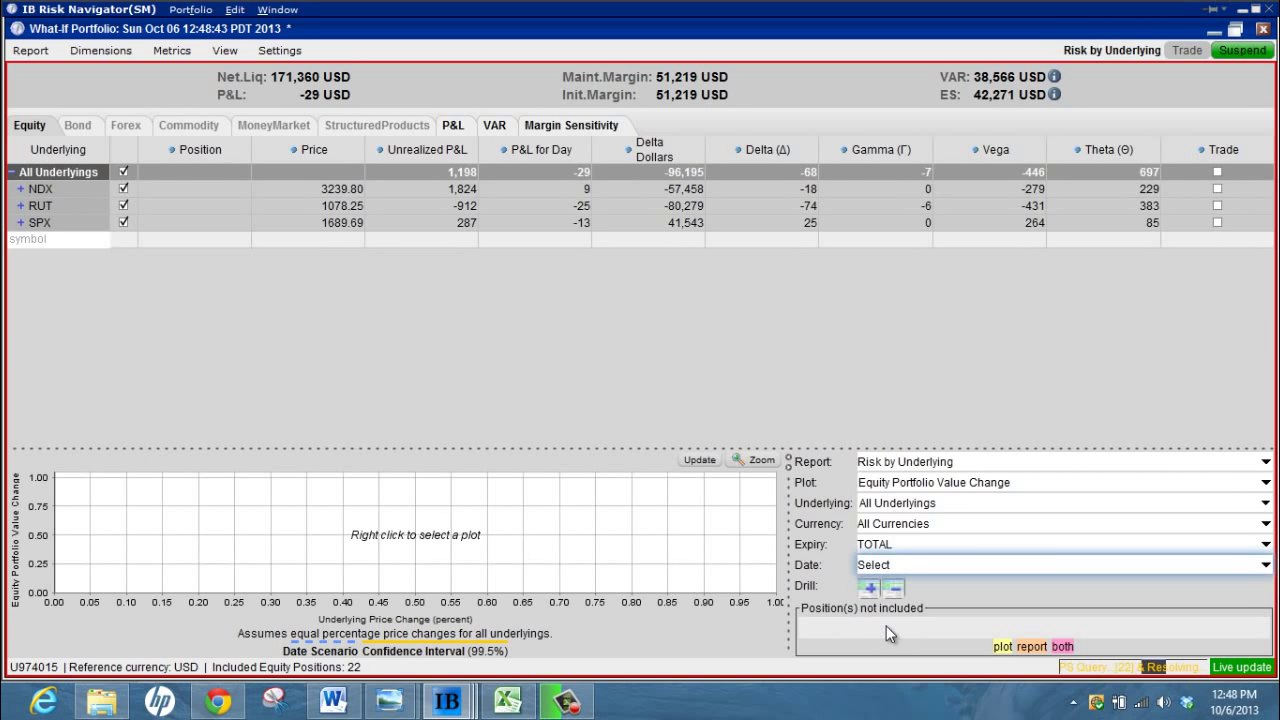
# - View the what-if portfolio filtered to RUT, and return it to All Underlyings with all positions expanded
pyautogui.click(887, 503)
pyautogui.click(874, 557)
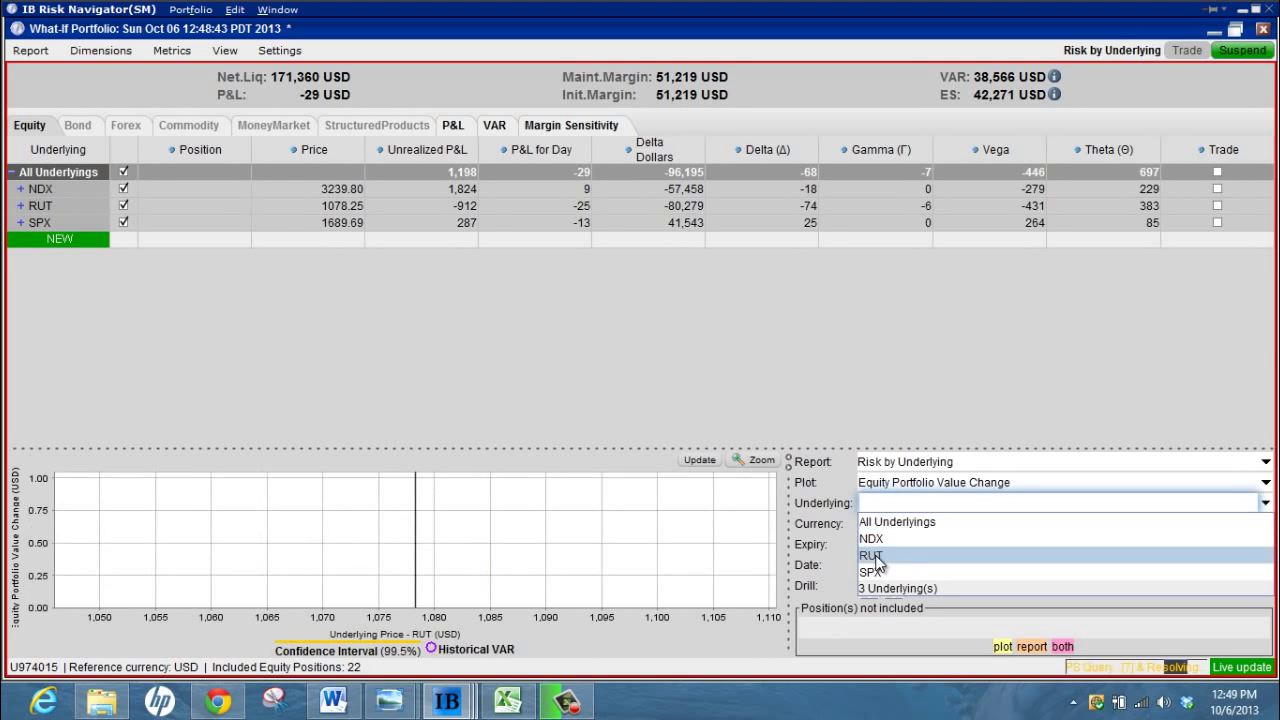
pyautogui.click(878, 503)
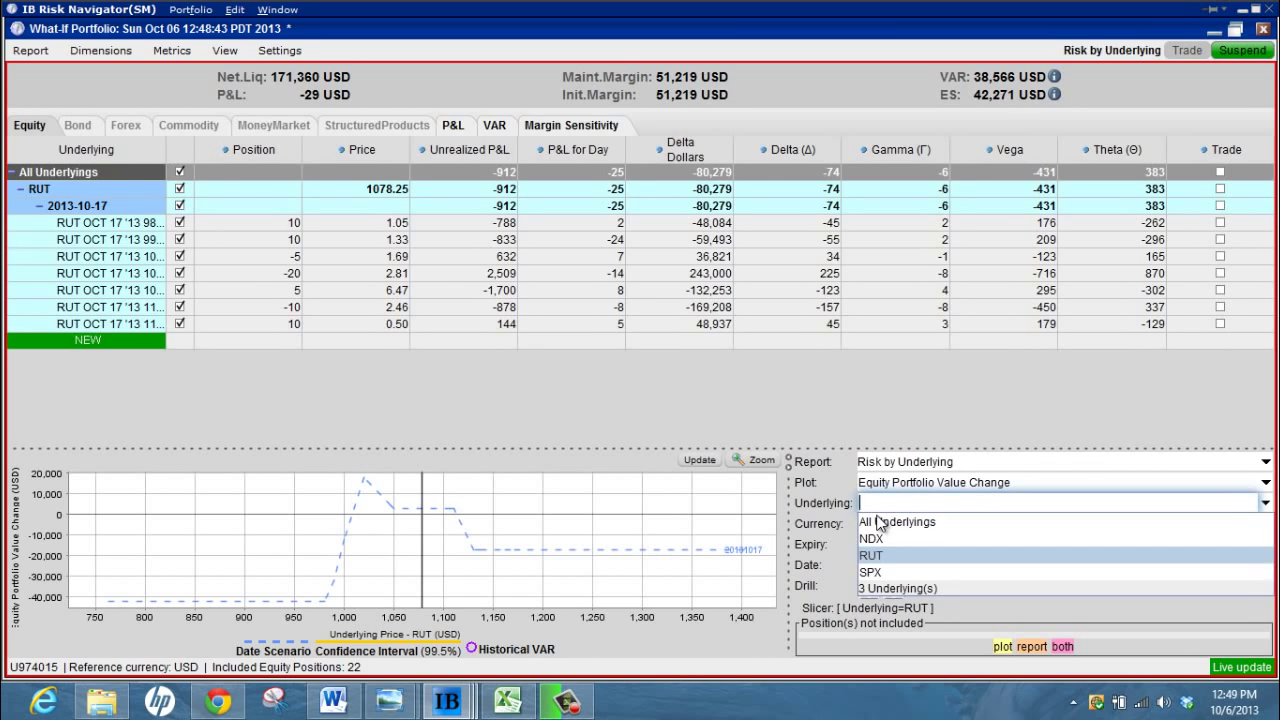
pyautogui.click(882, 522)
pyautogui.click(868, 590)
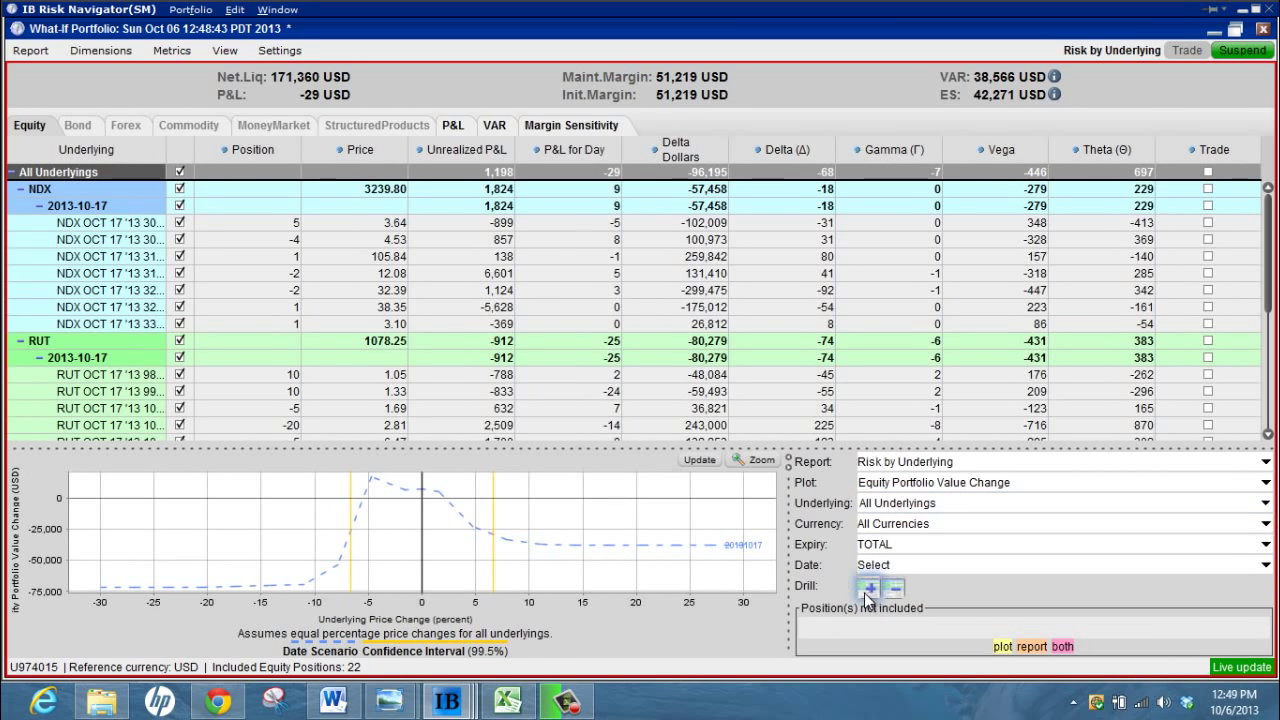
# - Delete all NDX and SPX option positions from the what-if portfolio, keeping only the RUT positions
pyautogui.moveTo(122, 234); pyautogui.dragTo(120, 321)
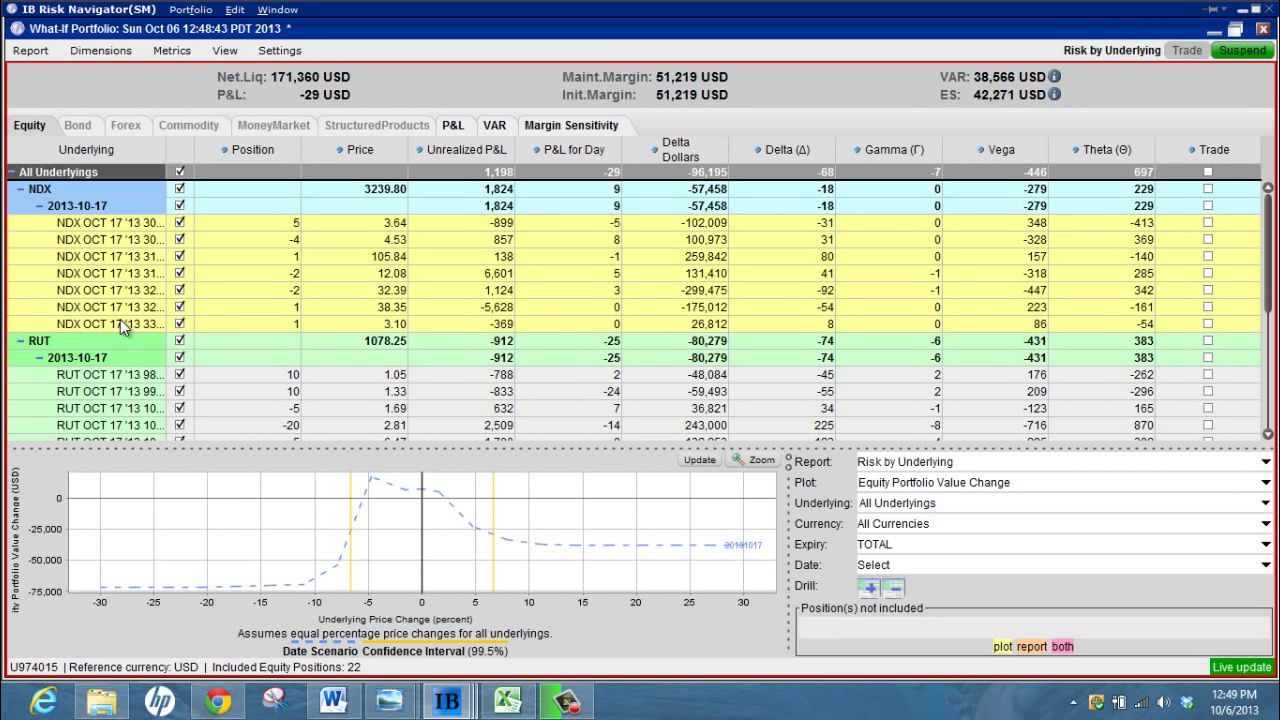
pyautogui.press('Delete')
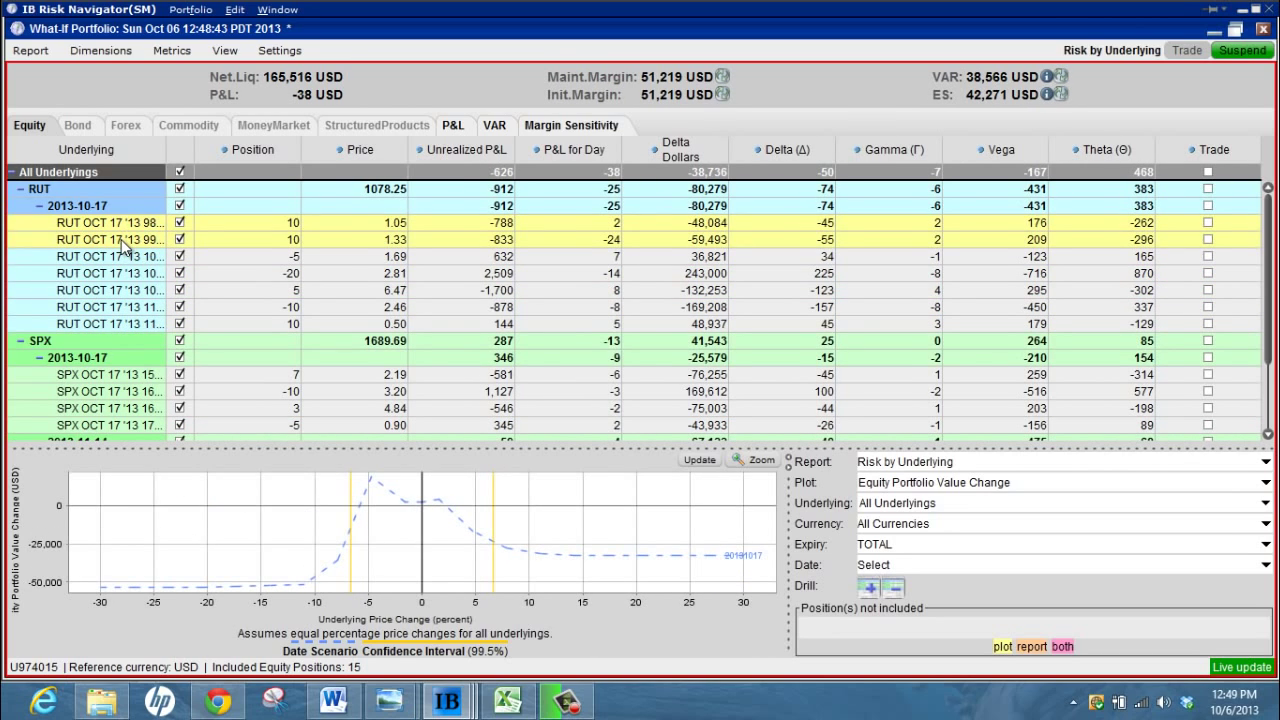
pyautogui.click(122, 240)
pyautogui.moveTo(101, 374); pyautogui.dragTo(101, 424)
pyautogui.press('Delete')
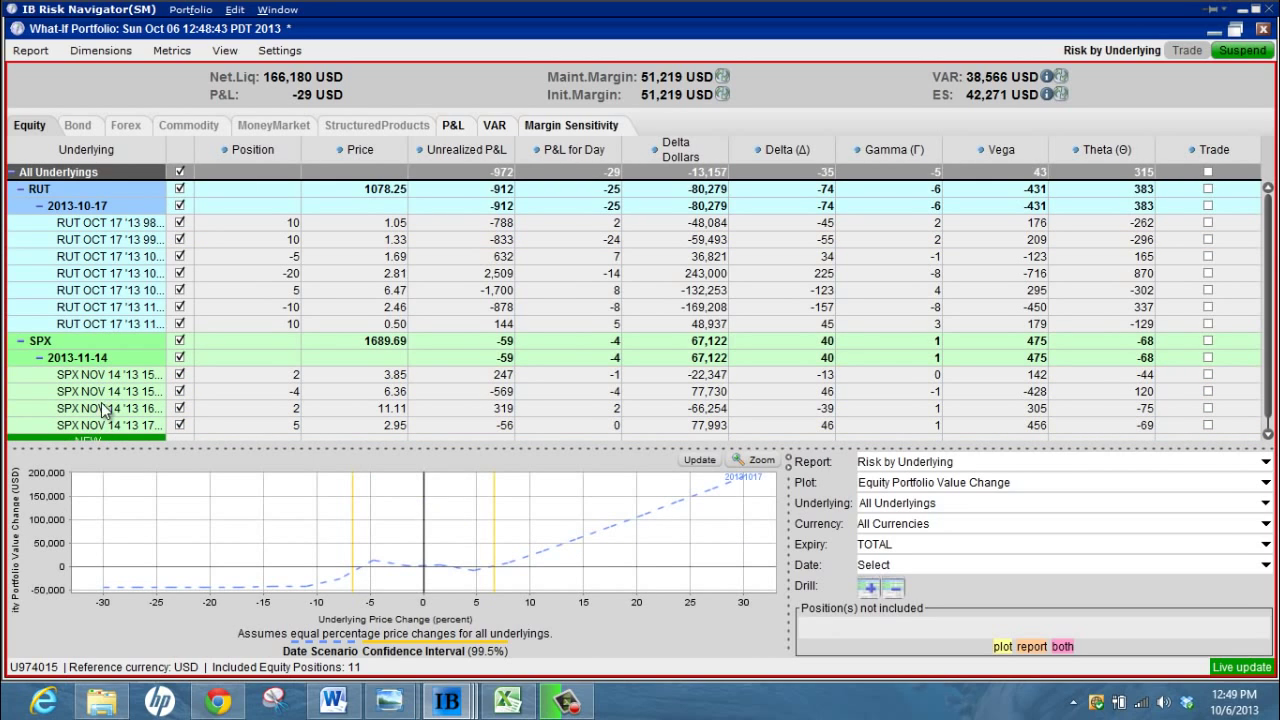
pyautogui.press('Delete')
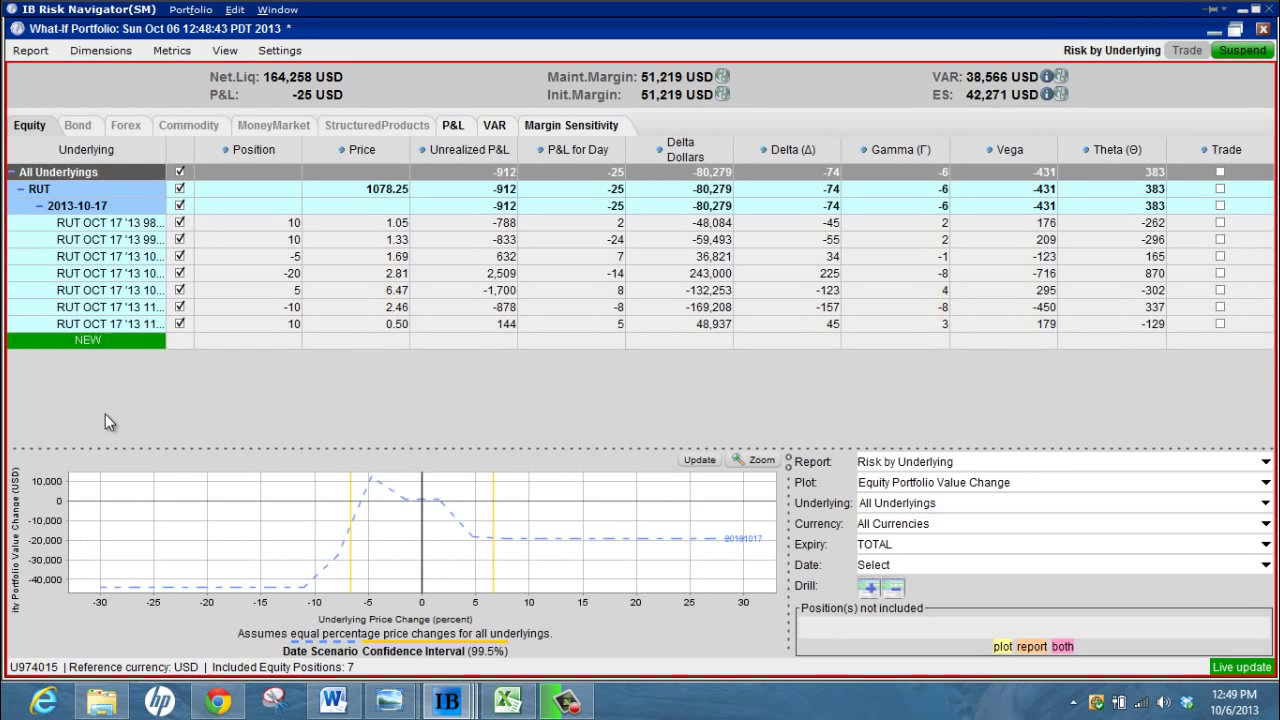
# - Widen the Underlying column to fit the full RUT contract names and enlarge the plot area
pyautogui.moveTo(165, 161); pyautogui.dragTo(209, 162)
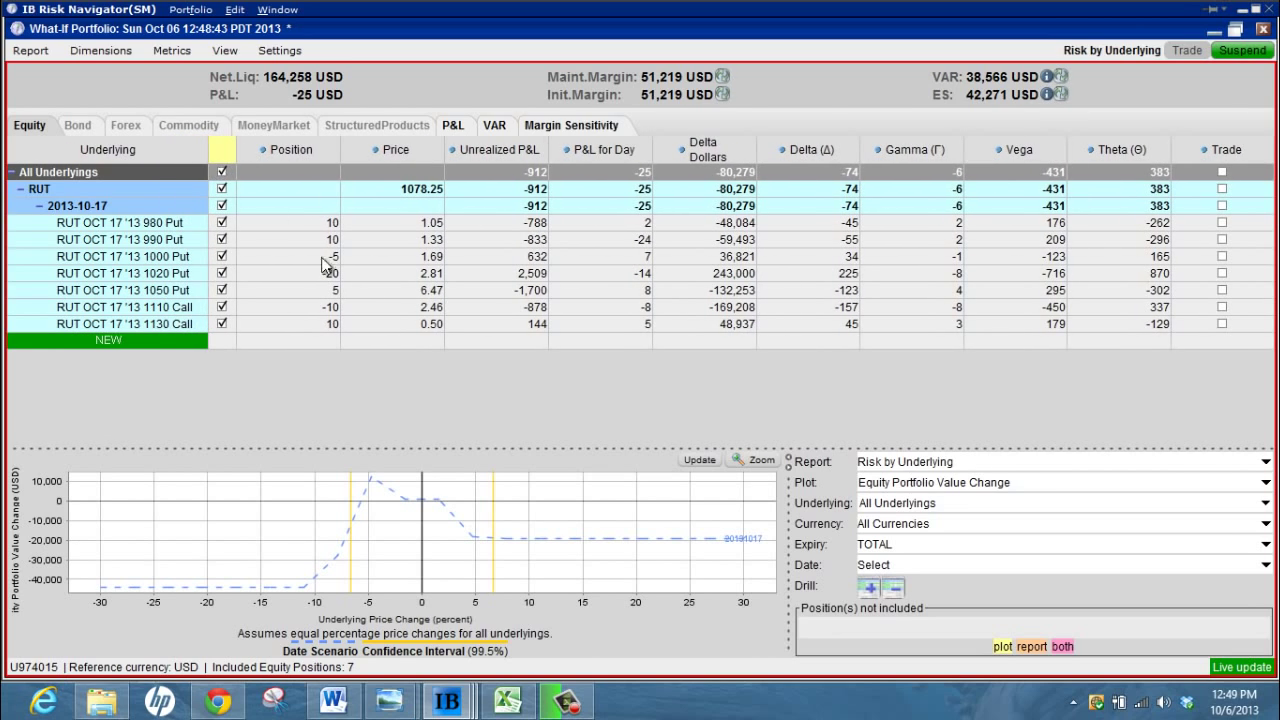
pyautogui.moveTo(428, 449); pyautogui.dragTo(430, 352)
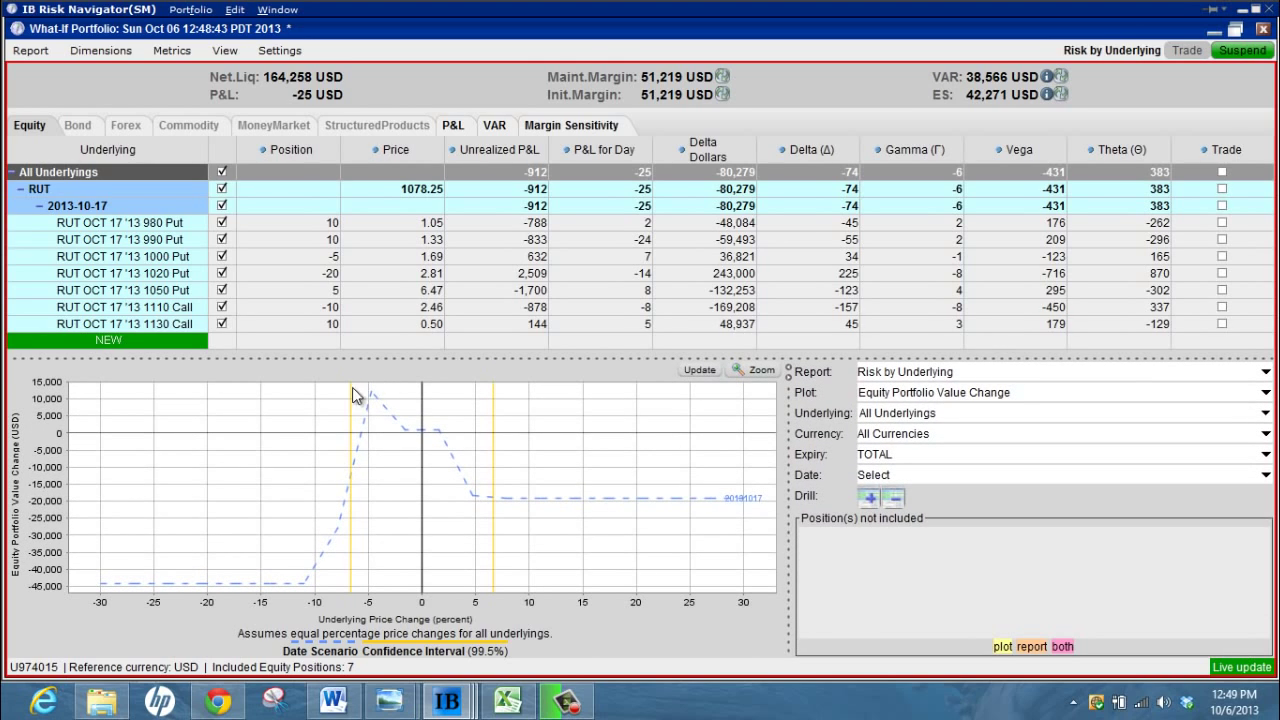
# - Zoom the RUT value plot to price changes from about -7.5 to 4 percent, resetting the zoom once to reframe it
pyautogui.moveTo(352, 388); pyautogui.dragTo(468, 468)
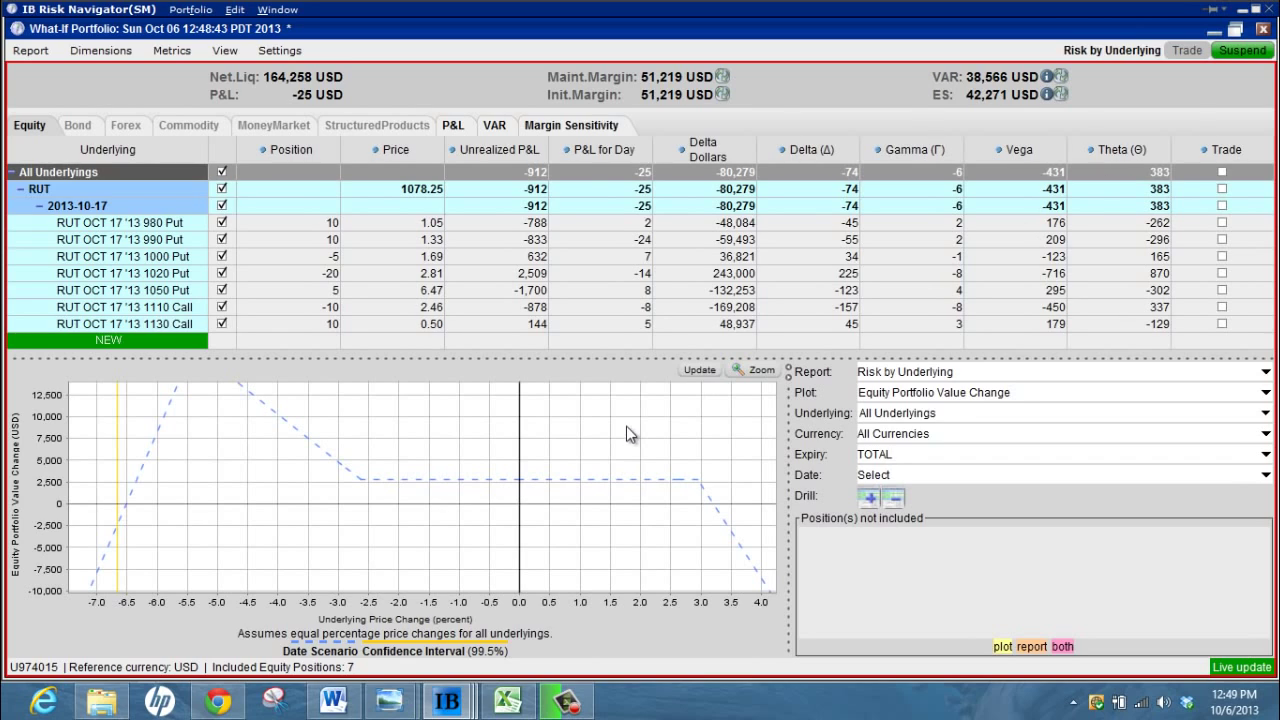
pyautogui.click(757, 372)
pyautogui.click(757, 372)
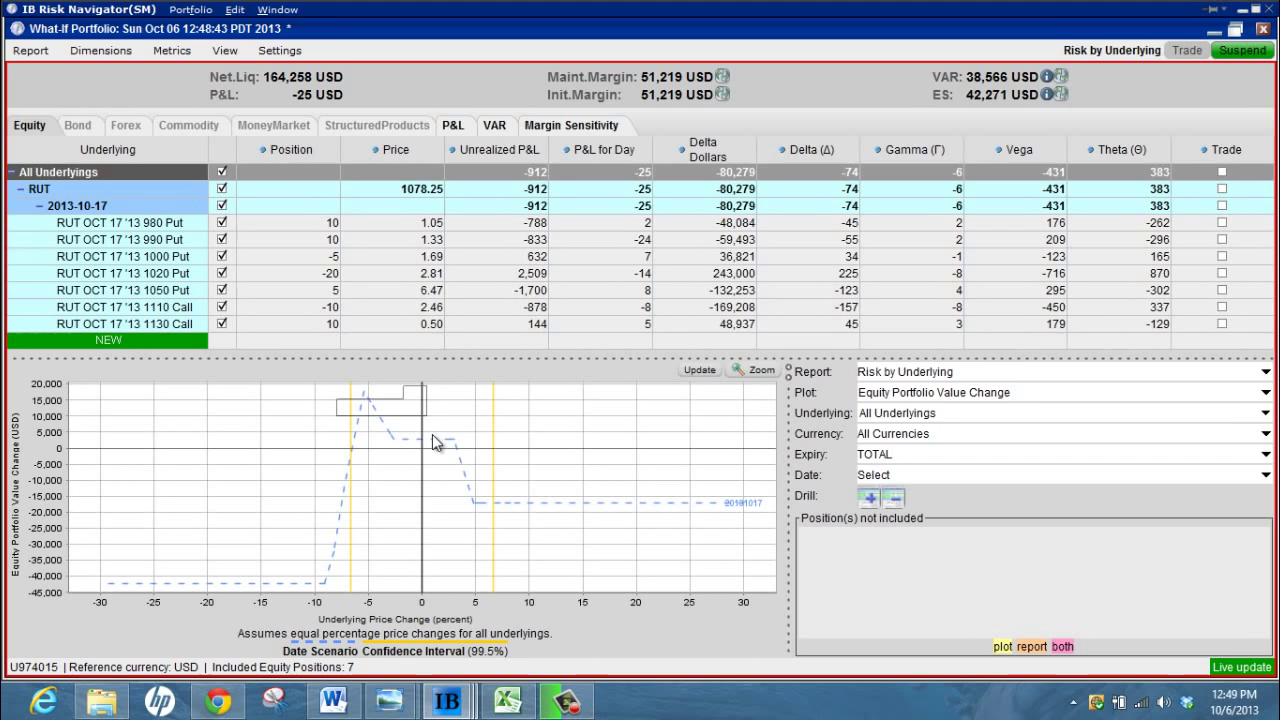
pyautogui.moveTo(432, 434); pyautogui.dragTo(466, 465)
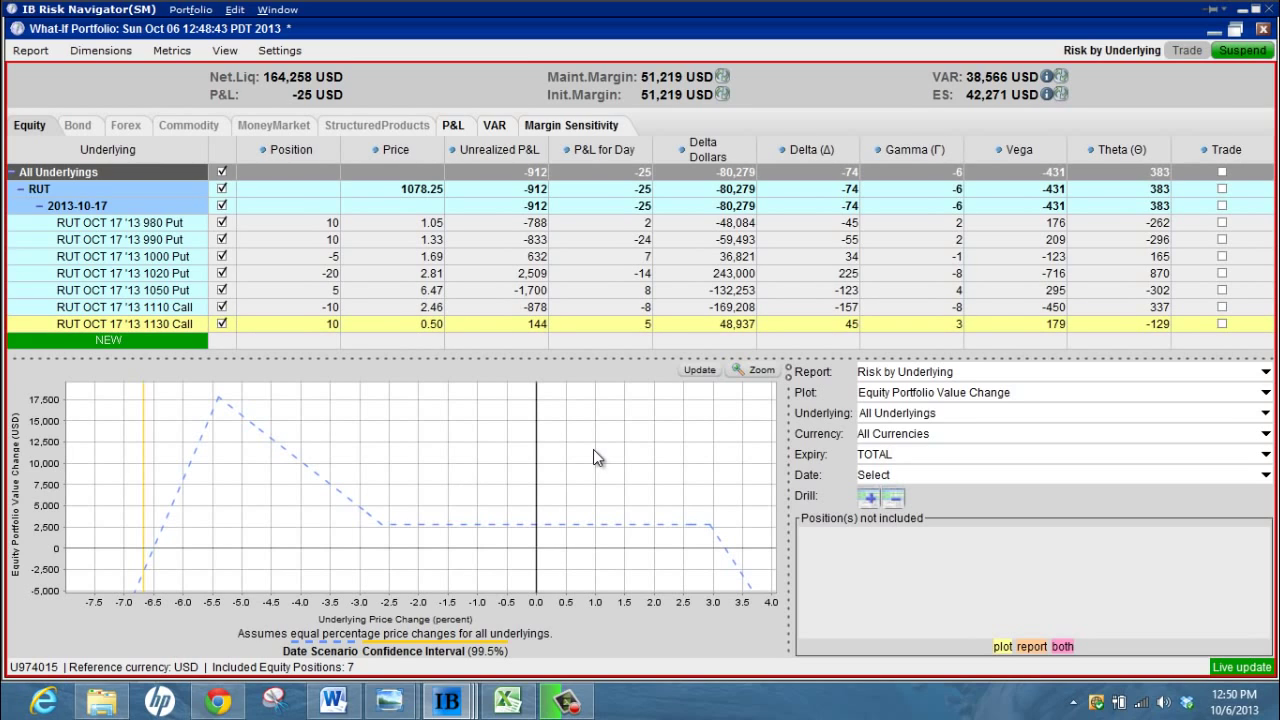
# - Start a new RUT position in the what-if portfolio and open the contract selection for its November 2013 options
pyautogui.click(155, 345)
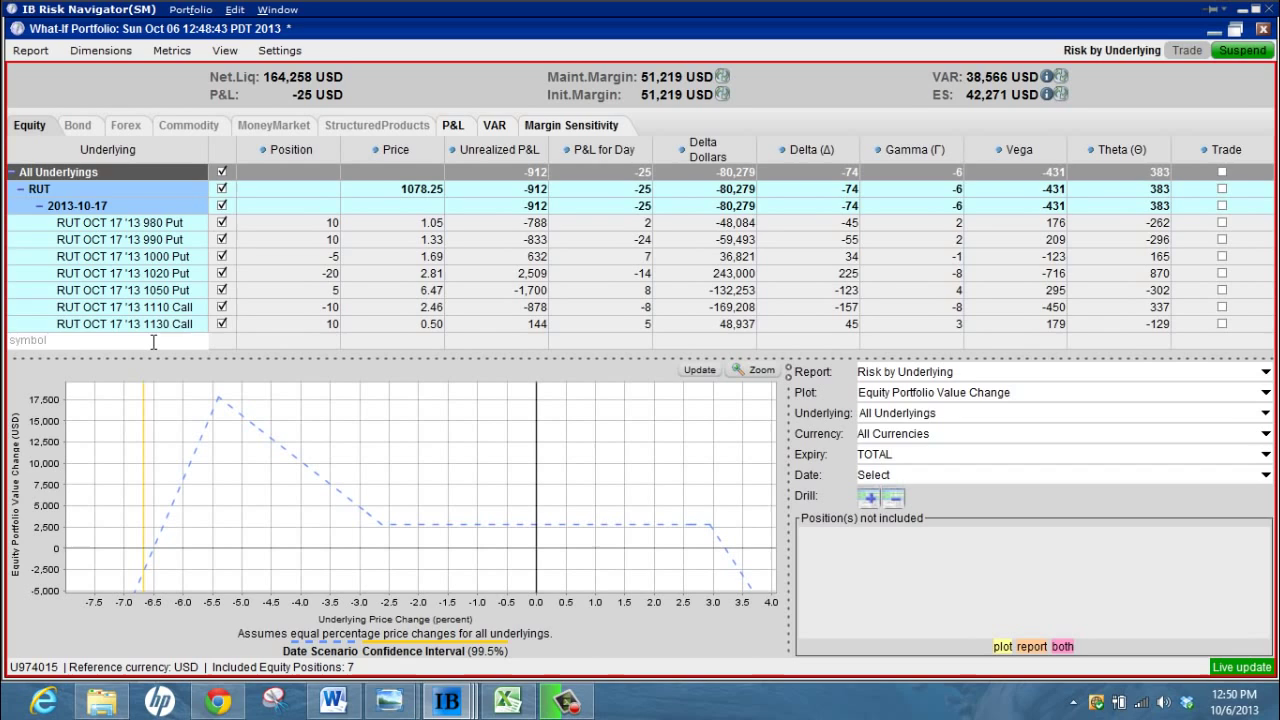
pyautogui.write('rut')
pyautogui.press('Return')
pyautogui.press('Return')
pyautogui.write('rut')
pyautogui.press('Return')
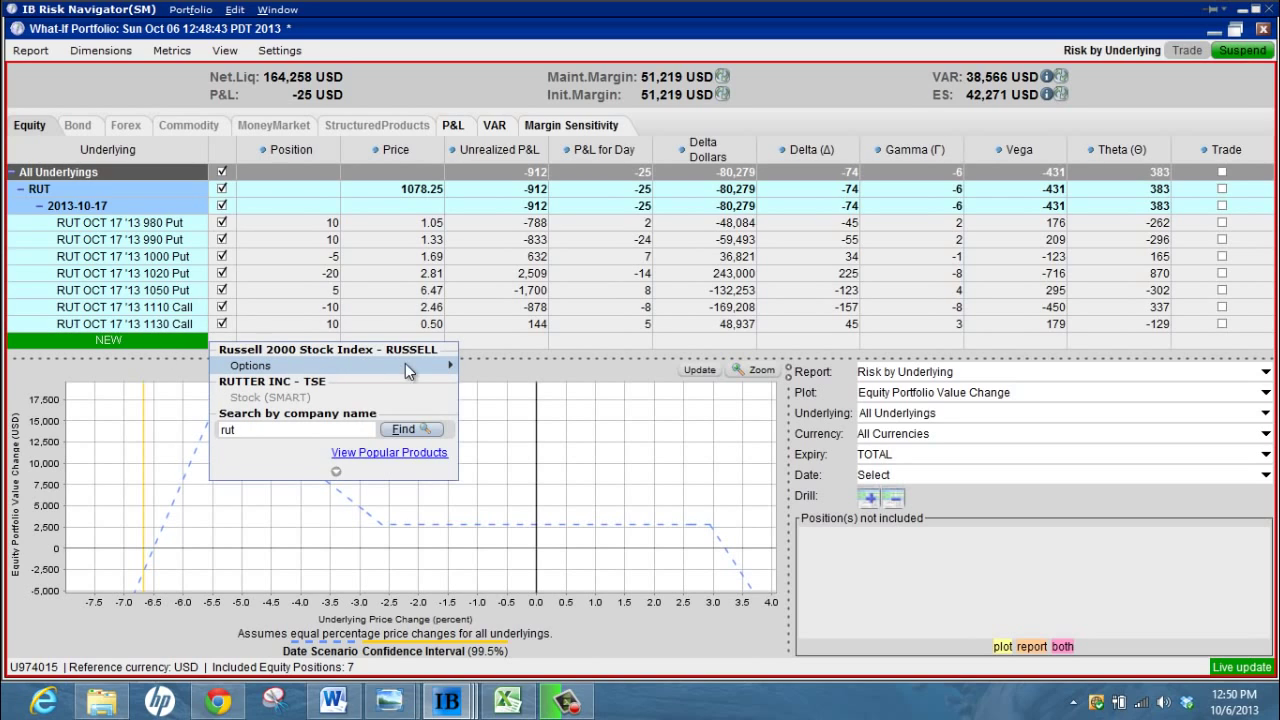
pyautogui.moveTo(405, 365)
pyautogui.moveTo(490, 455)
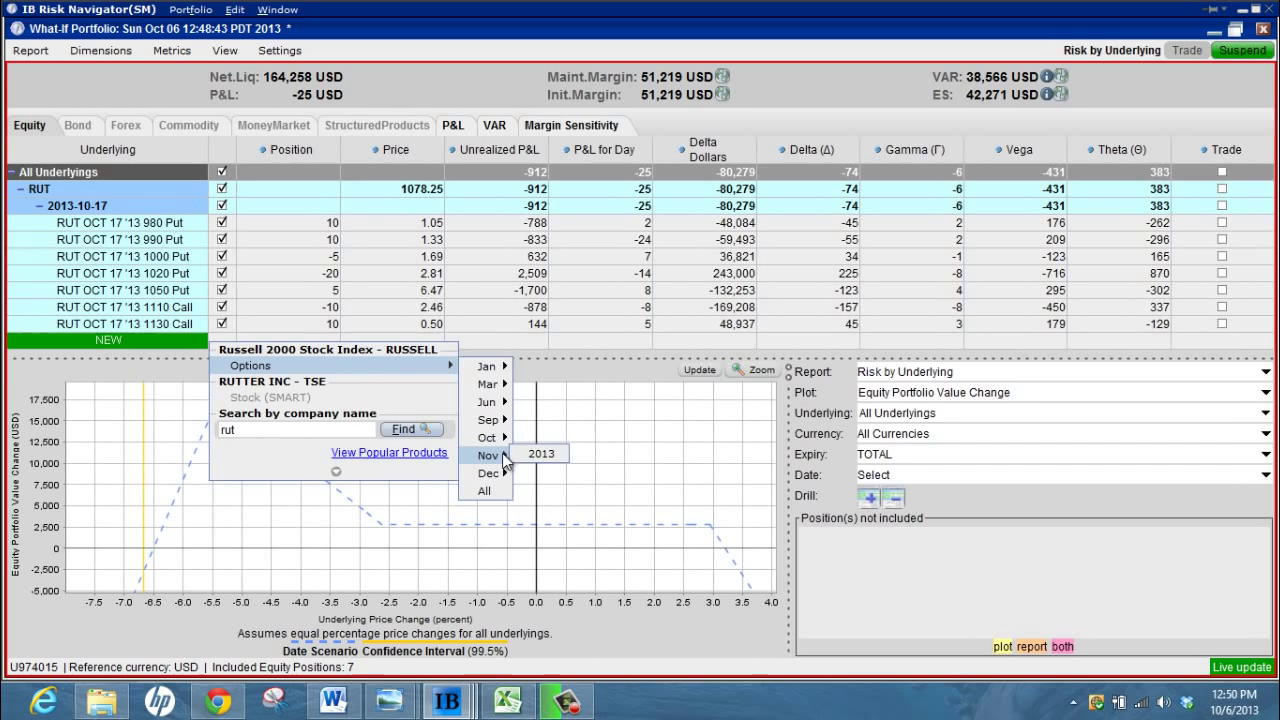
pyautogui.click(535, 457)
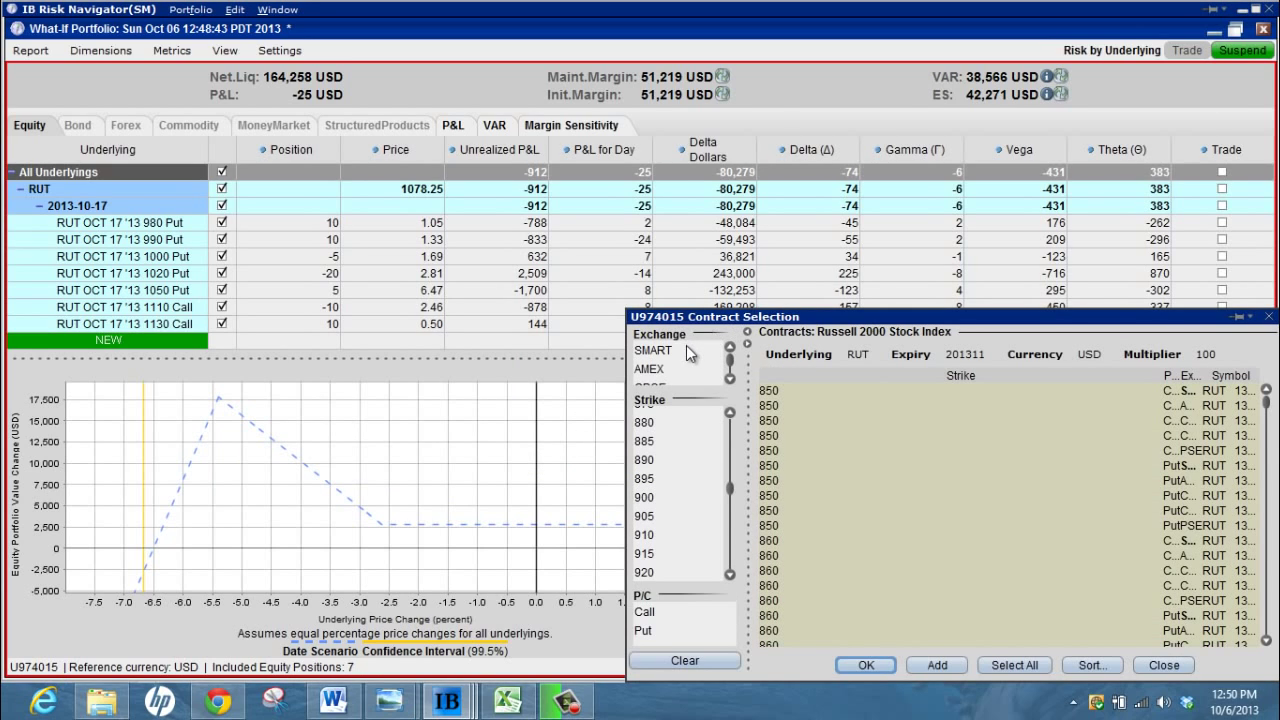
# - Filter the contracts to SMART calls with strikes 1020 and 1030, and add the two whose symbols begin with 131116 to the portfolio
pyautogui.click(686, 347)
pyautogui.click(658, 613)
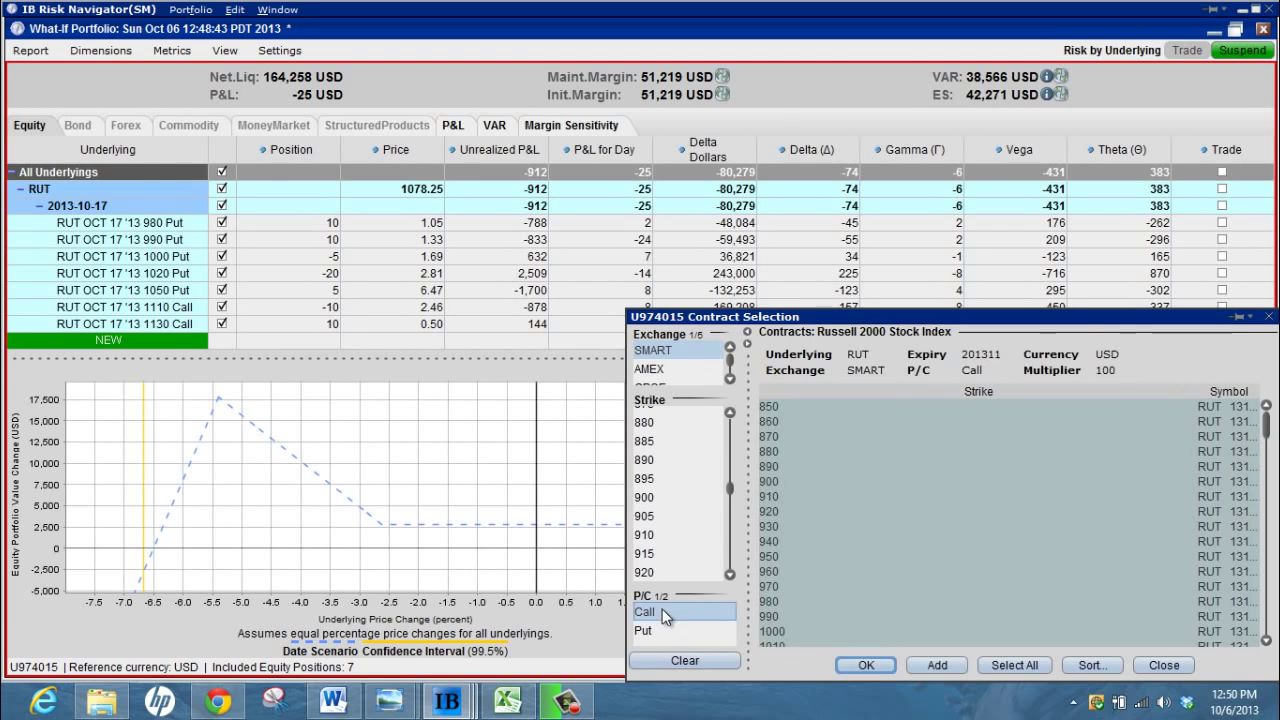
pyautogui.click(728, 577)
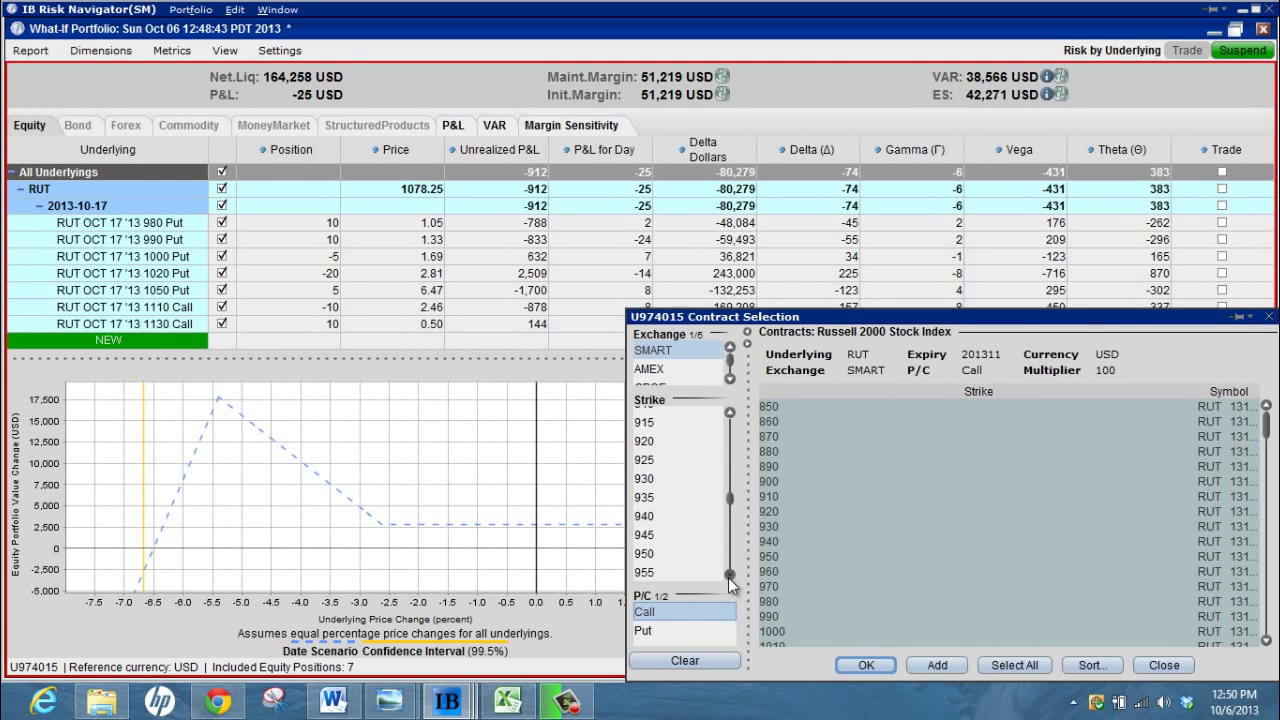
pyautogui.moveTo(728, 577); pyautogui.dragTo(728, 577)
pyautogui.click(672, 503)
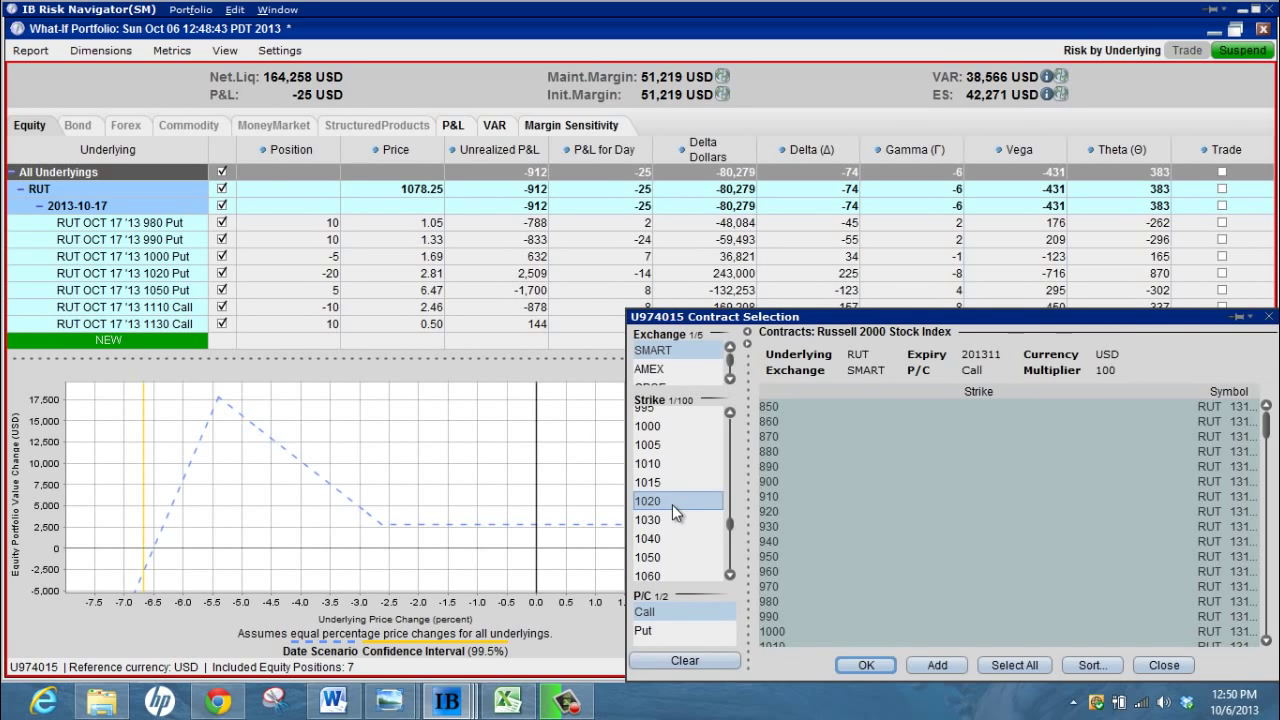
pyautogui.click(672, 518)
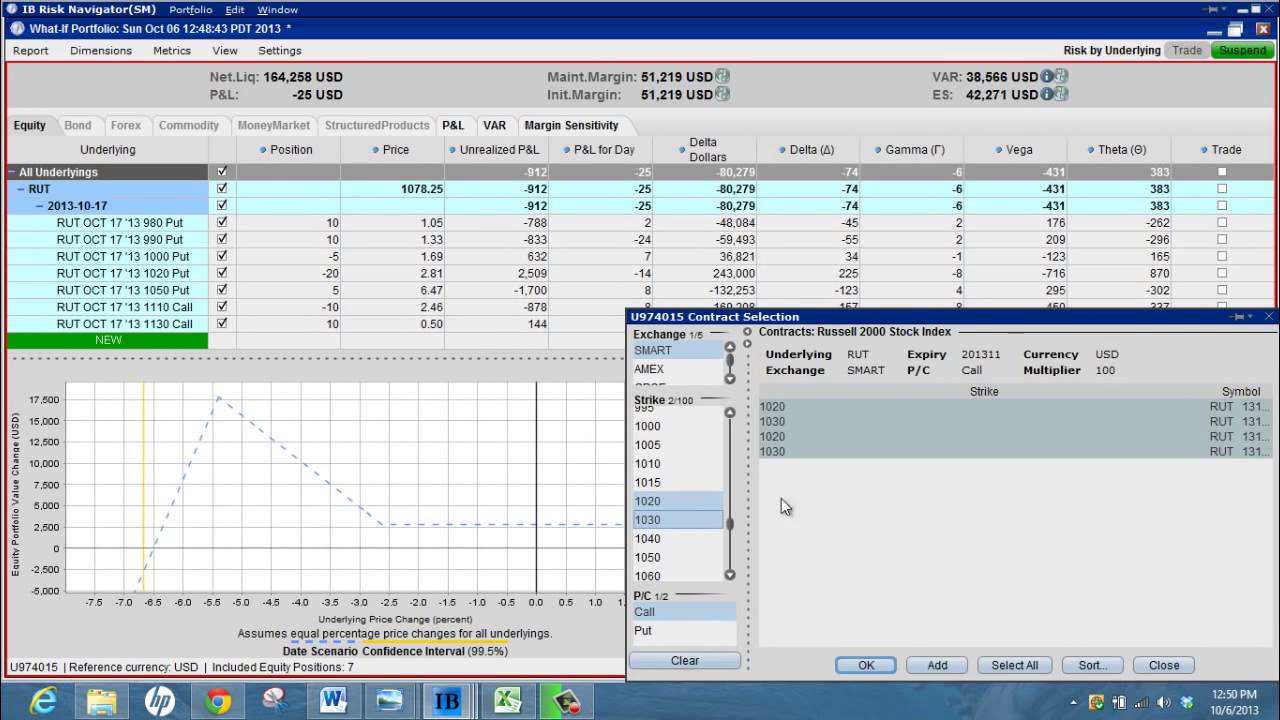
pyautogui.moveTo(1206, 391); pyautogui.dragTo(1128, 415)
pyautogui.click(1102, 435)
pyautogui.keyDown('shift'); pyautogui.click(1101, 449); pyautogui.keyUp('shift')
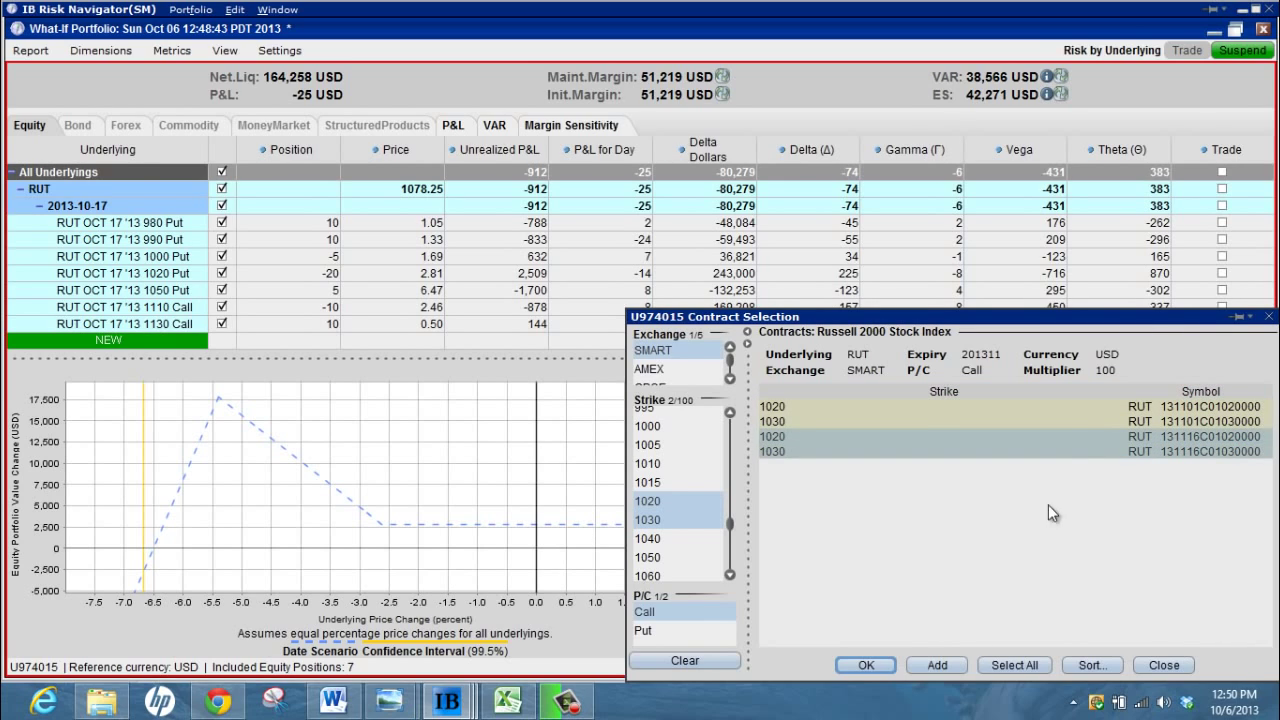
pyautogui.click(879, 666)
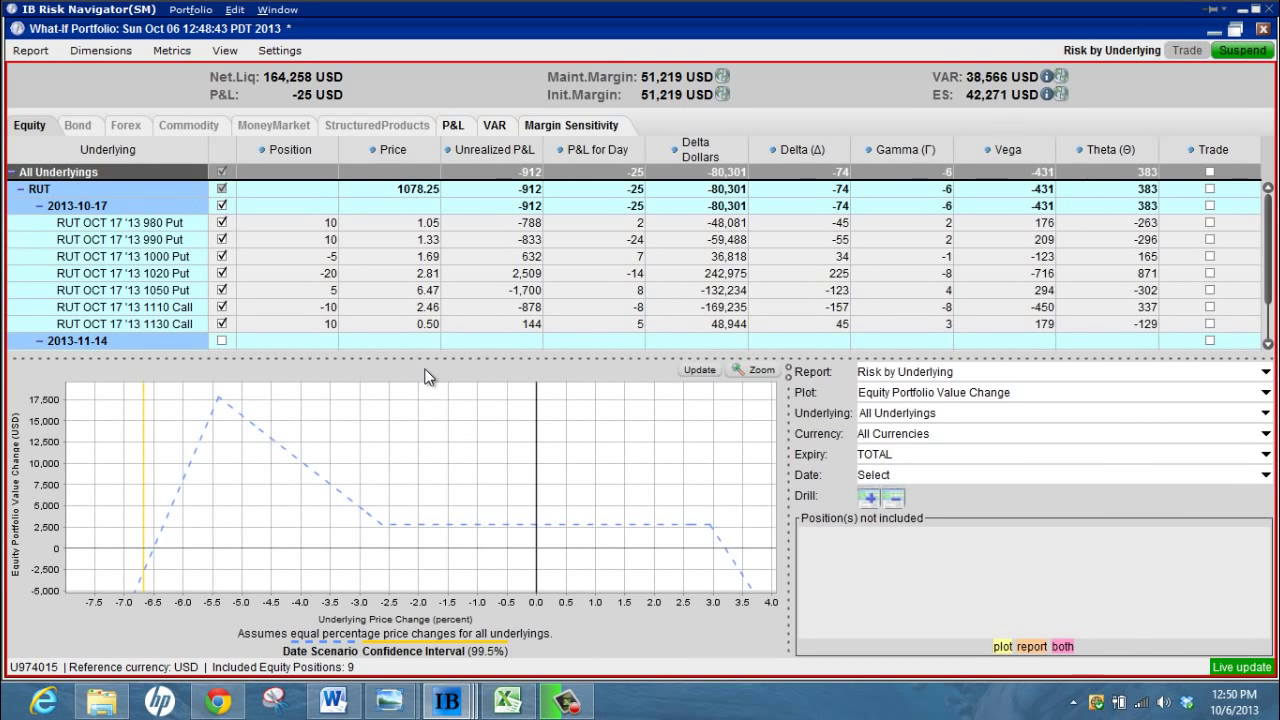
# - Enlarge the positions table to show the November contracts and set the RUT NOV 14 '13 1030 Call position to 1
pyautogui.moveTo(427, 356); pyautogui.dragTo(424, 400)
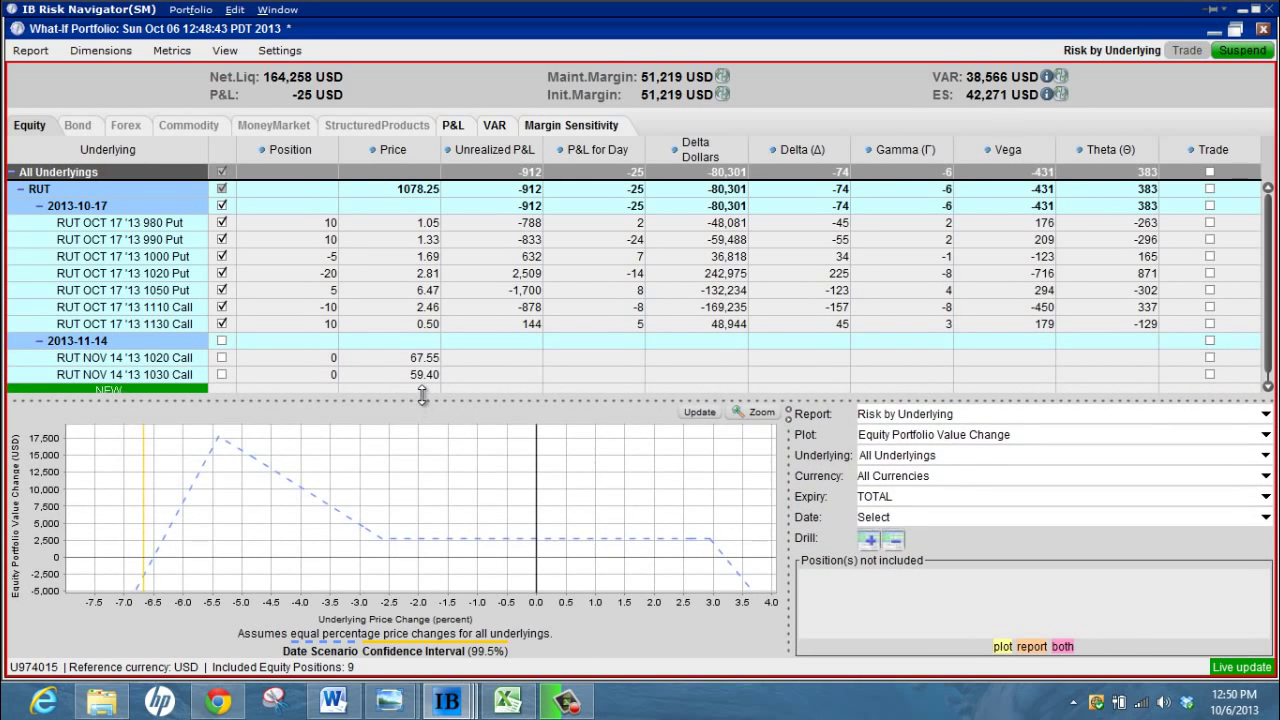
pyautogui.click(312, 376)
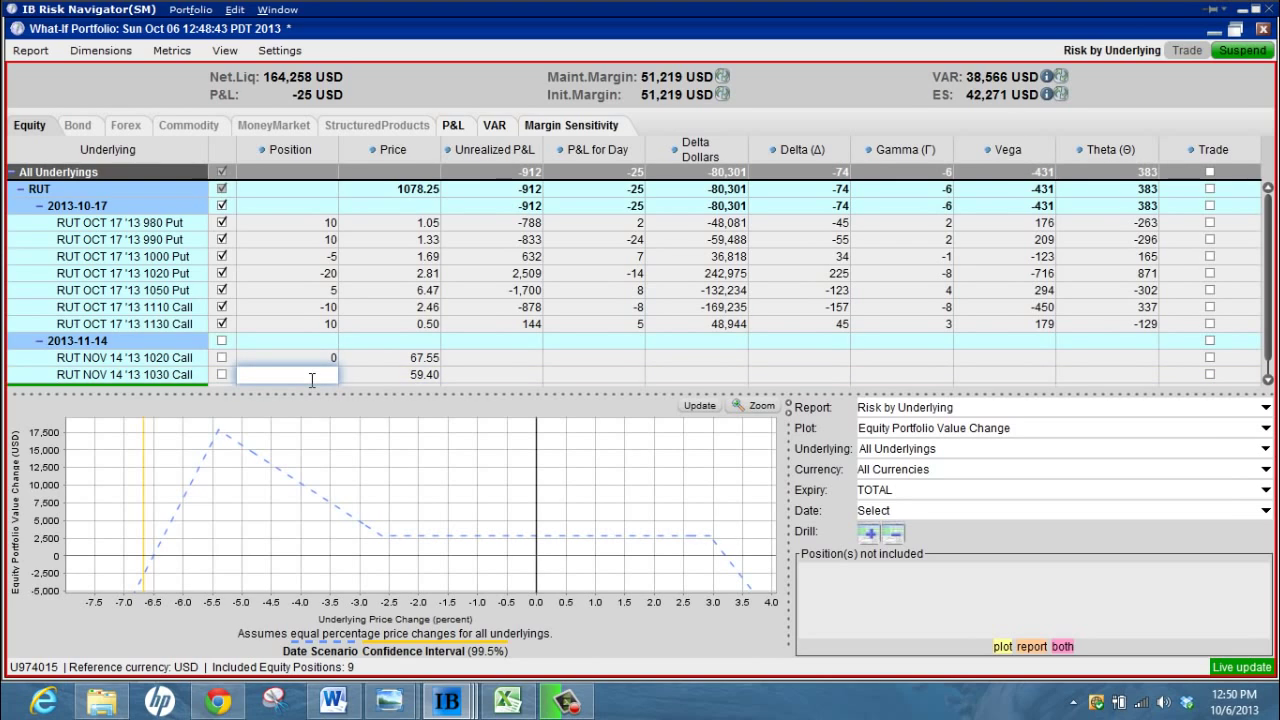
pyautogui.press('Return')
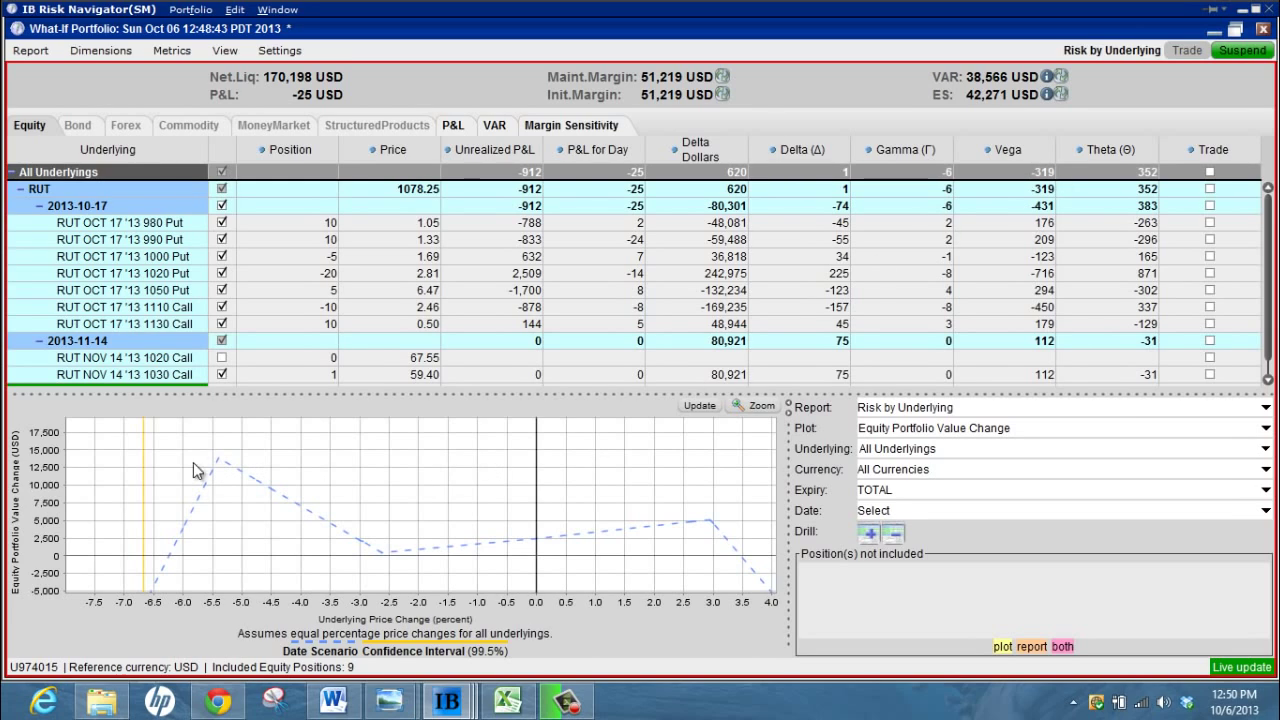
# - Zoom the value plot to price changes from about -7 to 3.5 percent and examine it enlarged before restoring the positions table
pyautogui.moveTo(121, 438); pyautogui.dragTo(762, 577)
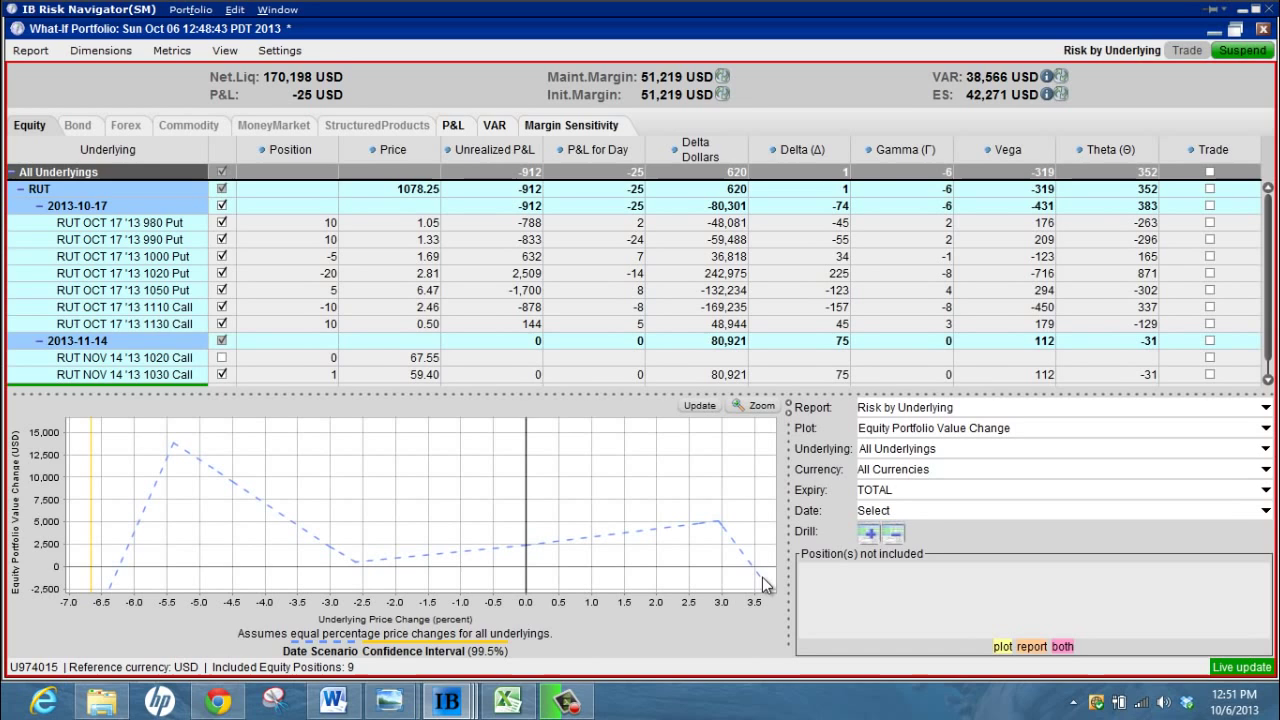
pyautogui.moveTo(585, 395); pyautogui.dragTo(586, 249)
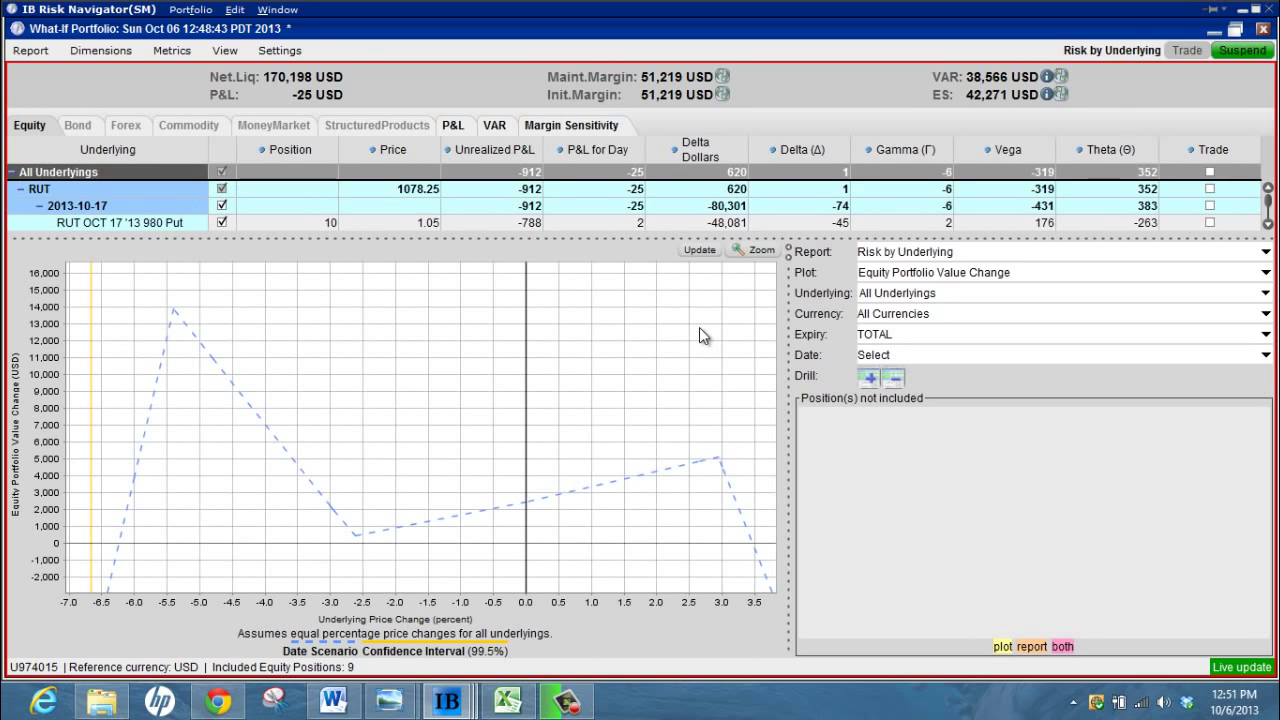
pyautogui.moveTo(591, 238); pyautogui.dragTo(572, 408)
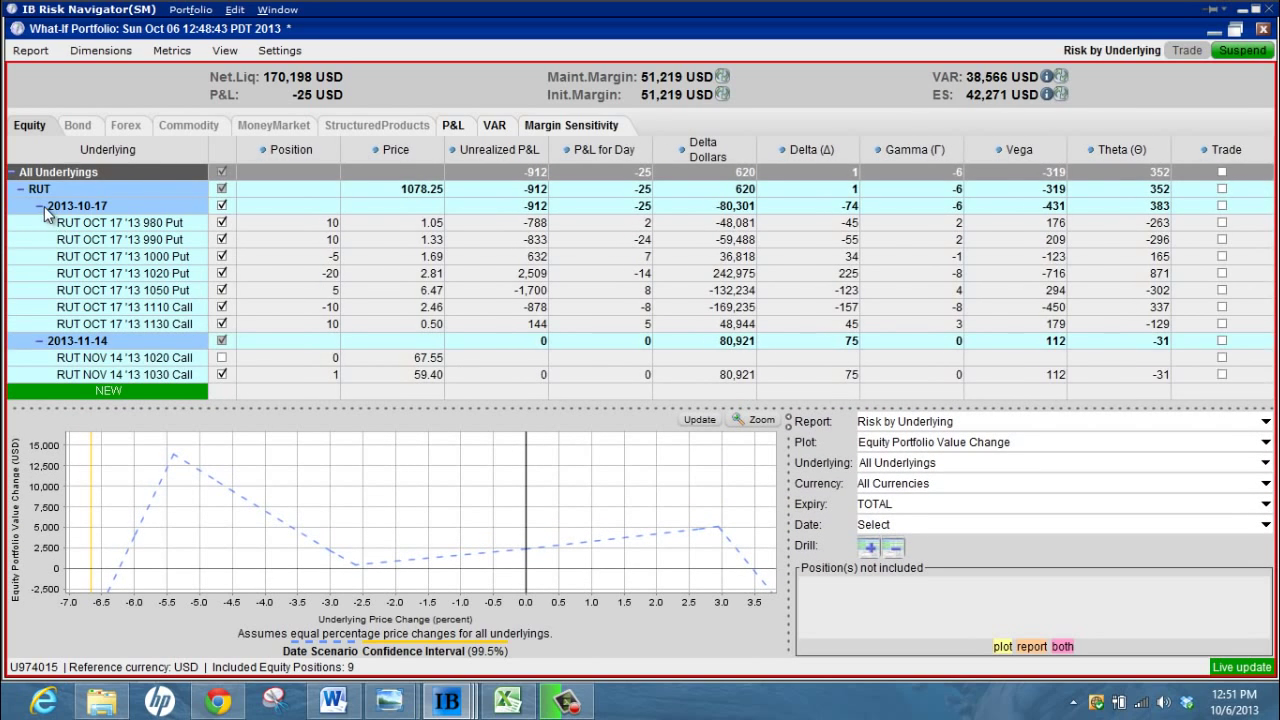
# - Collapse the October expiry, exclude the RUT NOV 14 '13 1030 Call, and set the November 1020 Call position to 1
pyautogui.click(40, 206)
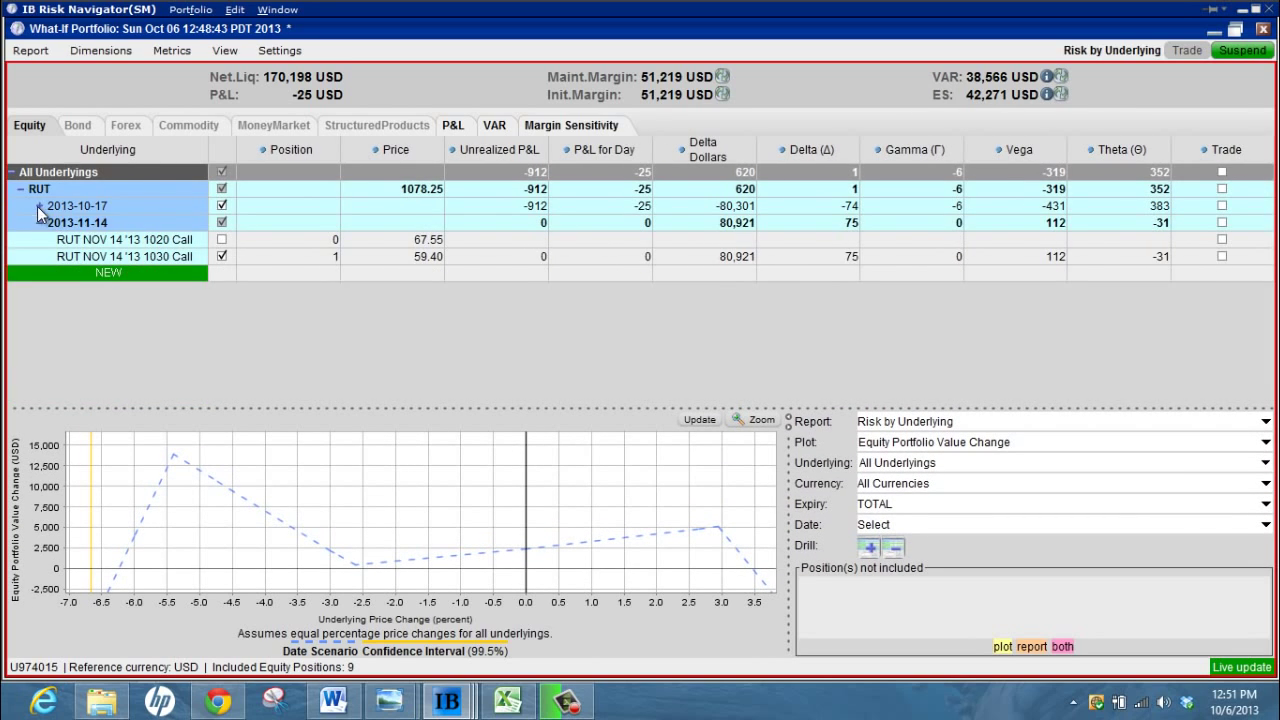
pyautogui.click(222, 256)
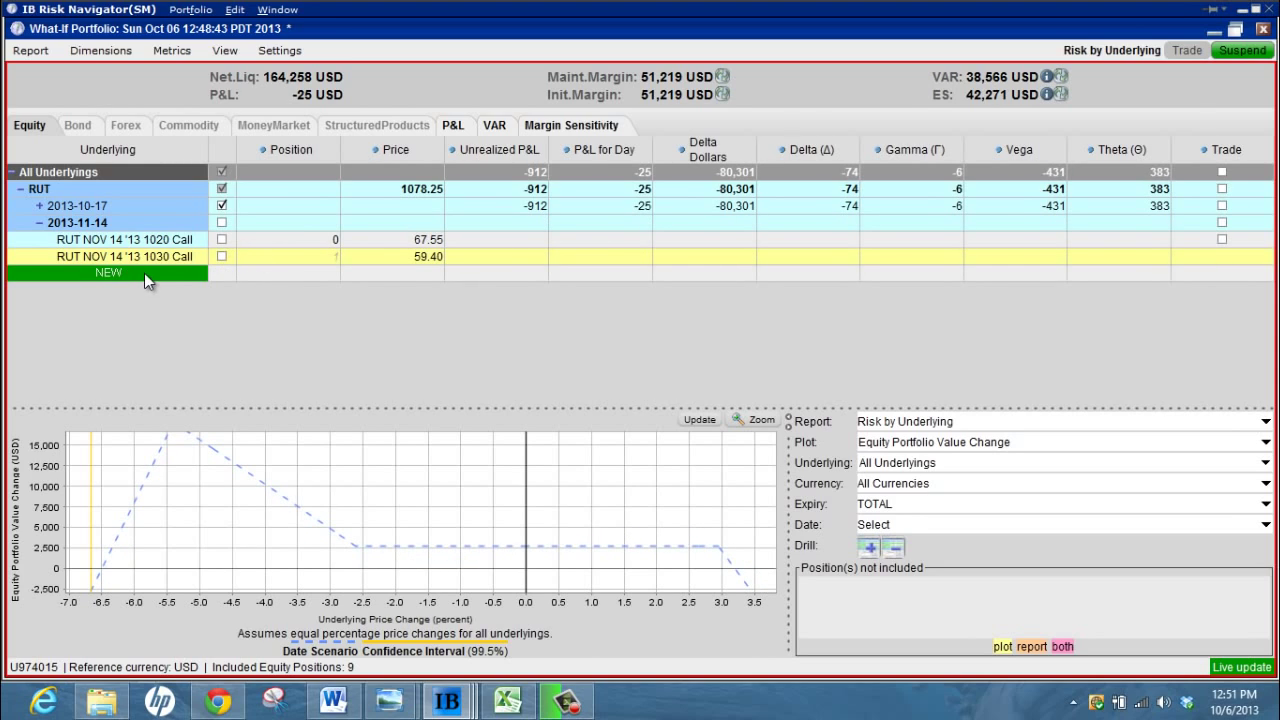
pyautogui.click(263, 237)
pyautogui.write('1')
pyautogui.press('Return')
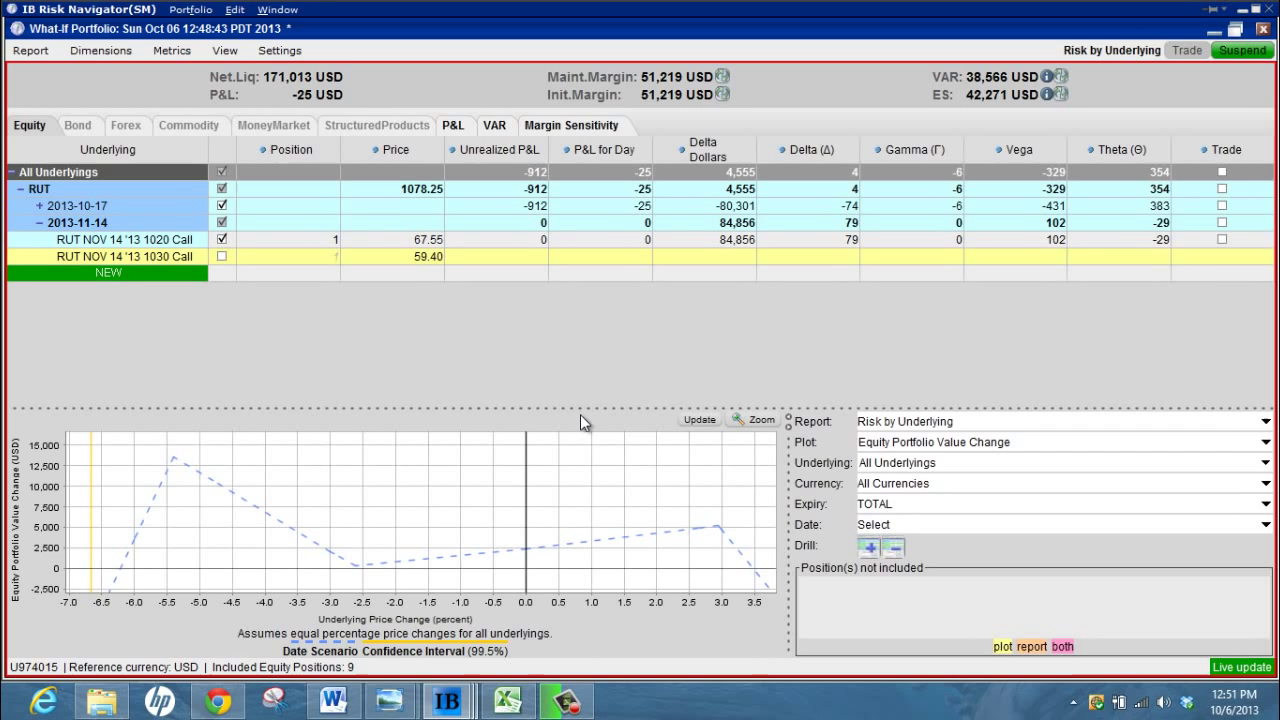
# - Enlarge the value plot, limit it to the RUT underlying, and zoom to prices from about 990 to 1,130
pyautogui.moveTo(580, 409); pyautogui.dragTo(580, 278)
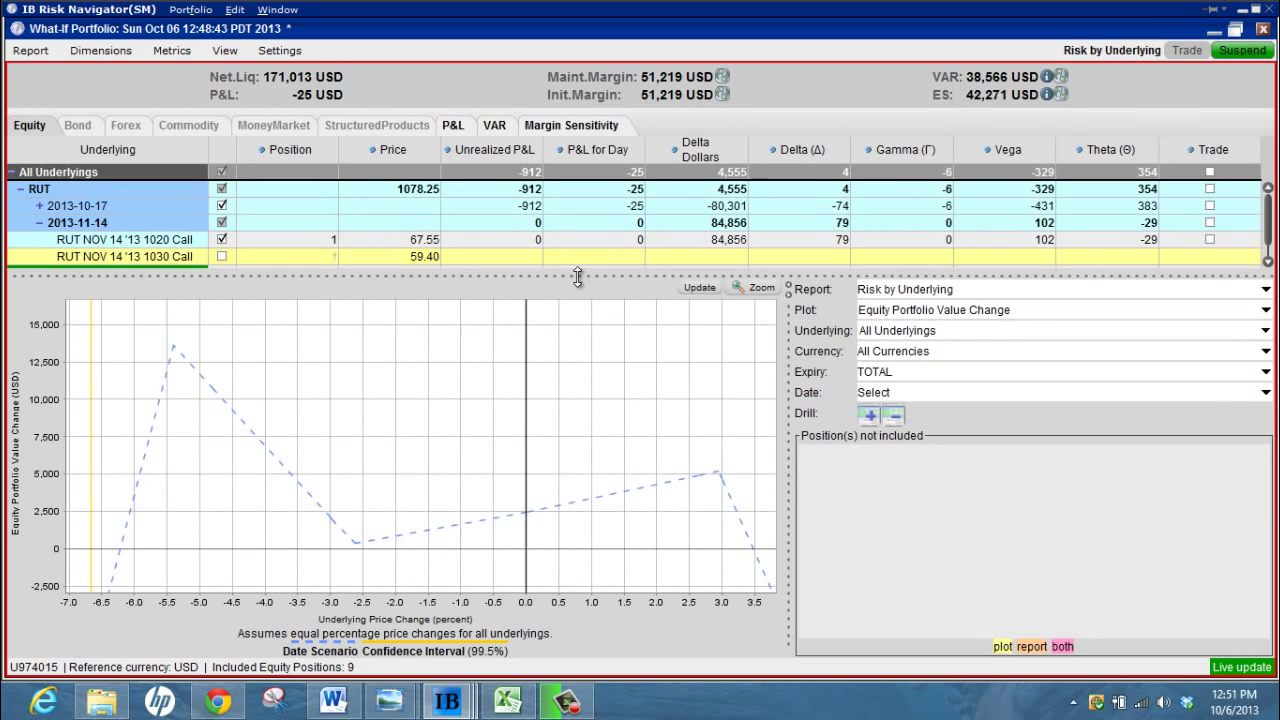
pyautogui.click(742, 287)
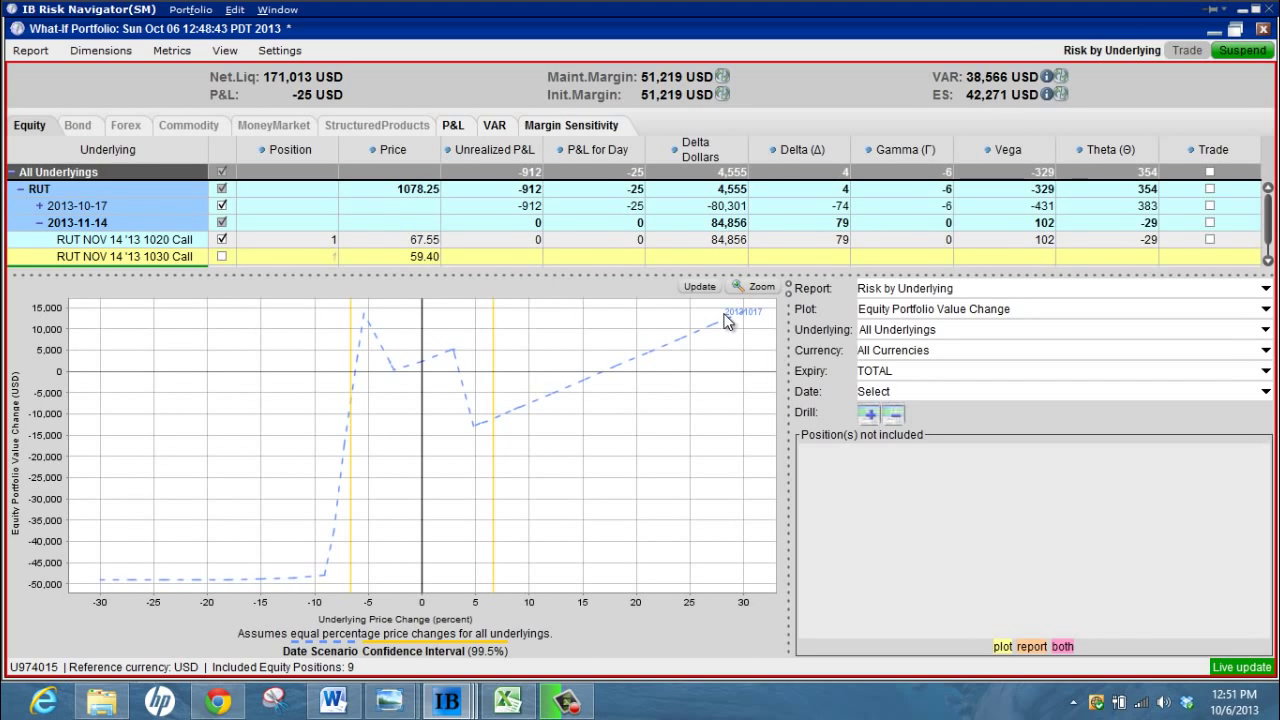
pyautogui.click(879, 329)
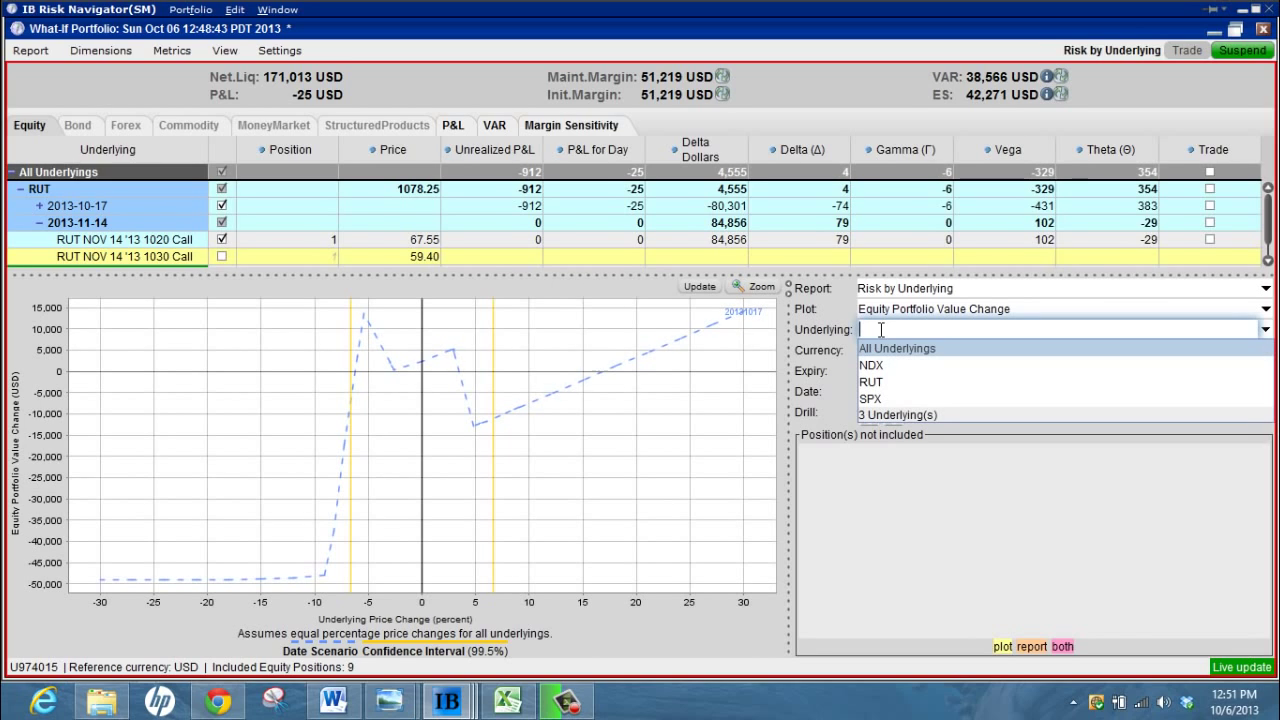
pyautogui.click(879, 381)
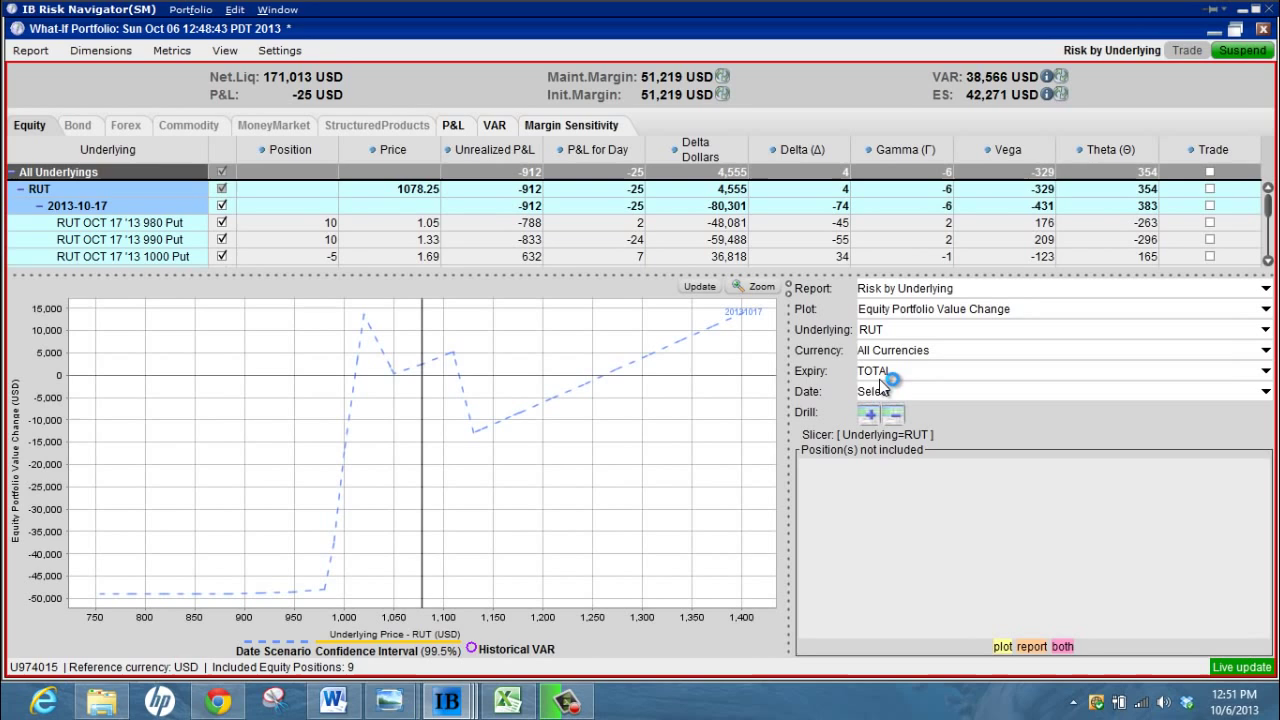
pyautogui.moveTo(328, 307); pyautogui.dragTo(479, 398)
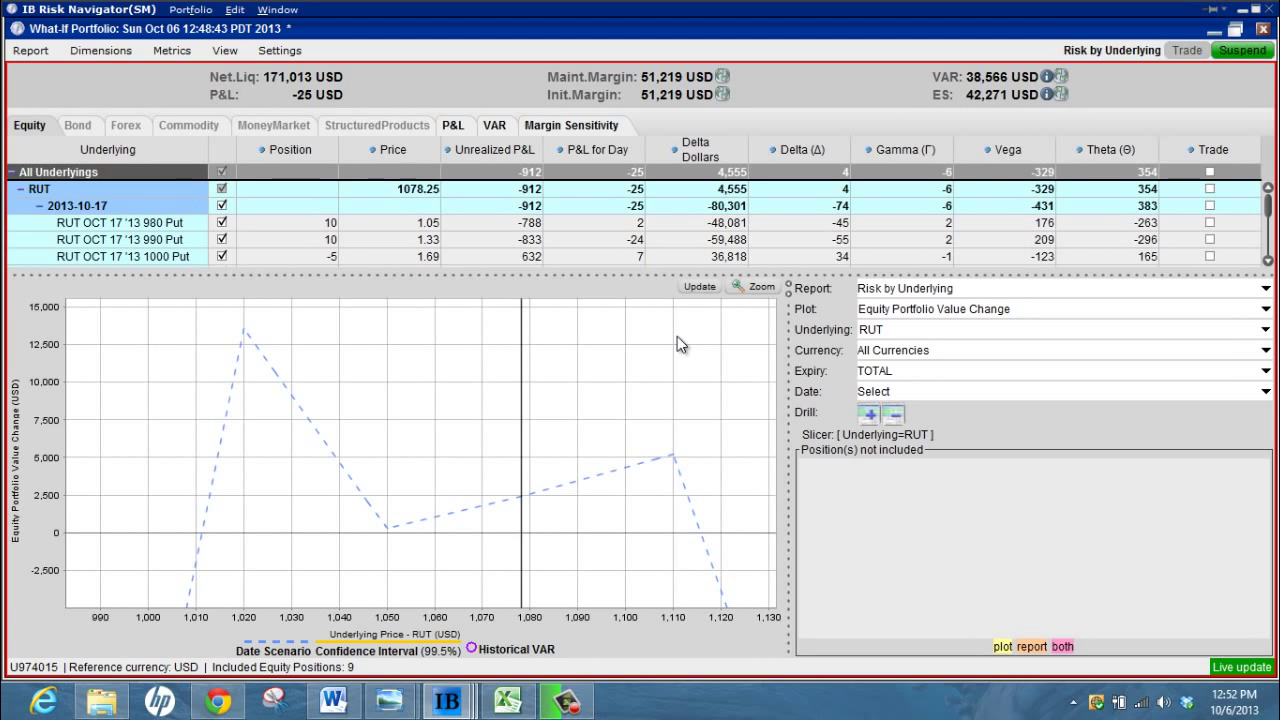
pyautogui.click(195, 12)
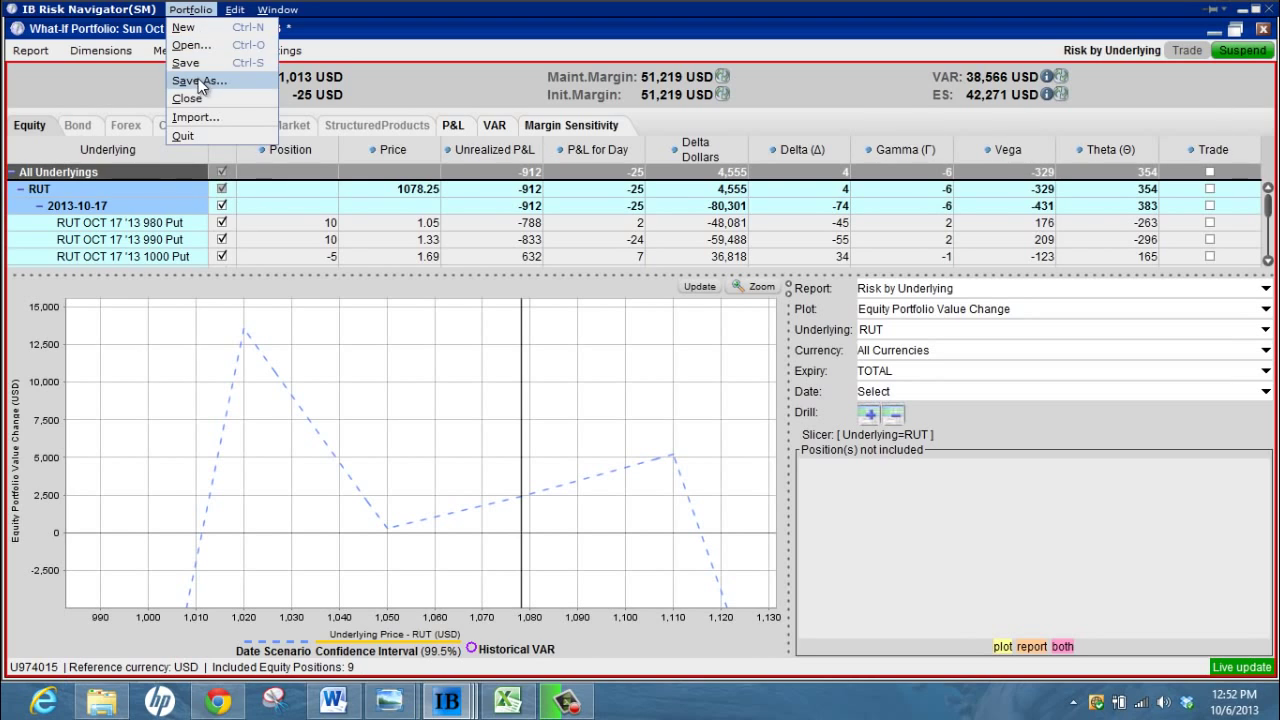
pyautogui.click(122, 76)
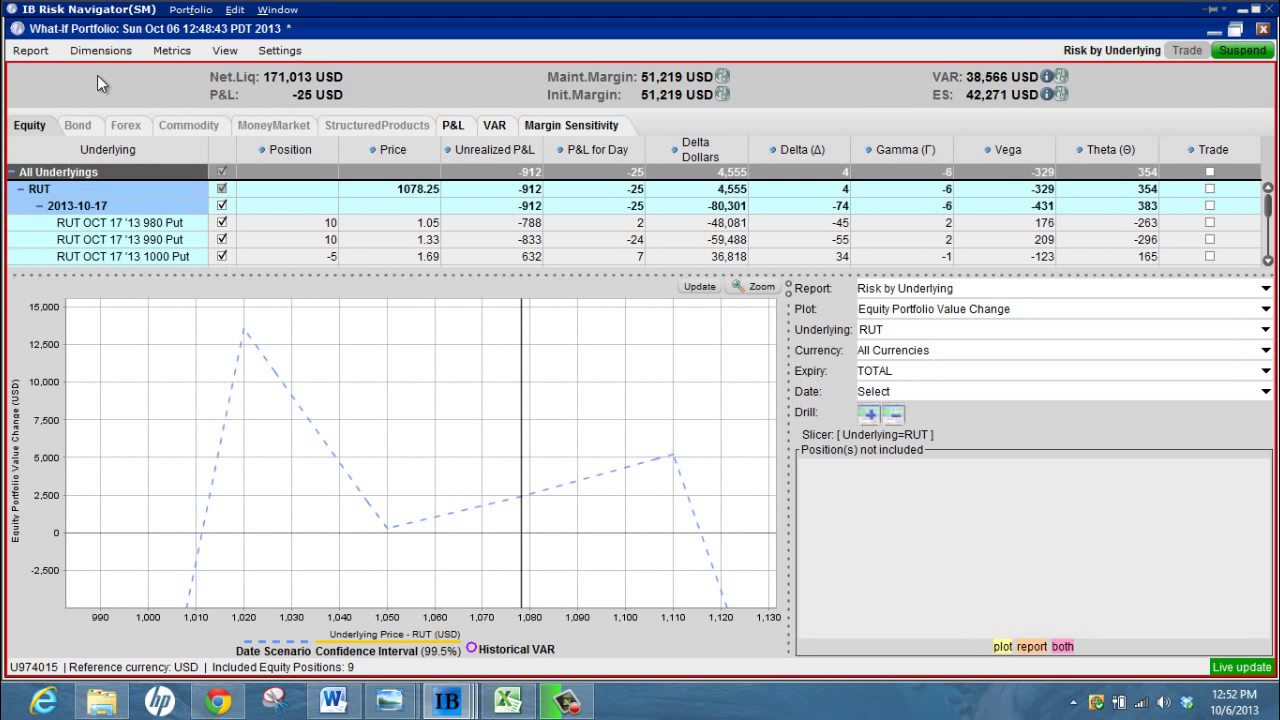
pyautogui.click(32, 51)
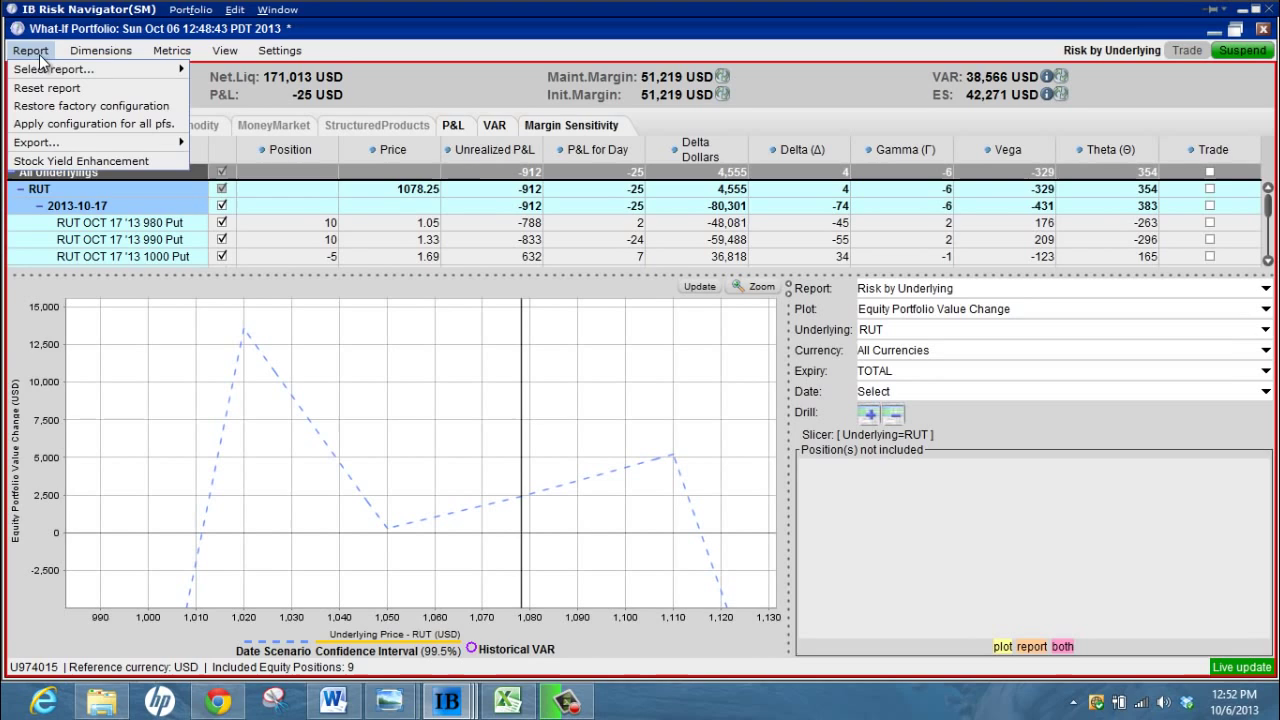
pyautogui.moveTo(130, 142)
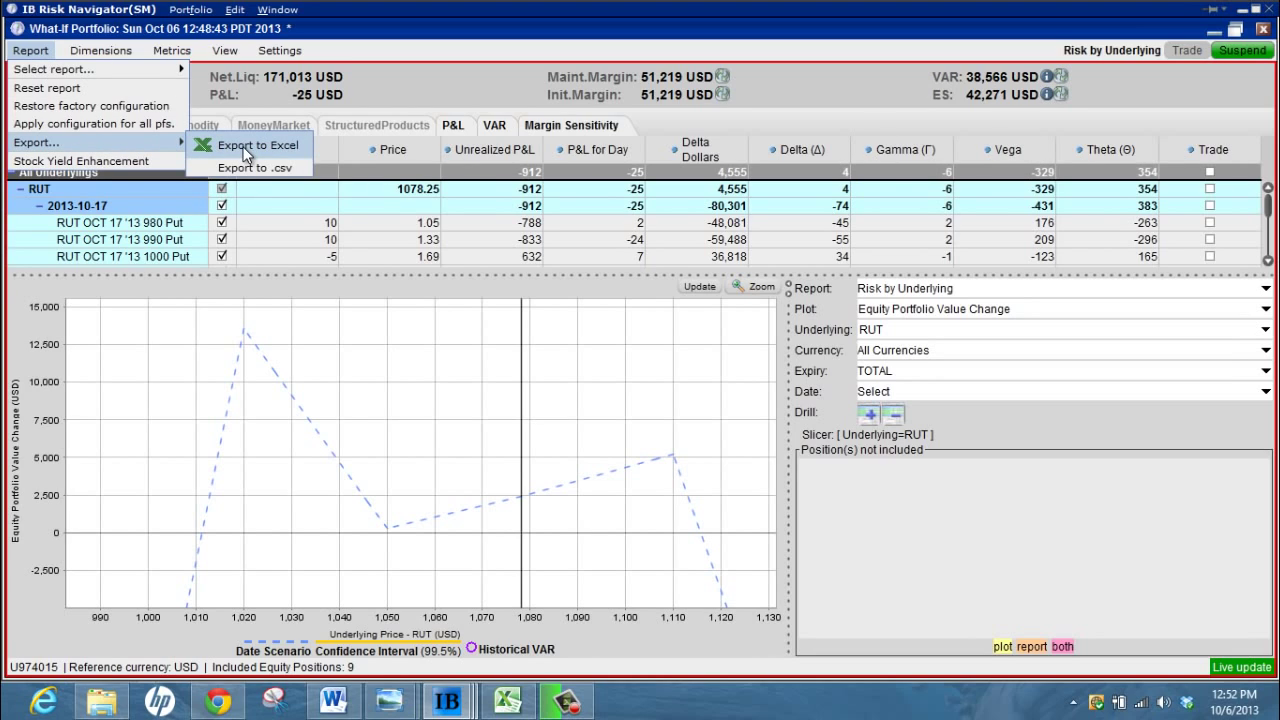
pyautogui.click(445, 402)
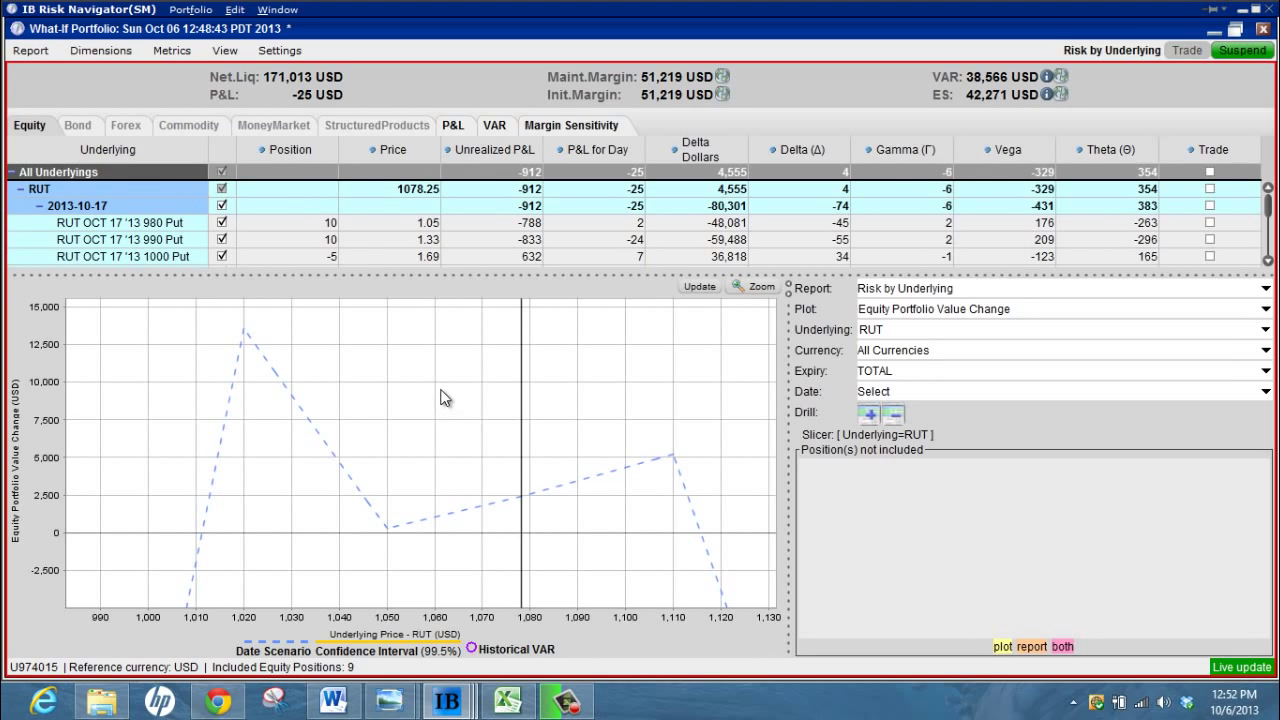
# - Delete all remaining October and November RUT option positions to empty the what-if portfolio
pyautogui.moveTo(429, 278); pyautogui.dragTo(429, 338)
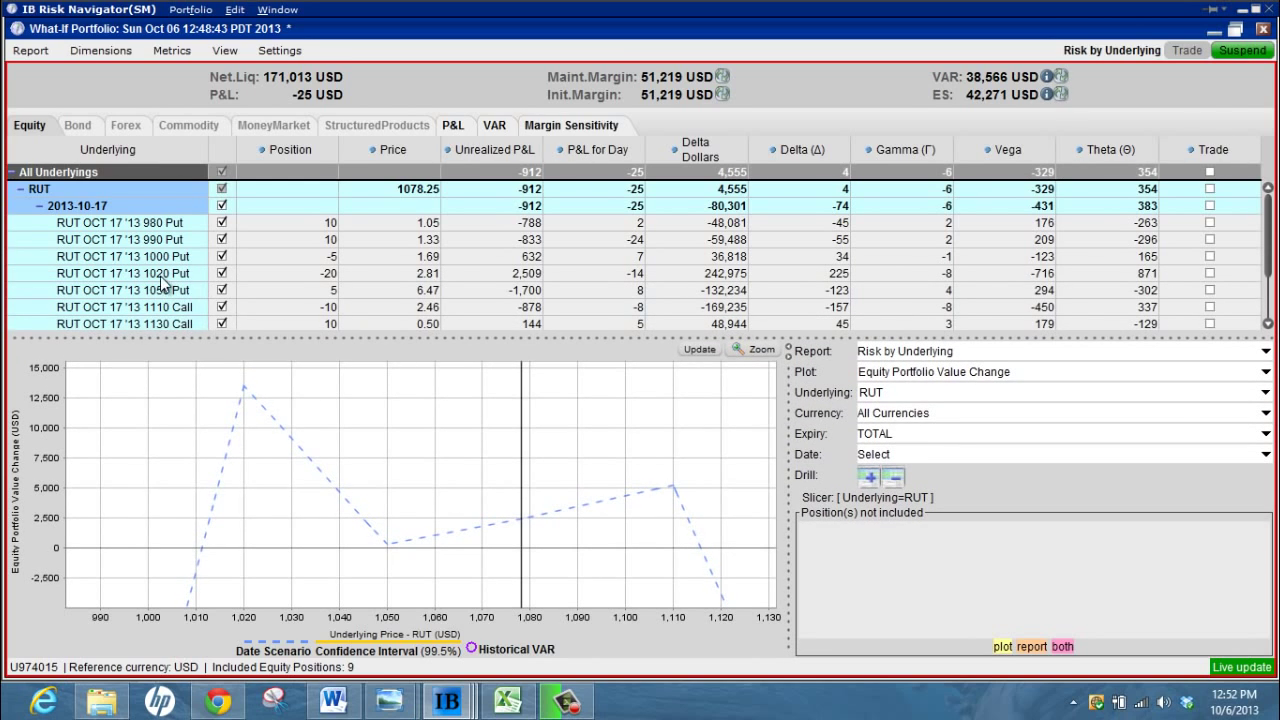
pyautogui.click(148, 226)
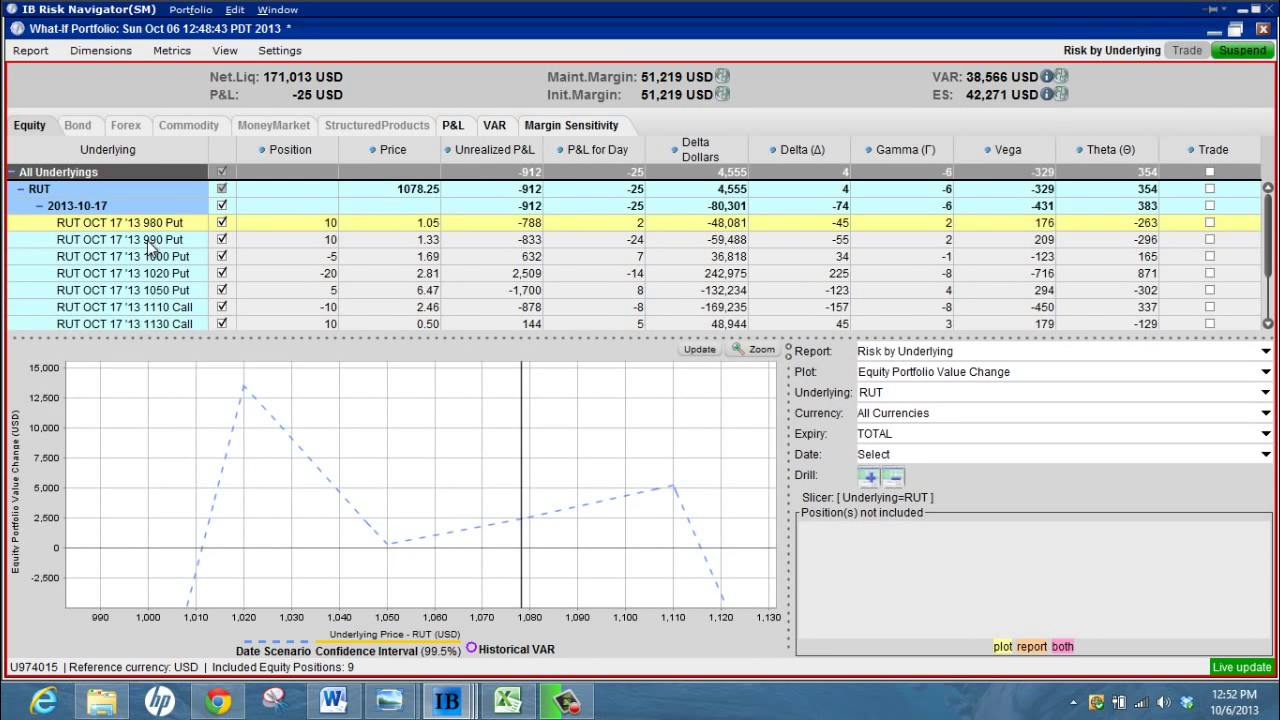
pyautogui.keyDown('shift'); pyautogui.click(152, 325); pyautogui.keyUp('shift')
pyautogui.press('Delete')
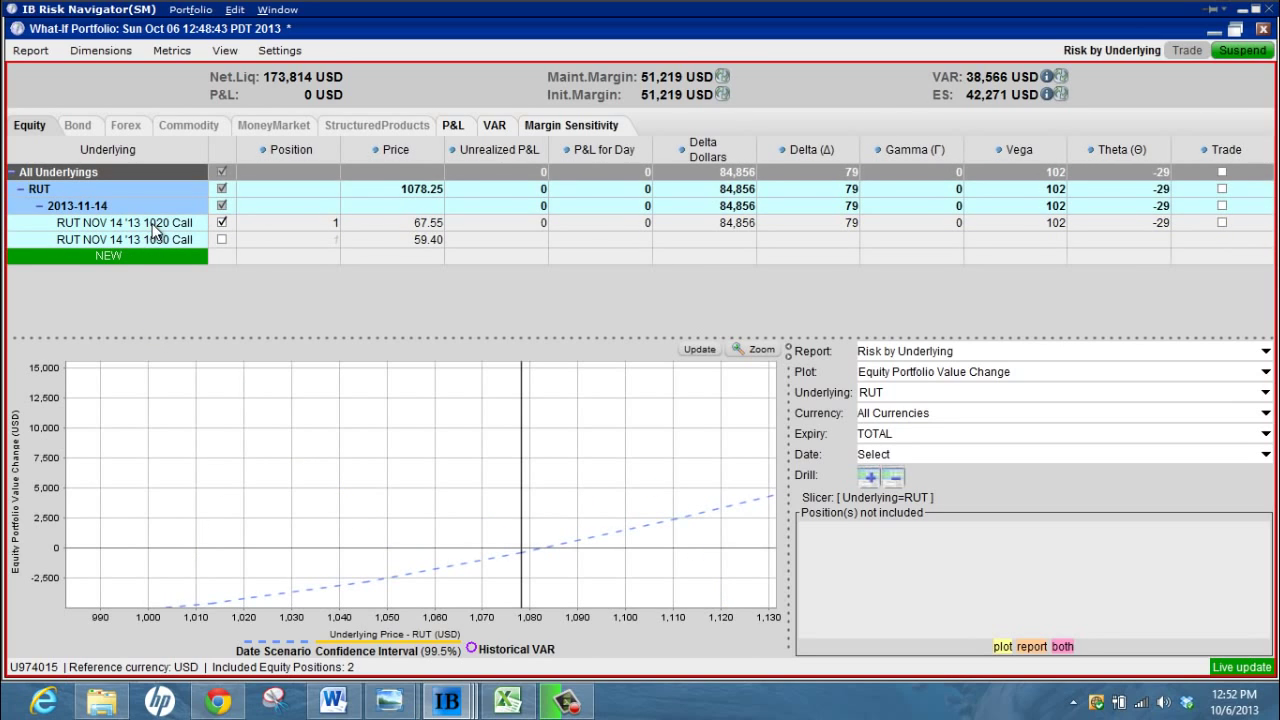
pyautogui.moveTo(150, 223); pyautogui.dragTo(152, 234)
pyautogui.press('Delete')
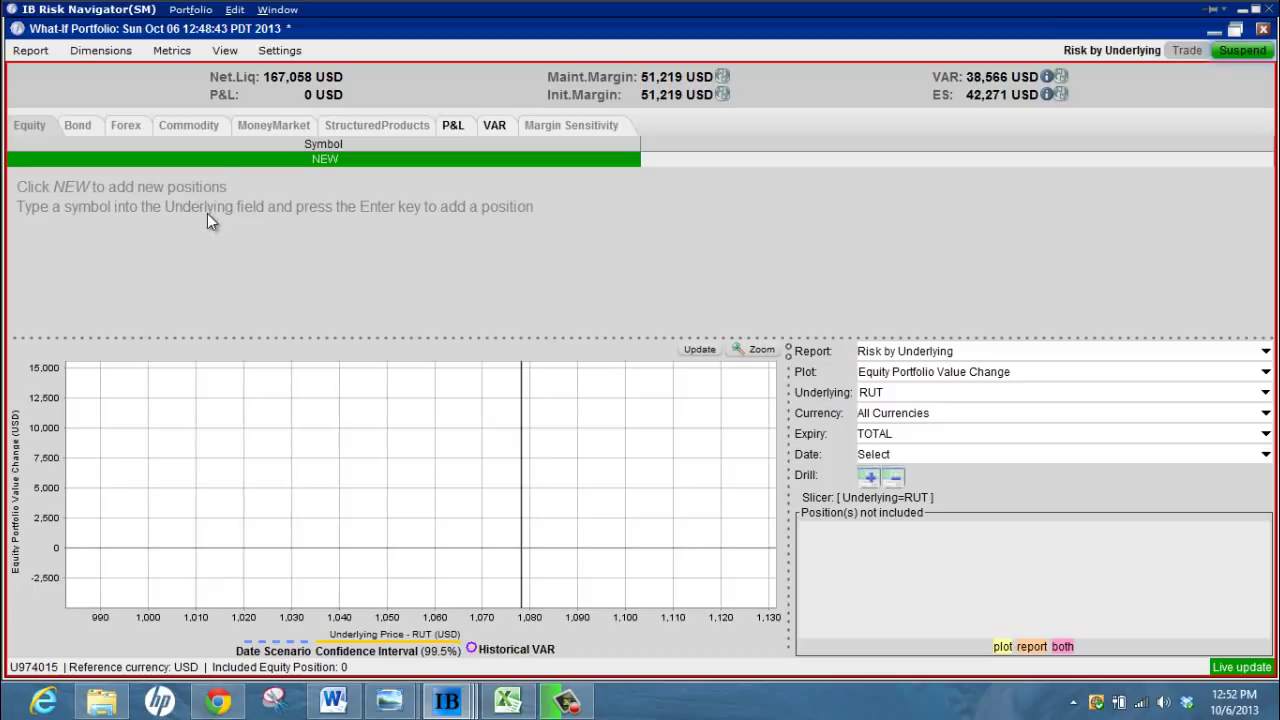
# - Look up rut as a new position and open the October option contracts of the Russell 2000 Stock Index
pyautogui.click(210, 158)
pyautogui.write('rut')
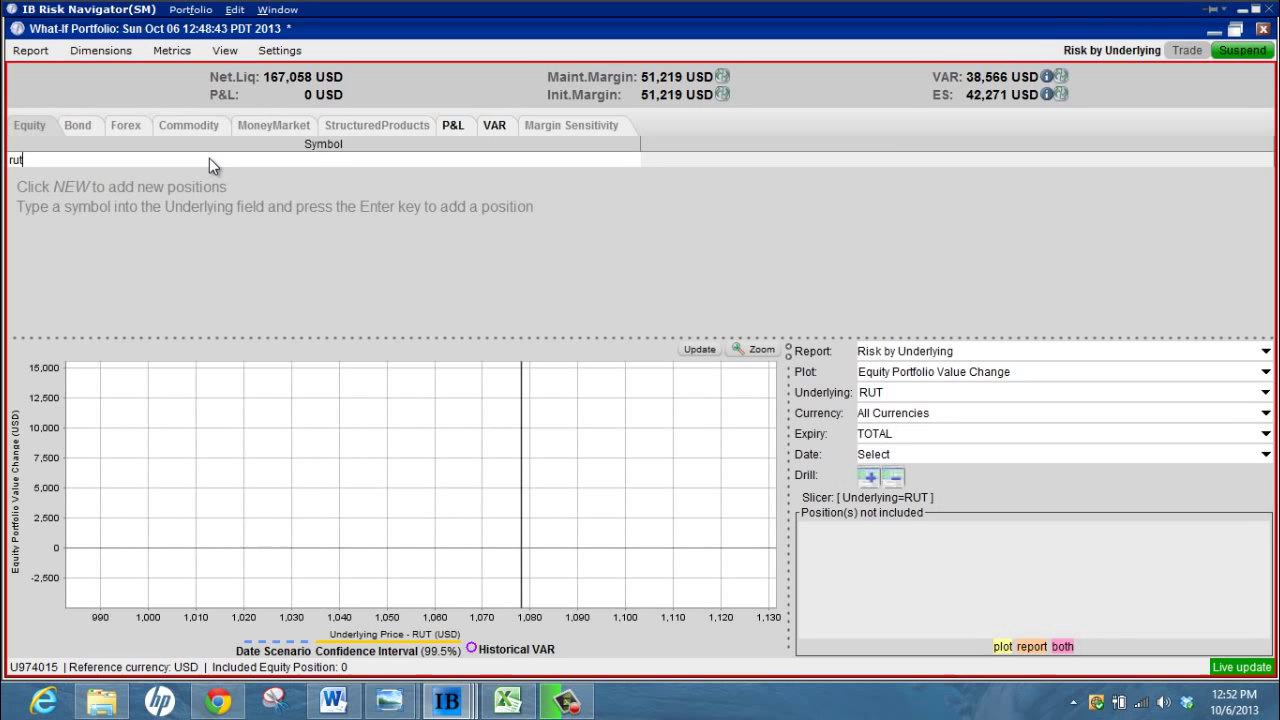
pyautogui.press('Return')
pyautogui.press('Down')
pyautogui.press('Down')
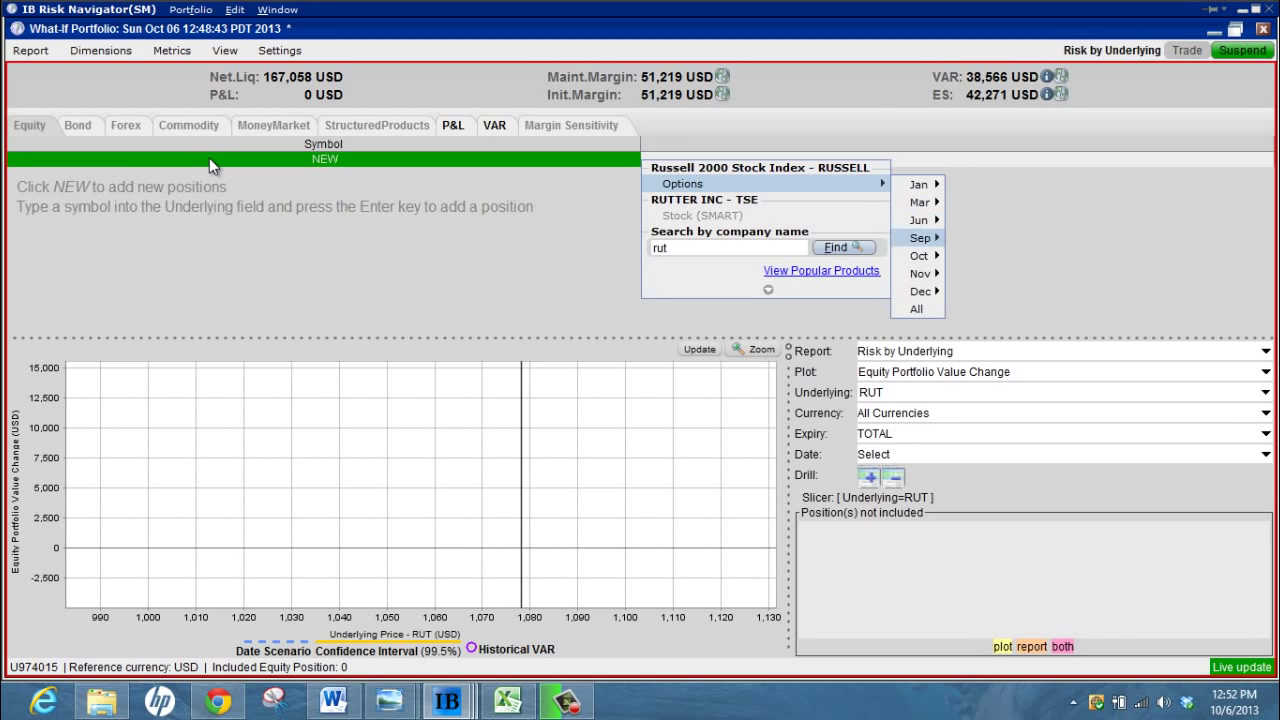
pyautogui.press('Down')
pyautogui.press('Right')
pyautogui.press('Return')
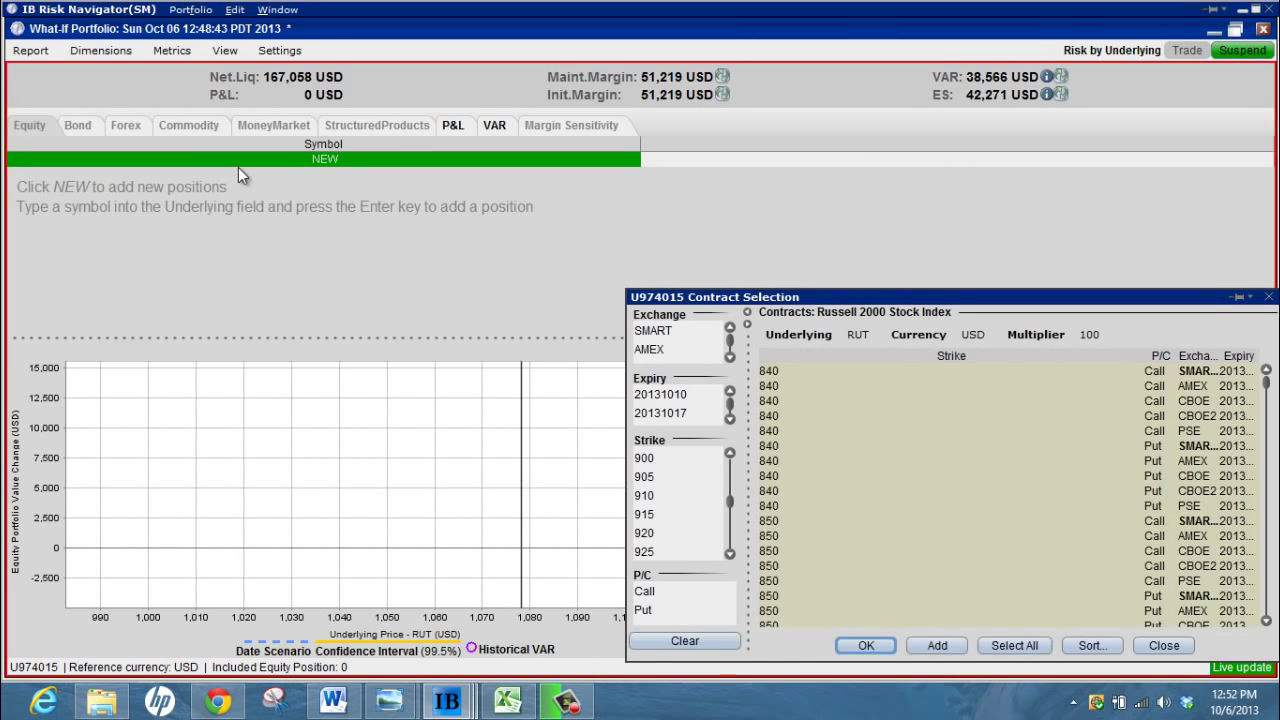
# - Add the SMART RUT puts expiring 20131017 with strikes 1035 to 1060 to the portfolio
pyautogui.click(672, 413)
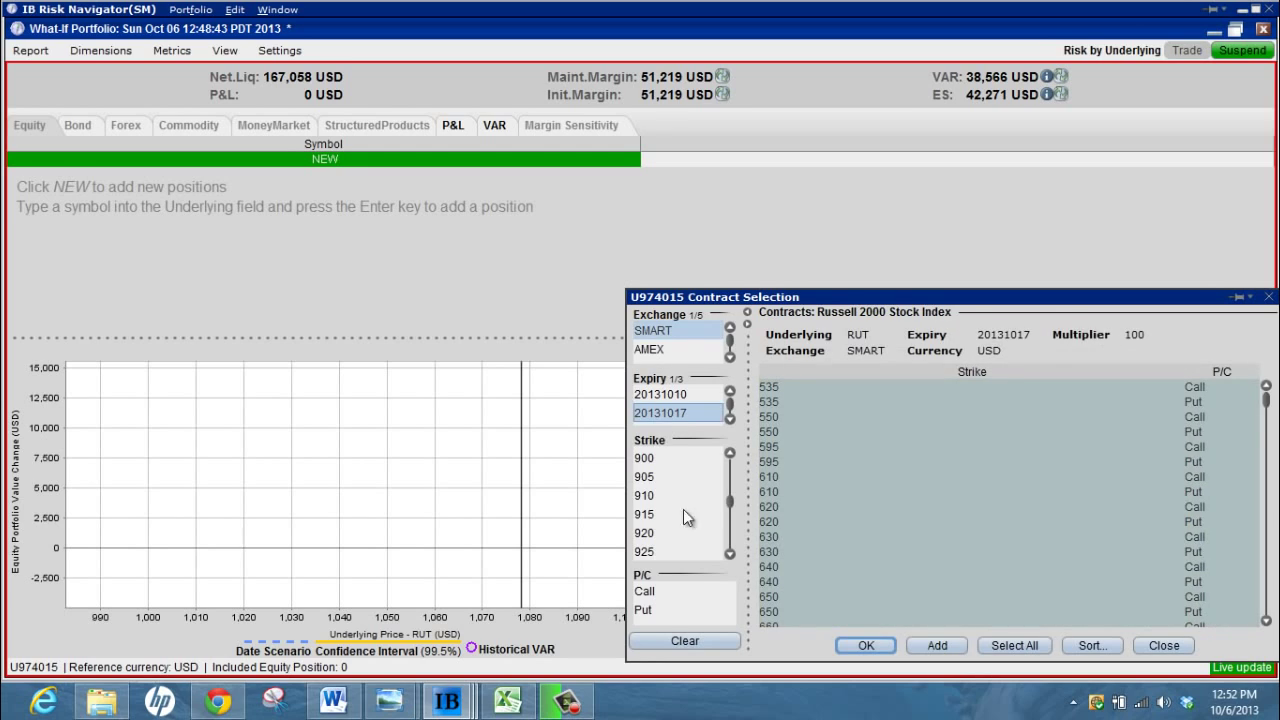
pyautogui.click(697, 591)
pyautogui.click(699, 611)
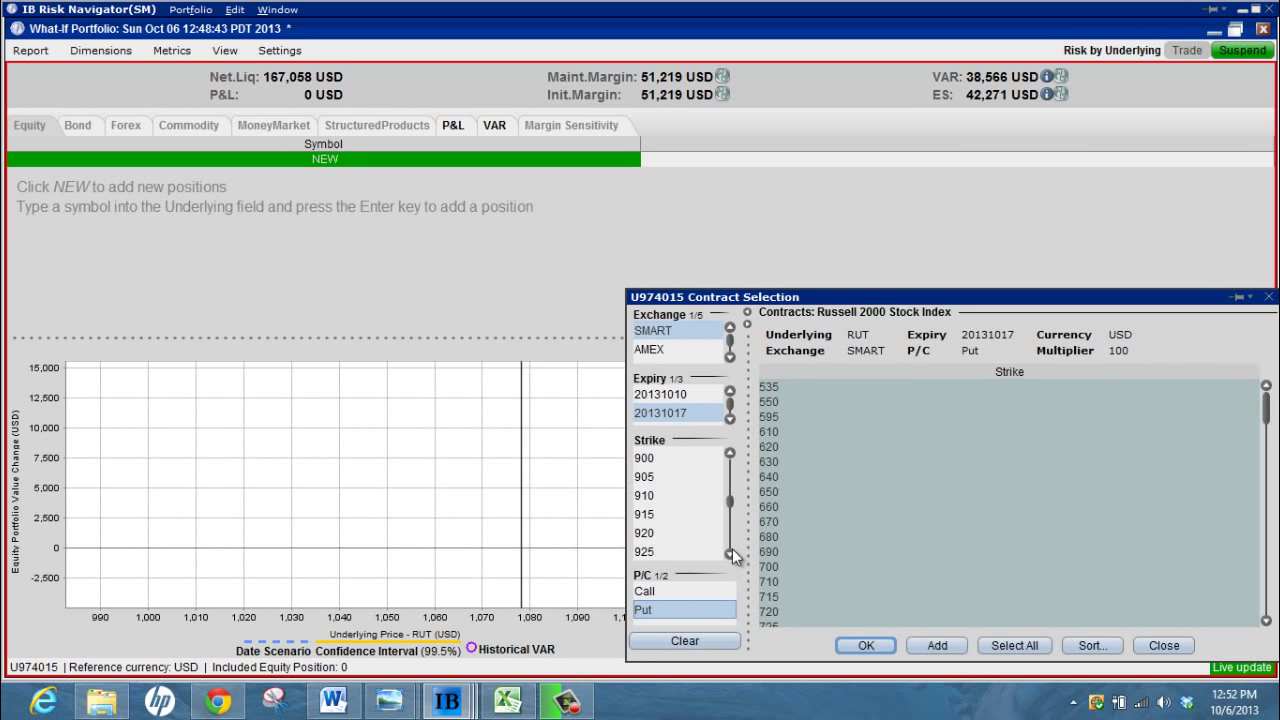
pyautogui.scroll(-4, 731, 544)
pyautogui.scroll(-6, 731, 543)
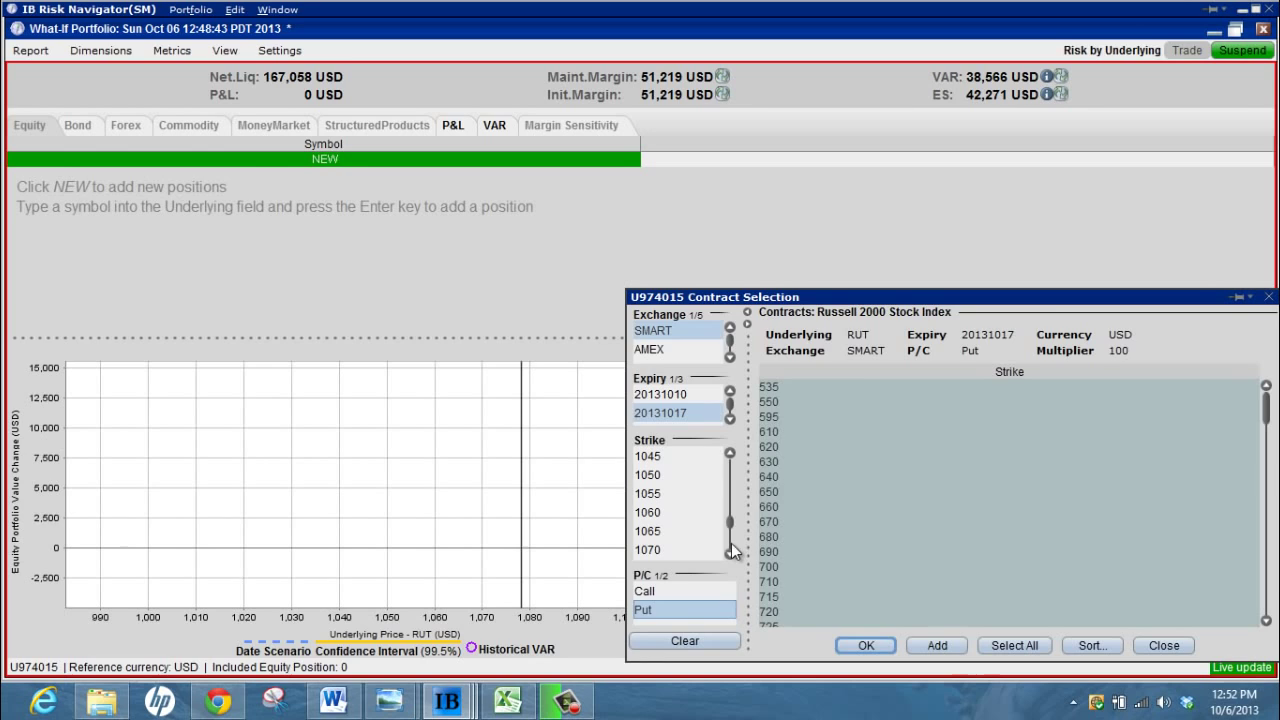
pyautogui.click(669, 511)
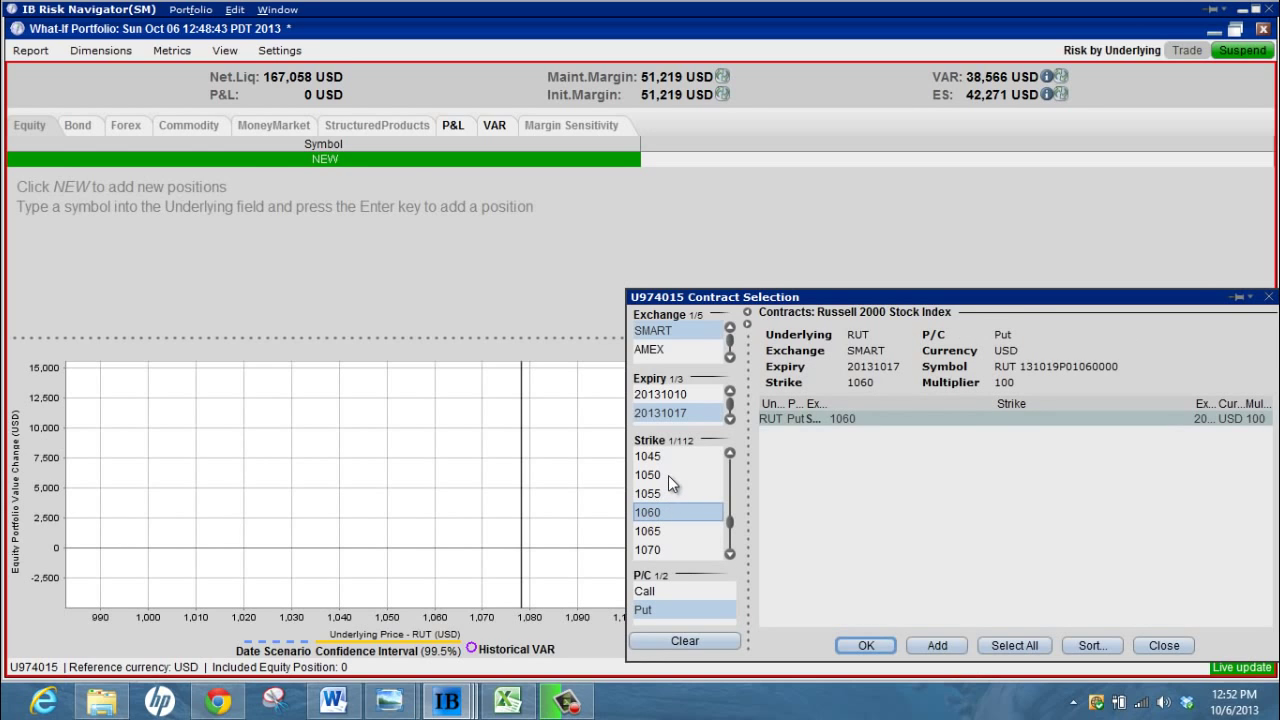
pyautogui.keyDown('ctrl'); pyautogui.click(668, 475); pyautogui.keyUp('ctrl')
pyautogui.click(670, 511)
pyautogui.hotkey('shift', 'Up')
pyautogui.hotkey('shift', 'Up')
pyautogui.hotkey('shift', 'Up')
pyautogui.hotkey('shift', 'Up')
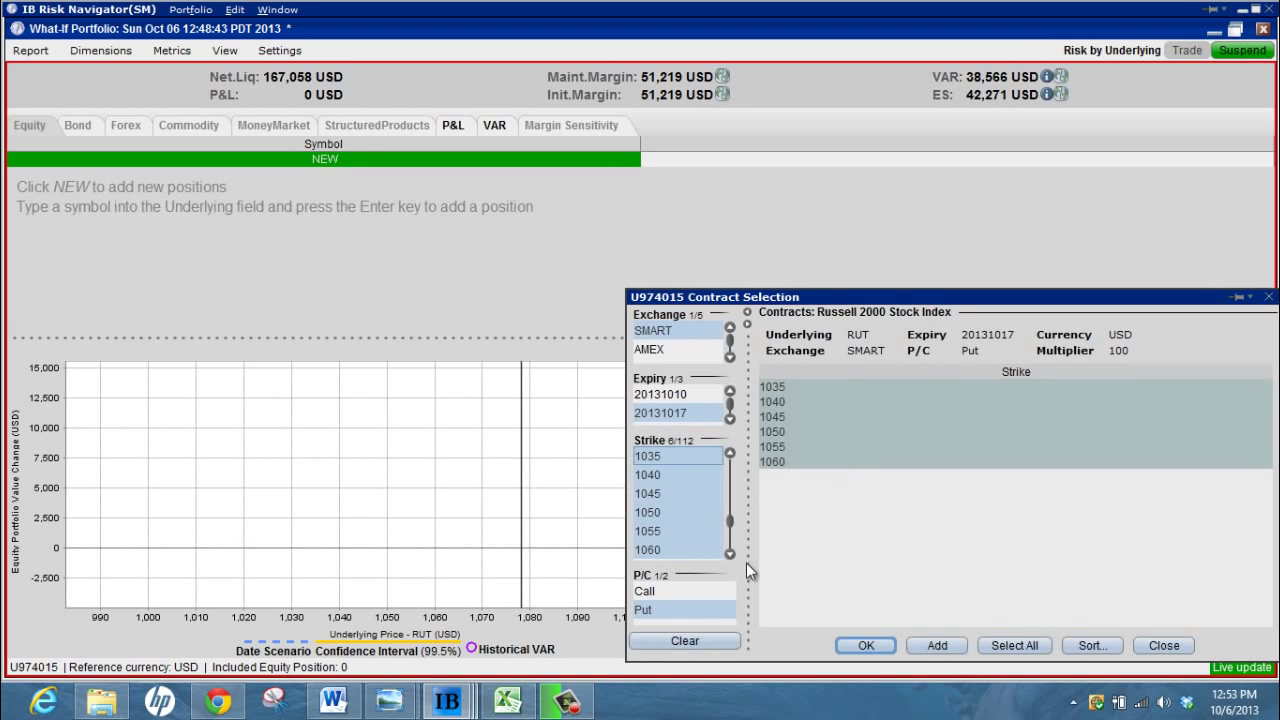
pyautogui.click(924, 641)
# - Add the 20131017 RUT puts with strikes 1080 to 1110 and close the contract selection
pyautogui.click(706, 550)
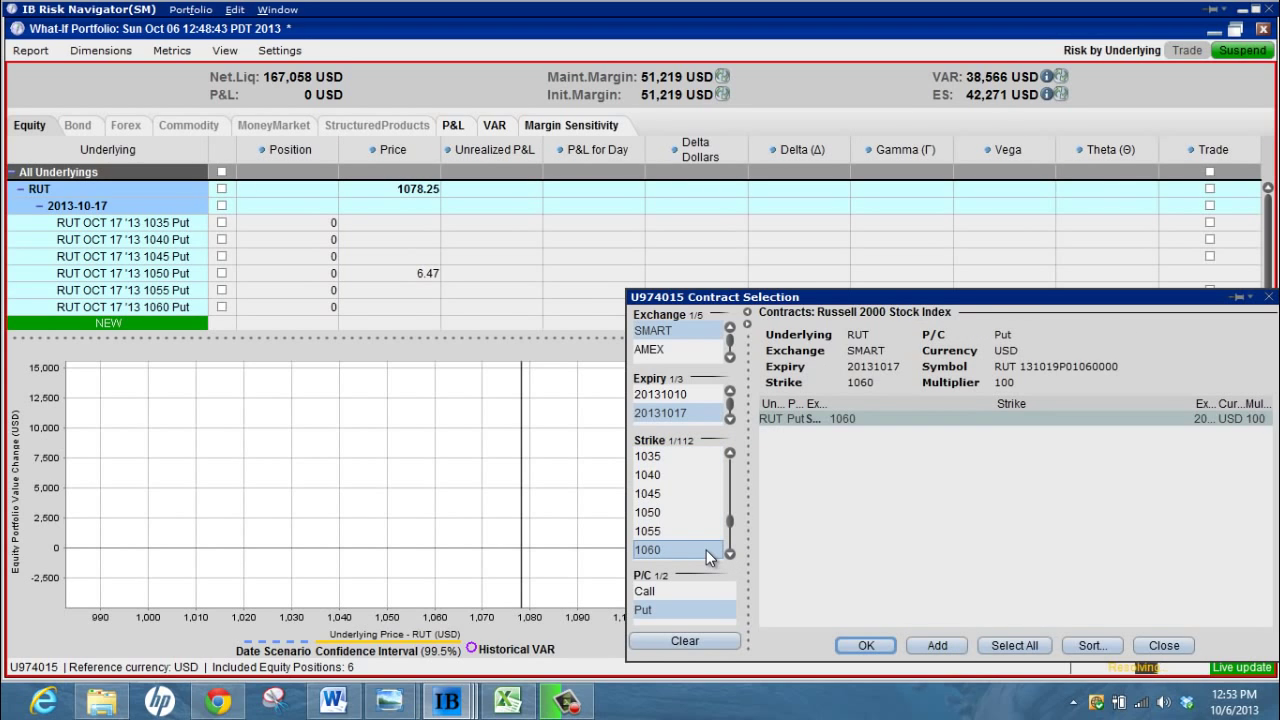
pyautogui.press('Down')
pyautogui.press('Down')
pyautogui.press('Down')
pyautogui.press('Down')
pyautogui.hotkey('shift', 'Down')
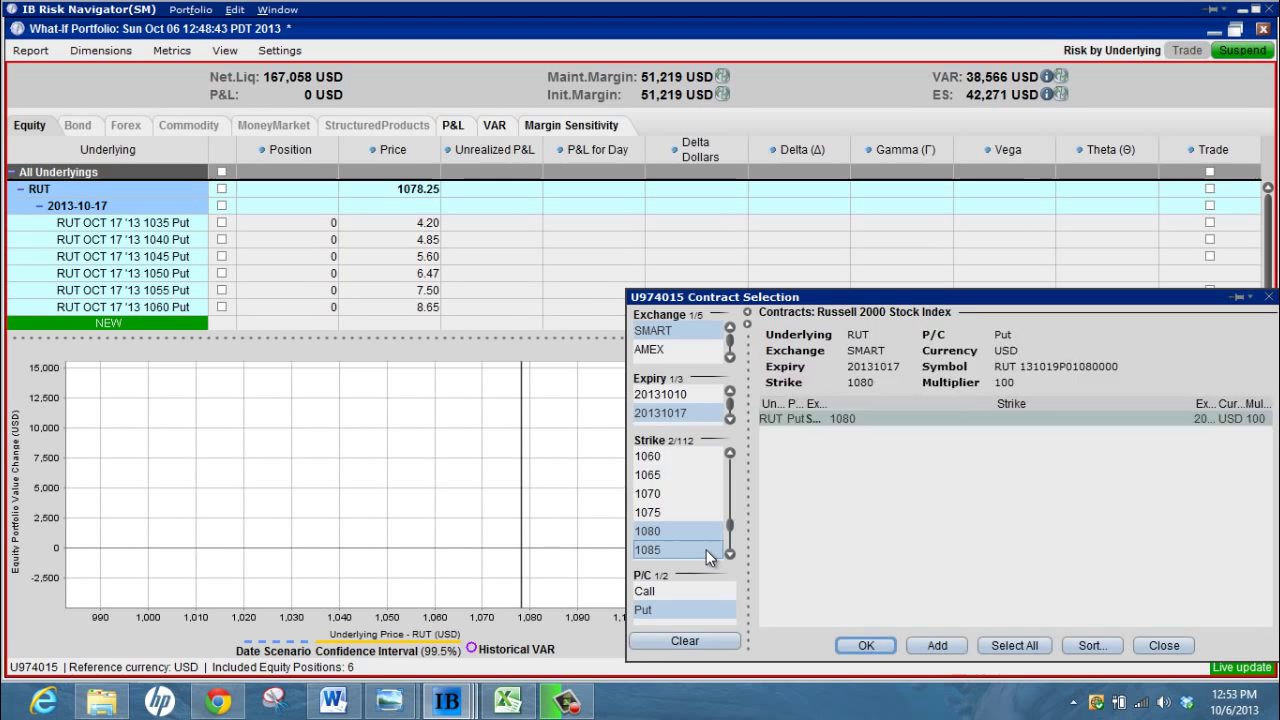
pyautogui.hotkey('shift', 'Down')
pyautogui.hotkey('shift', 'Down')
pyautogui.hotkey('shift', 'Down')
pyautogui.hotkey('shift', 'Down')
pyautogui.hotkey('shift', 'Down')
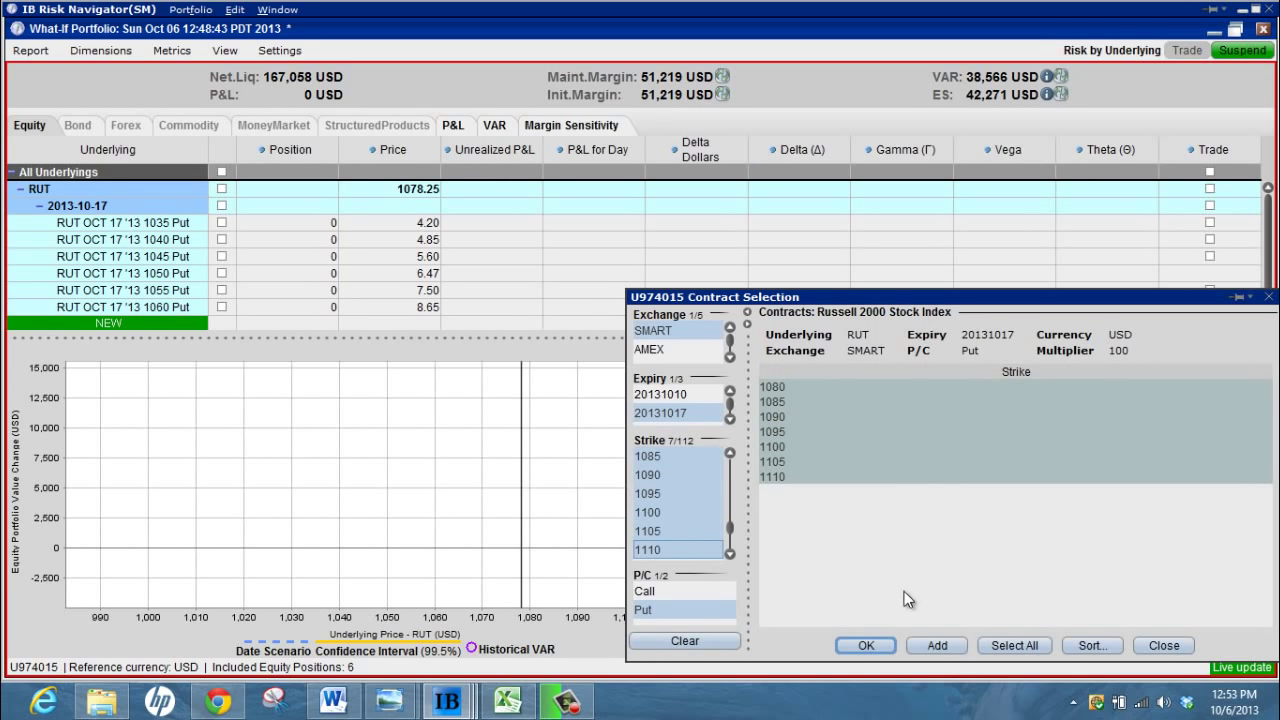
pyautogui.click(938, 644)
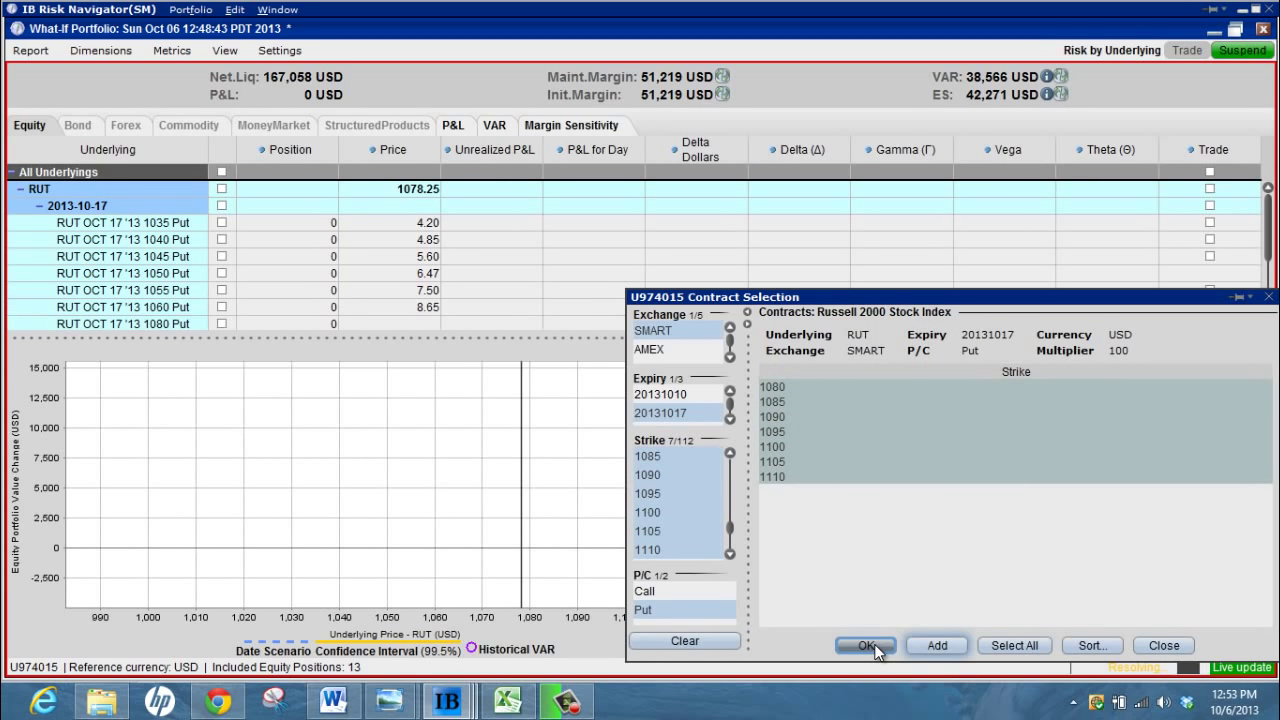
pyautogui.click(873, 647)
# - Set the RUT OCT 17 '13 1050 Put position to -5 and the 1040 Put position to 5
pyautogui.moveTo(447, 336); pyautogui.dragTo(445, 392)
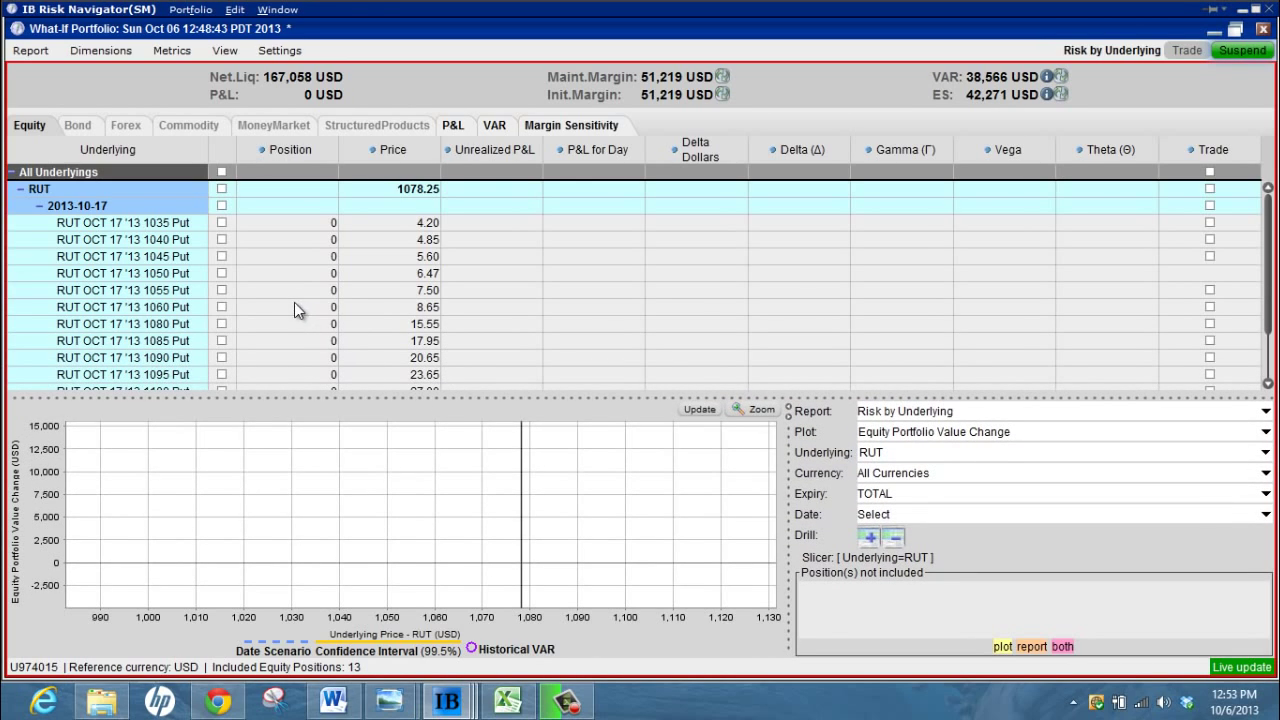
pyautogui.click(276, 274)
pyautogui.write('-')
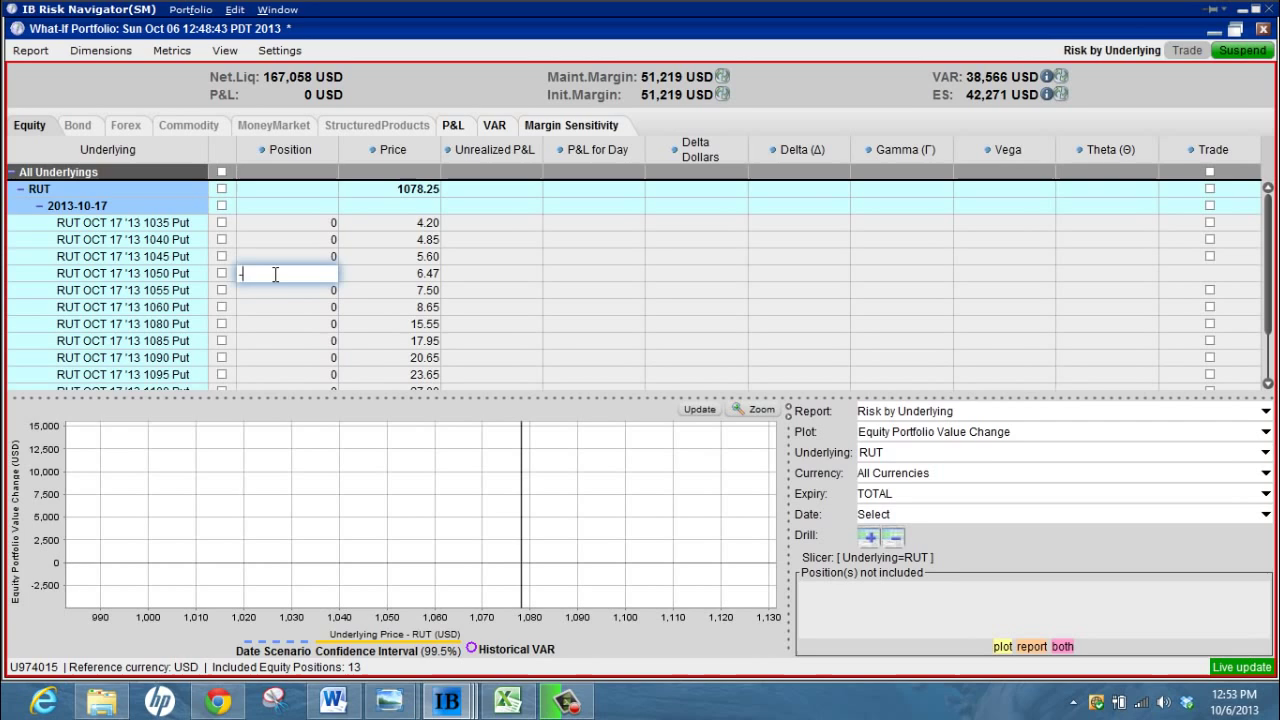
pyautogui.write('5')
pyautogui.press('Return')
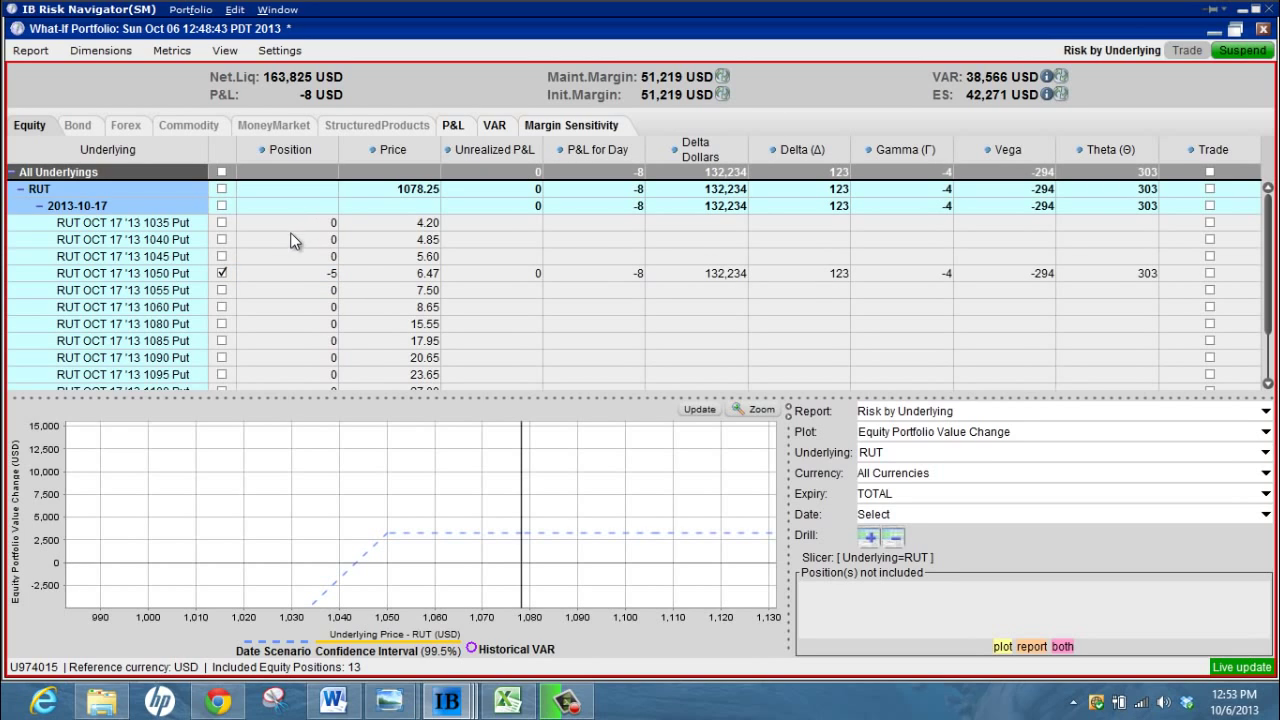
pyautogui.click(291, 238)
pyautogui.write('5')
pyautogui.press('Return')
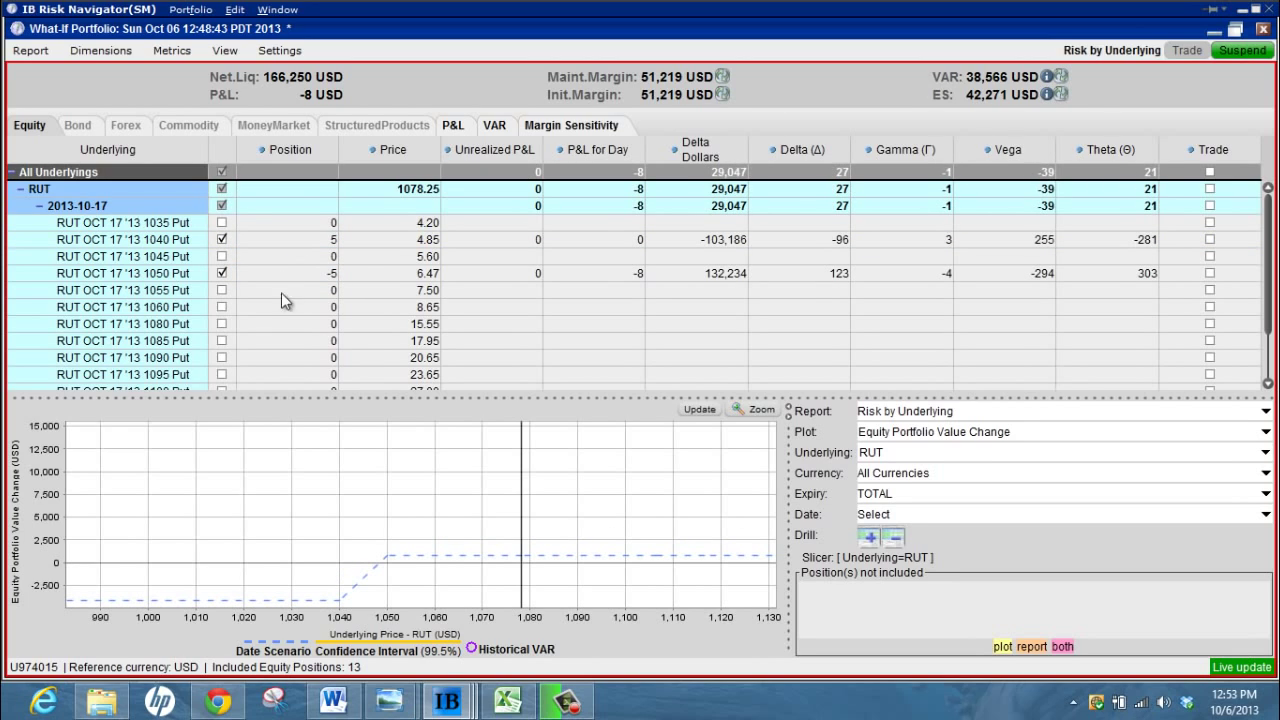
# - Delete the RUT OCT 17 '13 puts with strikes 1080 to 1110 from the portfolio
pyautogui.moveTo(282, 398); pyautogui.dragTo(283, 454)
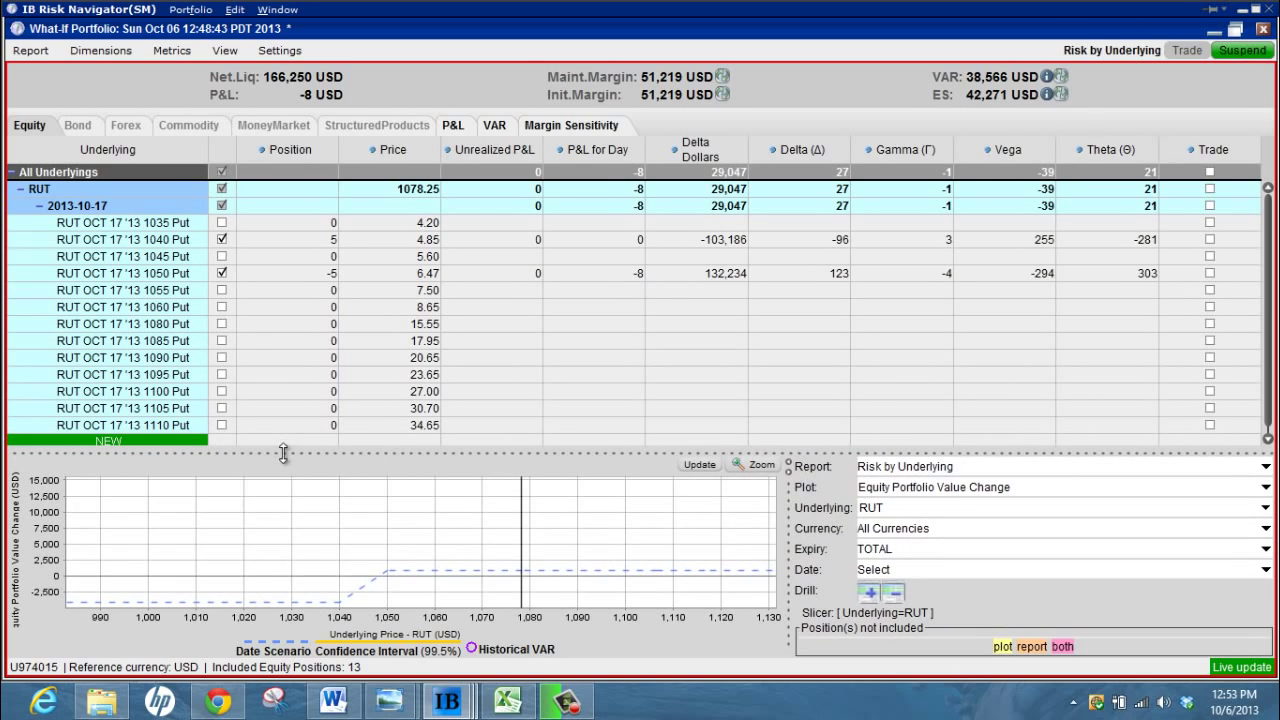
pyautogui.moveTo(176, 326); pyautogui.dragTo(172, 428)
pyautogui.press('Delete')
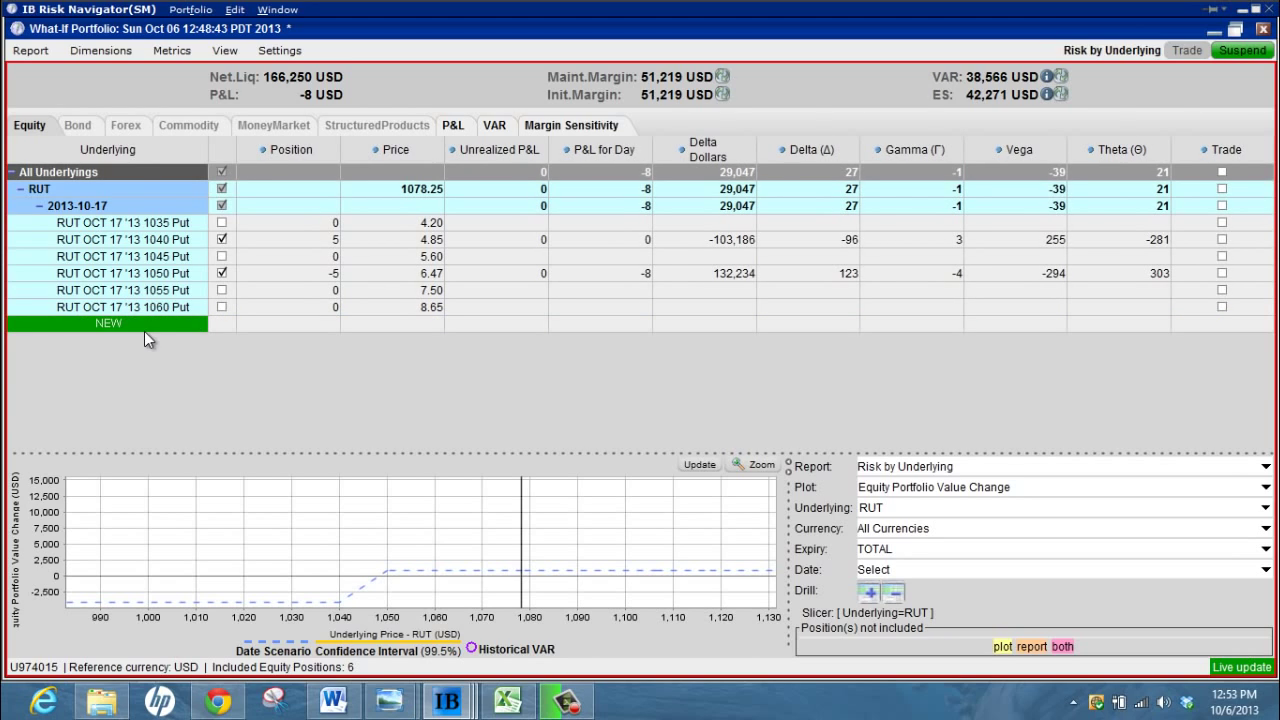
# - Start another new rut position below the puts and bring up its October option contracts
pyautogui.click(141, 324)
pyautogui.write('rut')
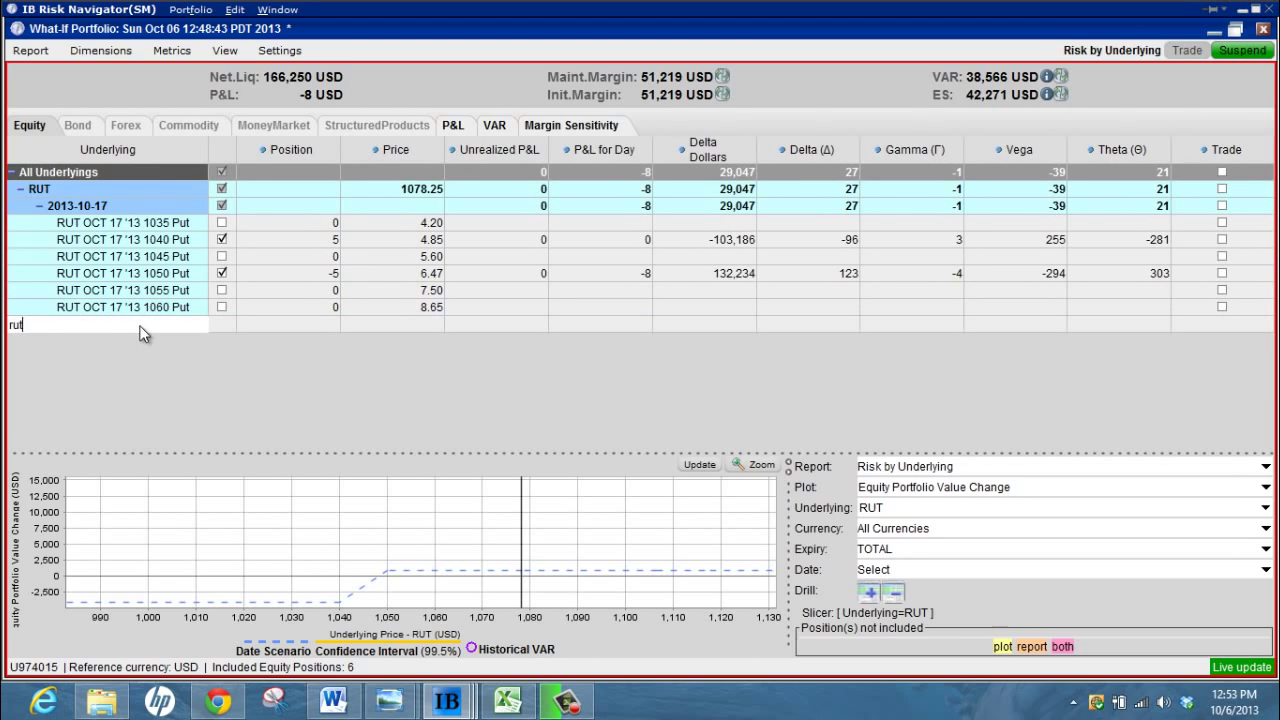
pyautogui.press('Return')
pyautogui.press('Right')
pyautogui.press('Down')
pyautogui.press('Down')
pyautogui.press('Down')
pyautogui.press('Down')
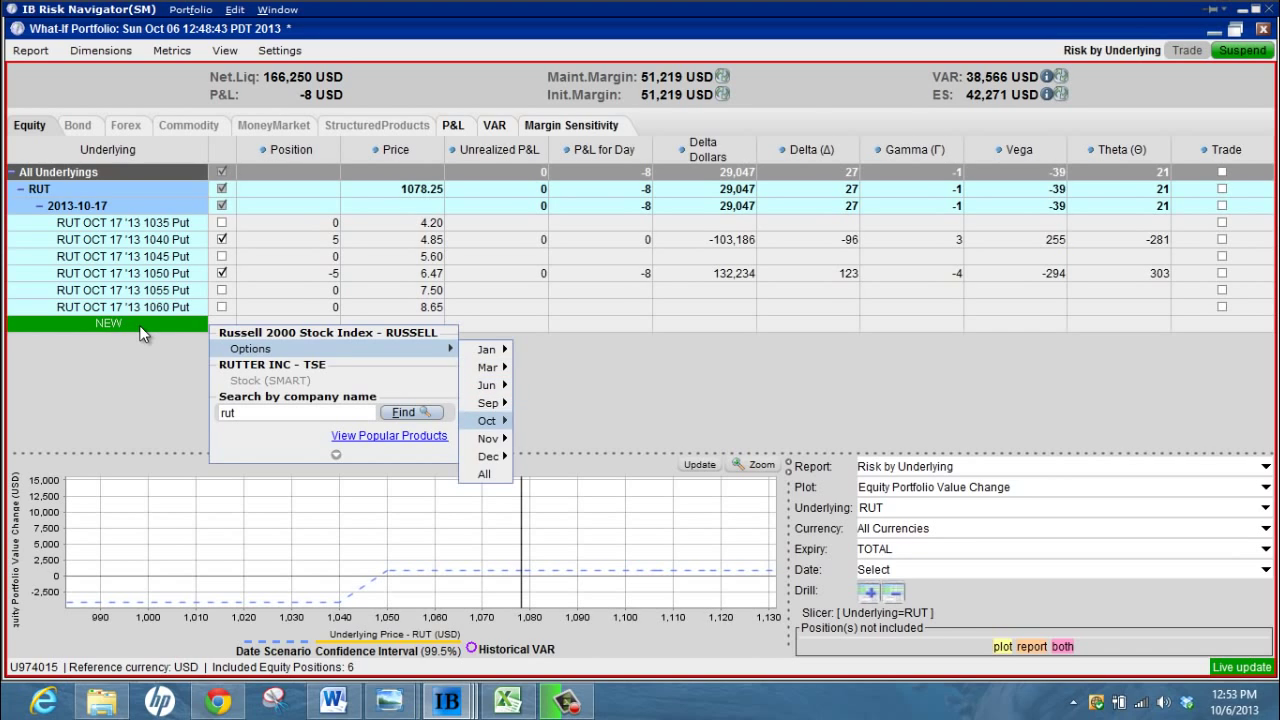
pyautogui.press('Return')
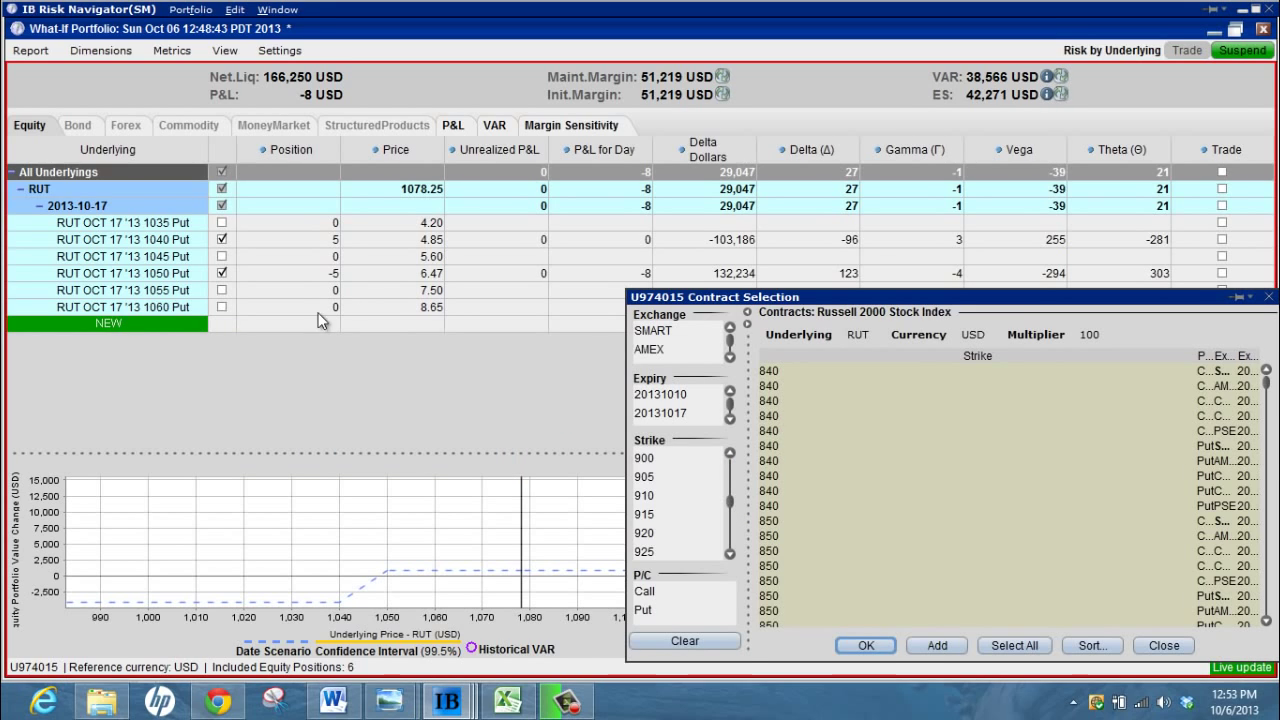
# - Add the SMART RUT calls expiring 20131017 with strikes 1080 to 1115 to the portfolio
pyautogui.click(650, 331)
pyautogui.click(681, 415)
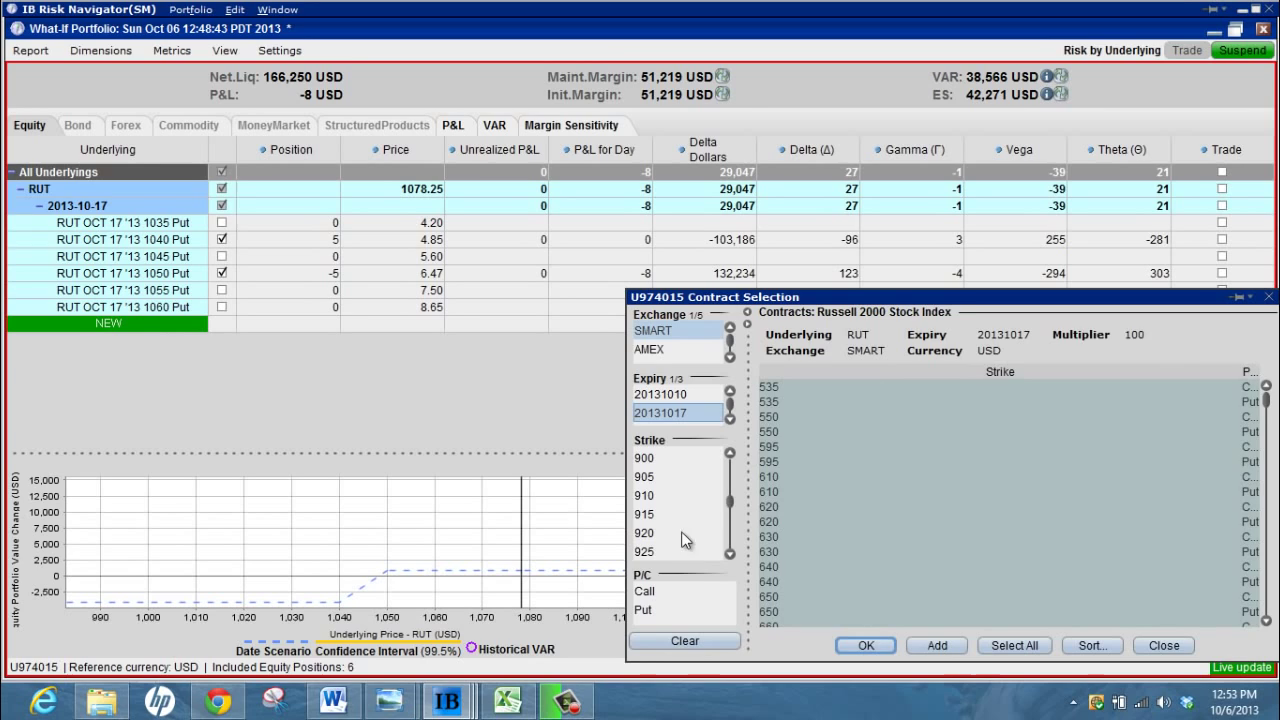
pyautogui.click(683, 592)
pyautogui.click(729, 553)
pyautogui.moveTo(726, 555); pyautogui.dragTo(726, 555)
pyautogui.click(678, 527)
pyautogui.hotkey('shift', 'Down')
pyautogui.hotkey('shift', 'Down')
pyautogui.hotkey('shift', 'Down')
pyautogui.hotkey('shift', 'Down')
pyautogui.hotkey('shift', 'Down')
pyautogui.hotkey('shift', 'Down')
pyautogui.hotkey('shift', 'Down')
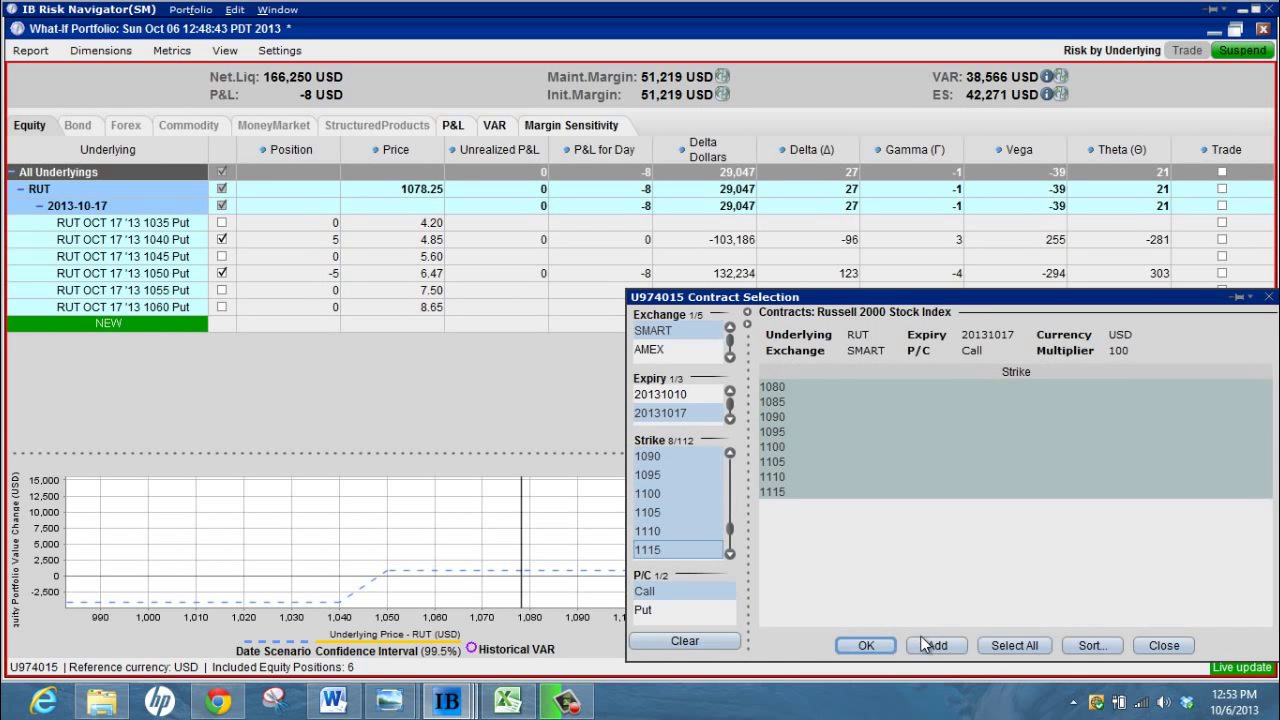
pyautogui.click(866, 645)
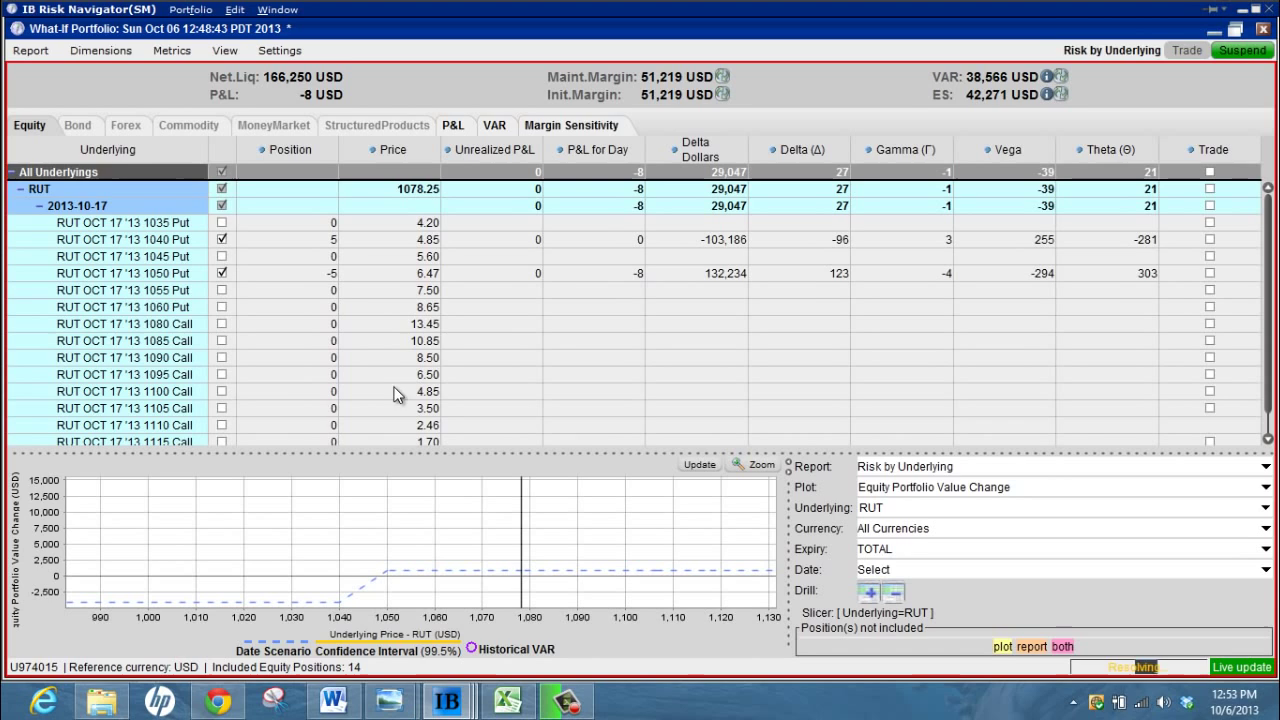
# - Set the RUT OCT 17 '13 1110 Call position to -5
pyautogui.doubleClick(287, 425)
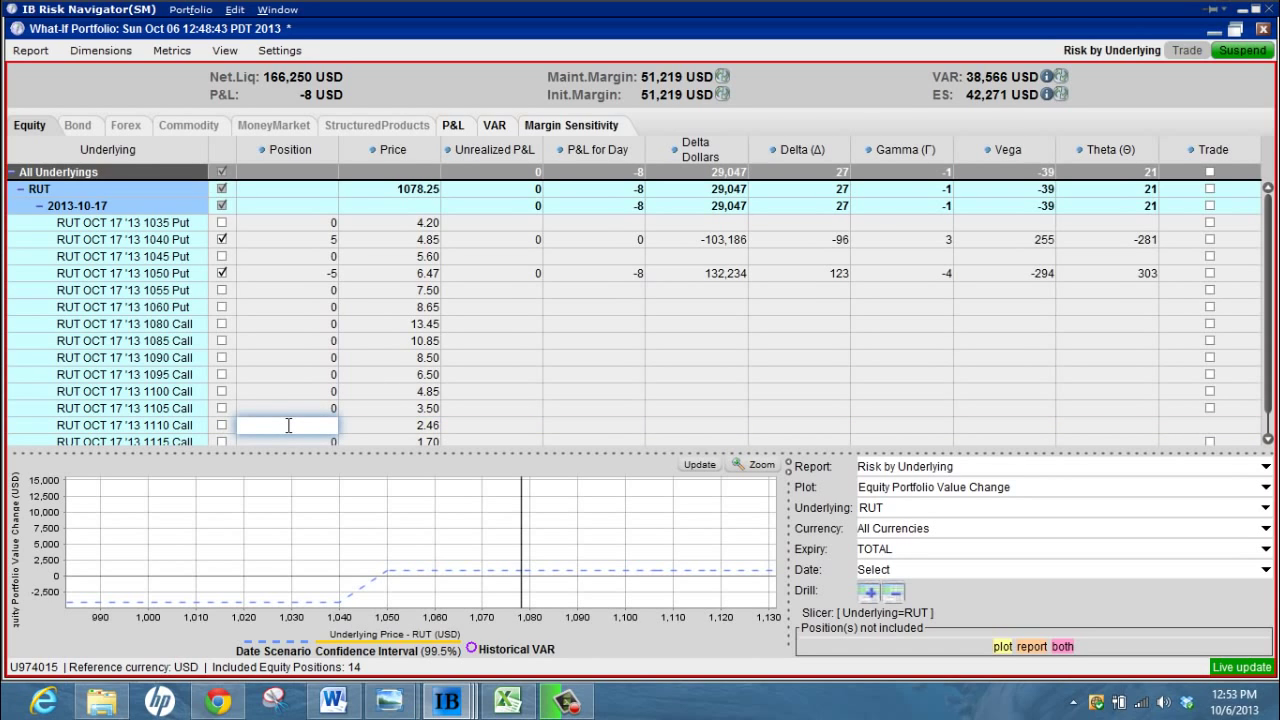
pyautogui.write('-5')
pyautogui.press('Return')
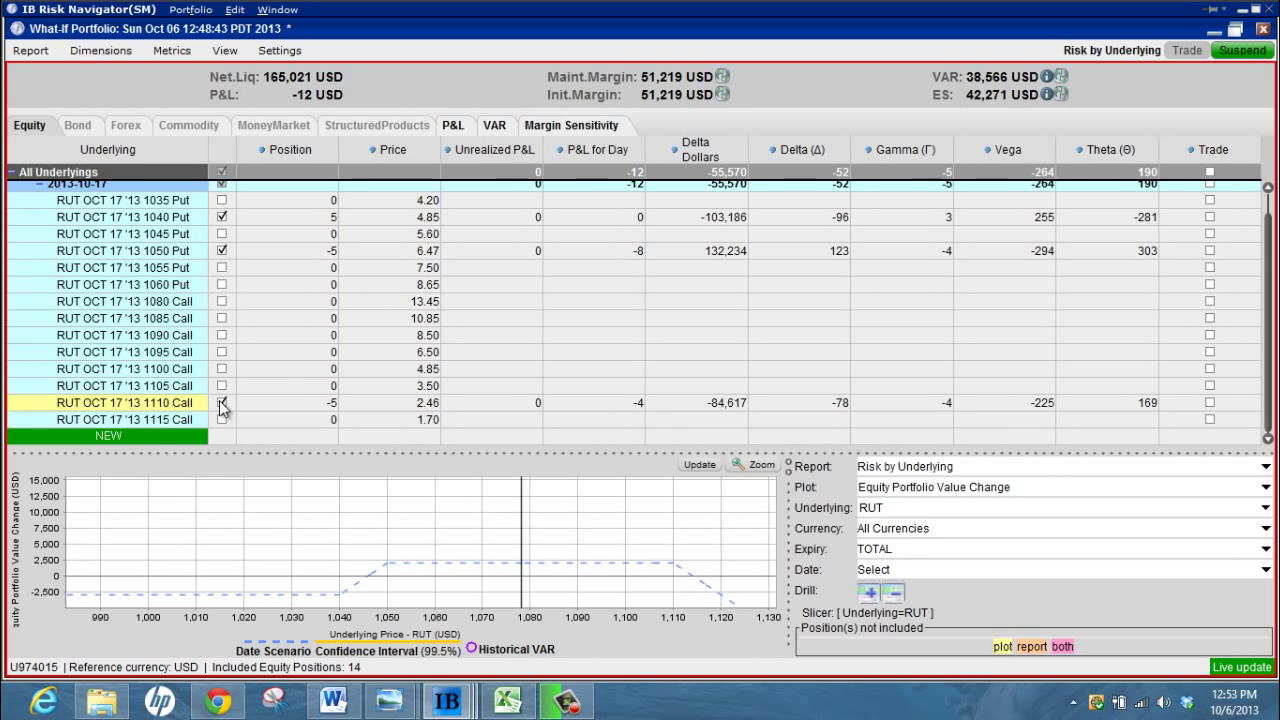
# - Set the RUT OCT 17 '13 1100 Call position to -5 and the 1110 Call position to 5
pyautogui.doubleClick(270, 371)
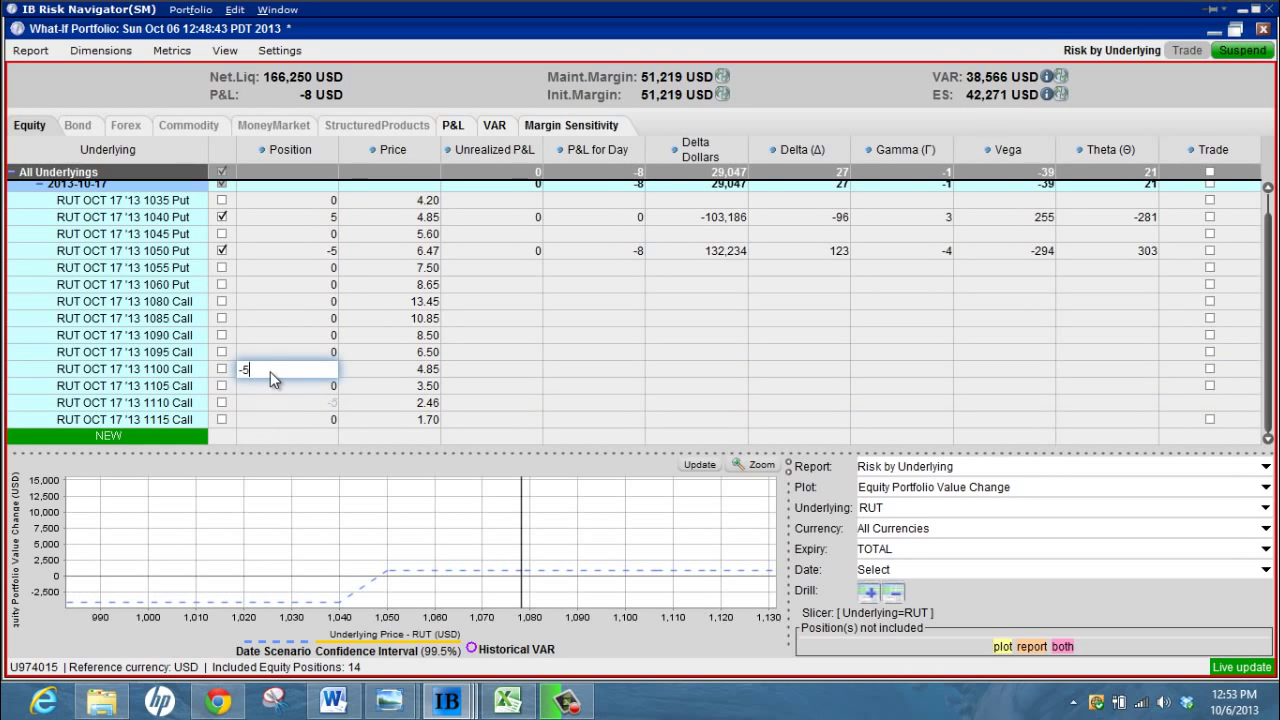
pyautogui.write('-5')
pyautogui.press('Return')
pyautogui.doubleClick(276, 404)
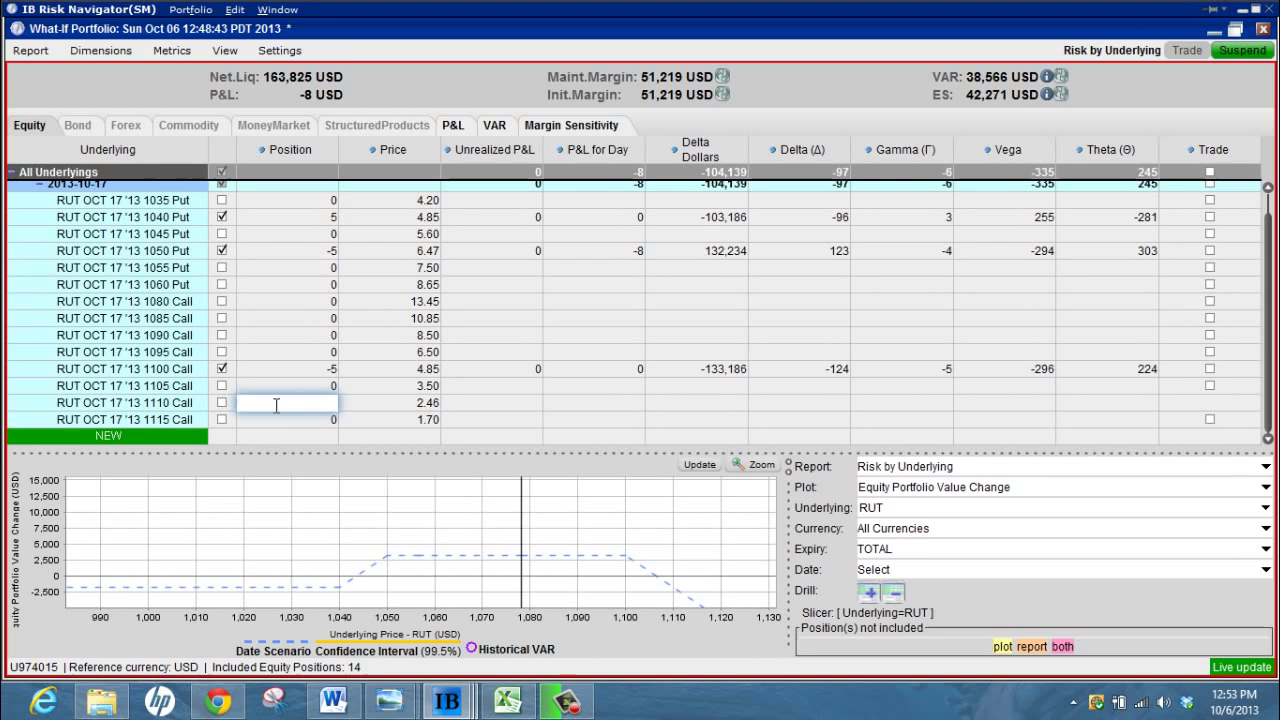
pyautogui.write('5')
pyautogui.press('Return')
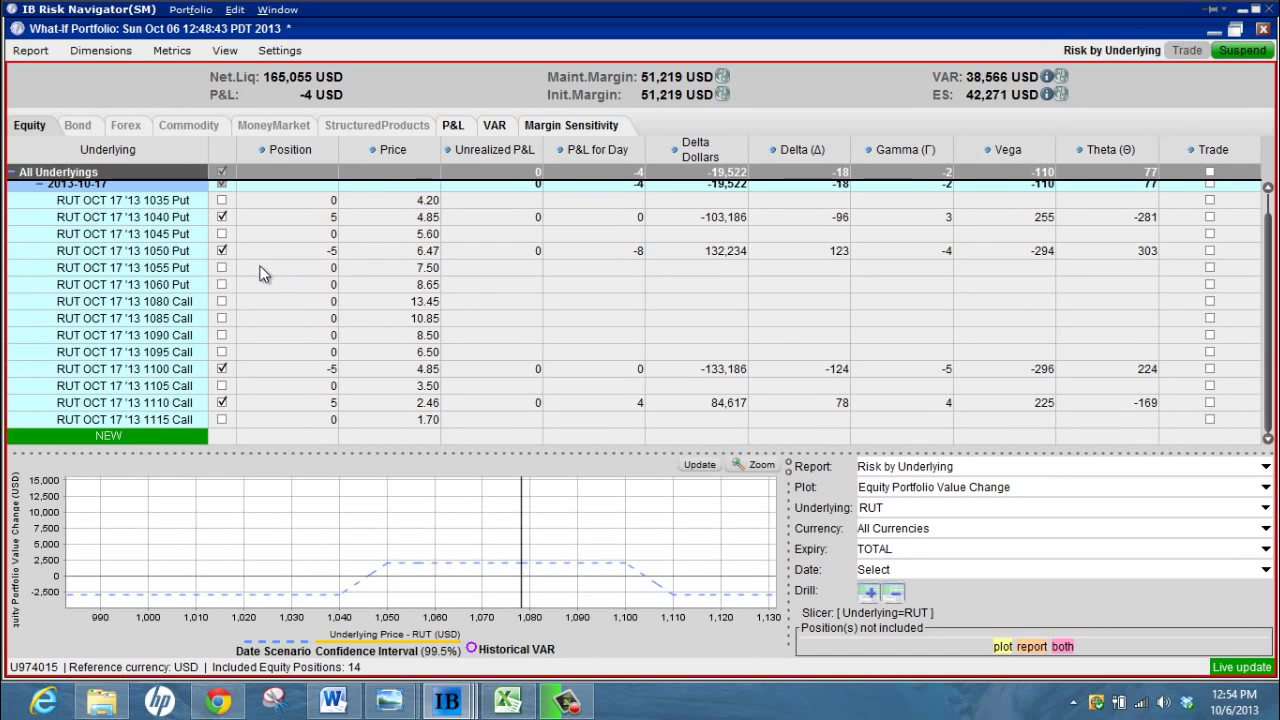
# - Exclude the RUT OCT 17 '13 1050 Put and set the 1055 Put position to -5
pyautogui.click(221, 256)
pyautogui.click(221, 252)
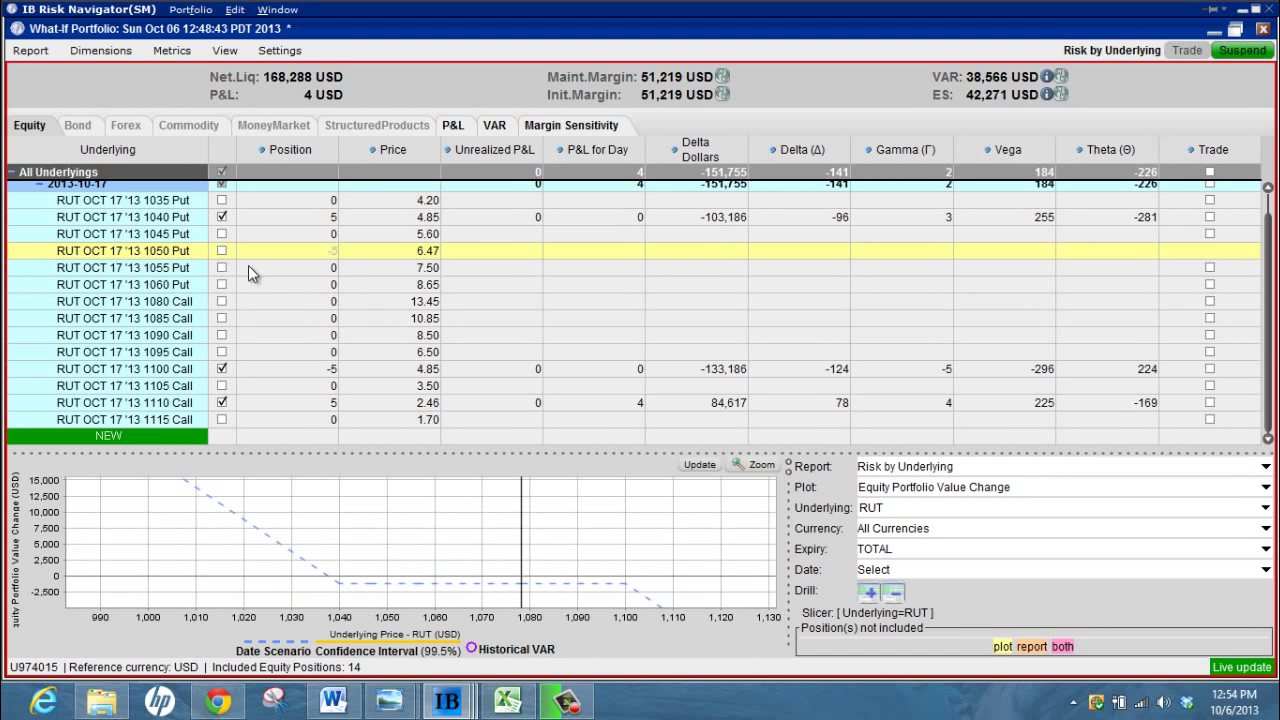
pyautogui.click(250, 267)
pyautogui.write('-5')
pyautogui.press('Return')
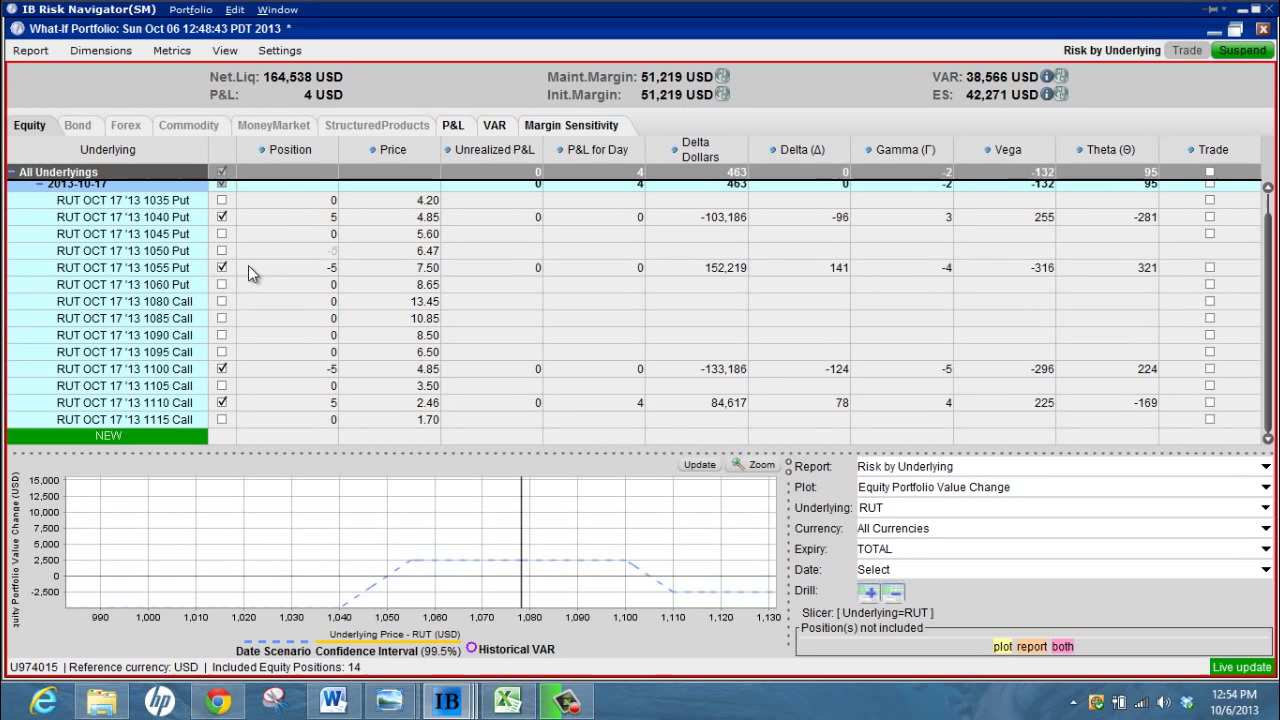
# - Set the RUT OCT 17 '13 1045 Put position to 5 and exclude the 1040 Put
pyautogui.click(273, 234)
pyautogui.write('5')
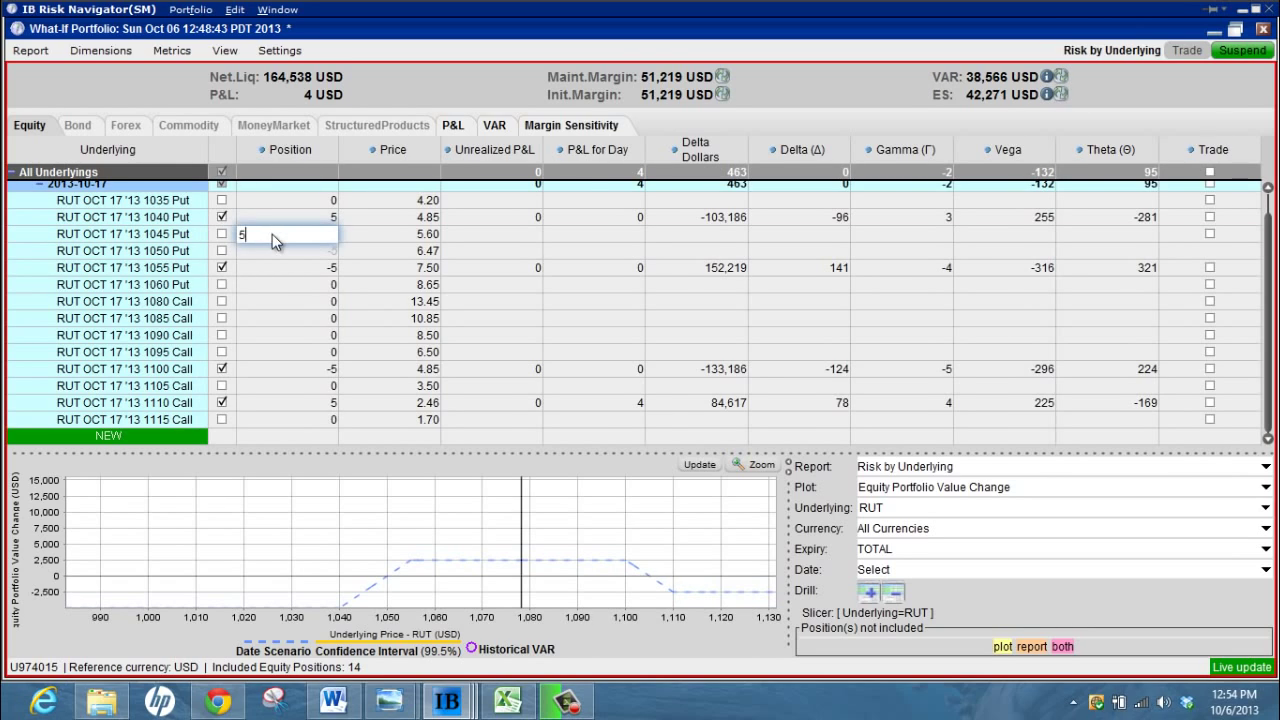
pyautogui.press('Return')
pyautogui.click(222, 217)
pyautogui.click(222, 217)
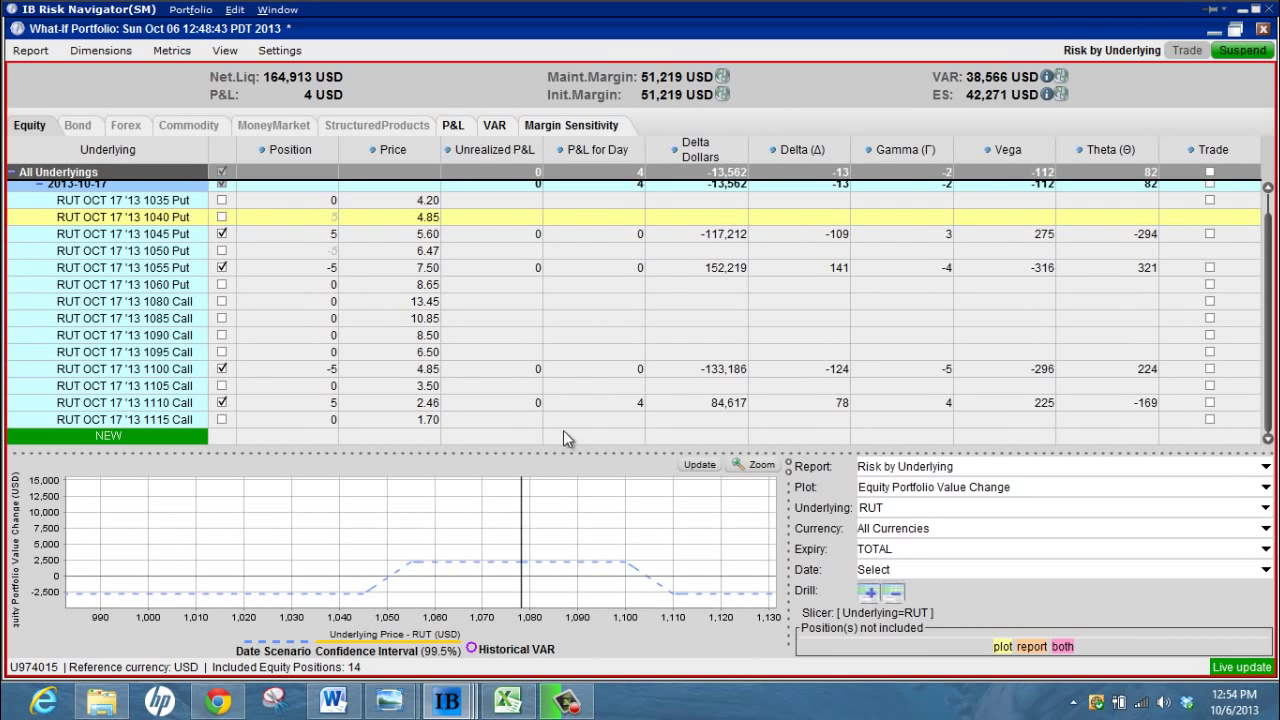
# - Enlarge the portfolio value plot and zoom it to RUT prices from about 1,045 to 1,115
pyautogui.moveTo(558, 453); pyautogui.dragTo(555, 253)
pyautogui.moveTo(343, 474); pyautogui.dragTo(711, 593)
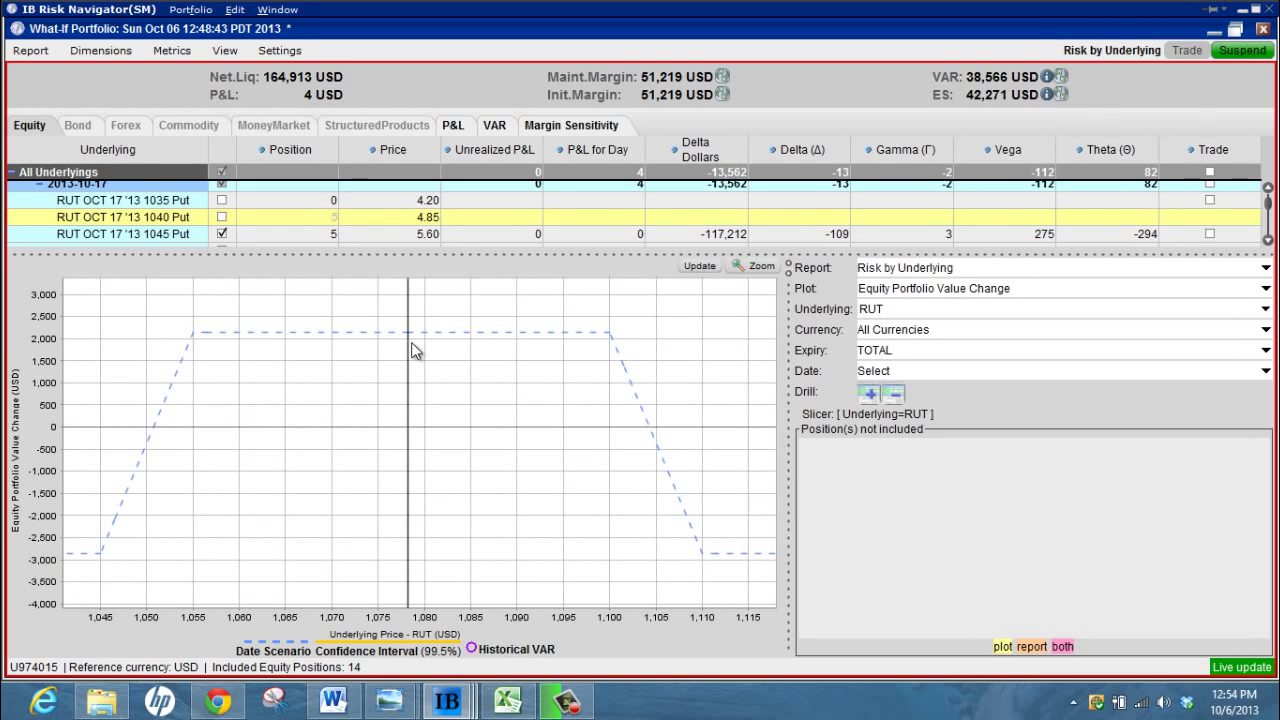
# - Plot All Underlyings and zoom in on underlying price changes from about -6 to 7 percent
pyautogui.click(878, 310)
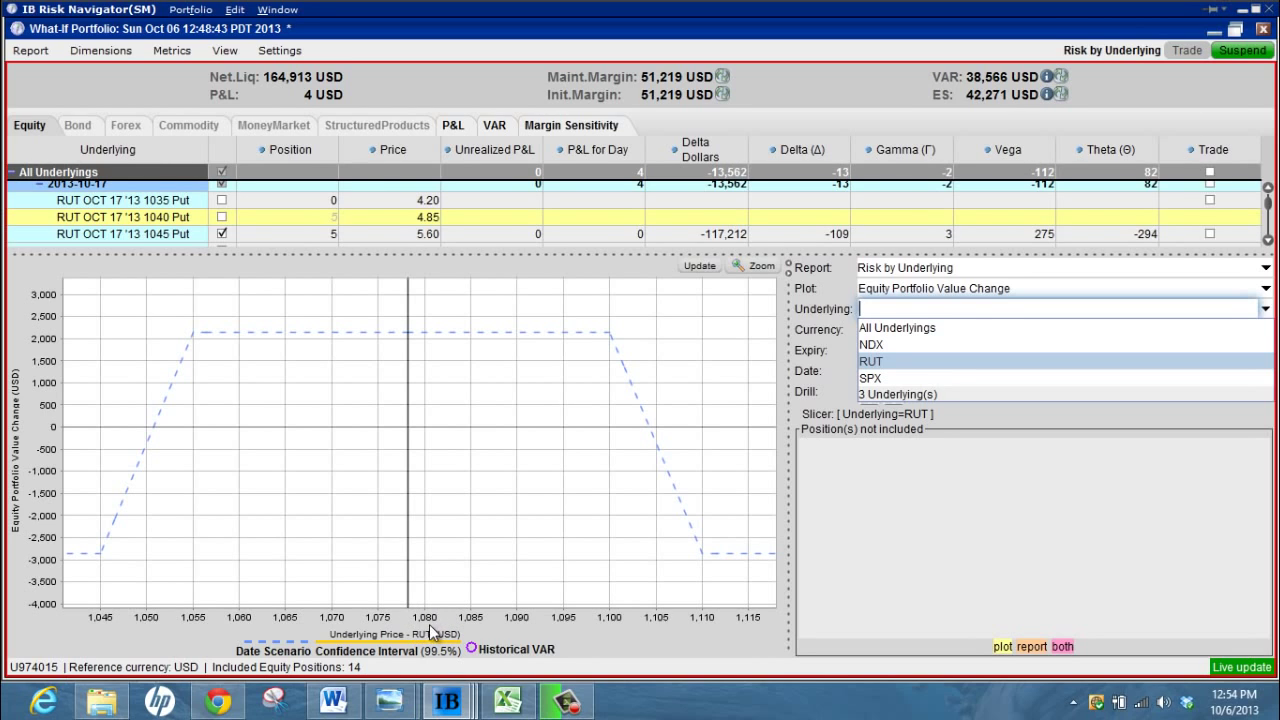
pyautogui.click(918, 330)
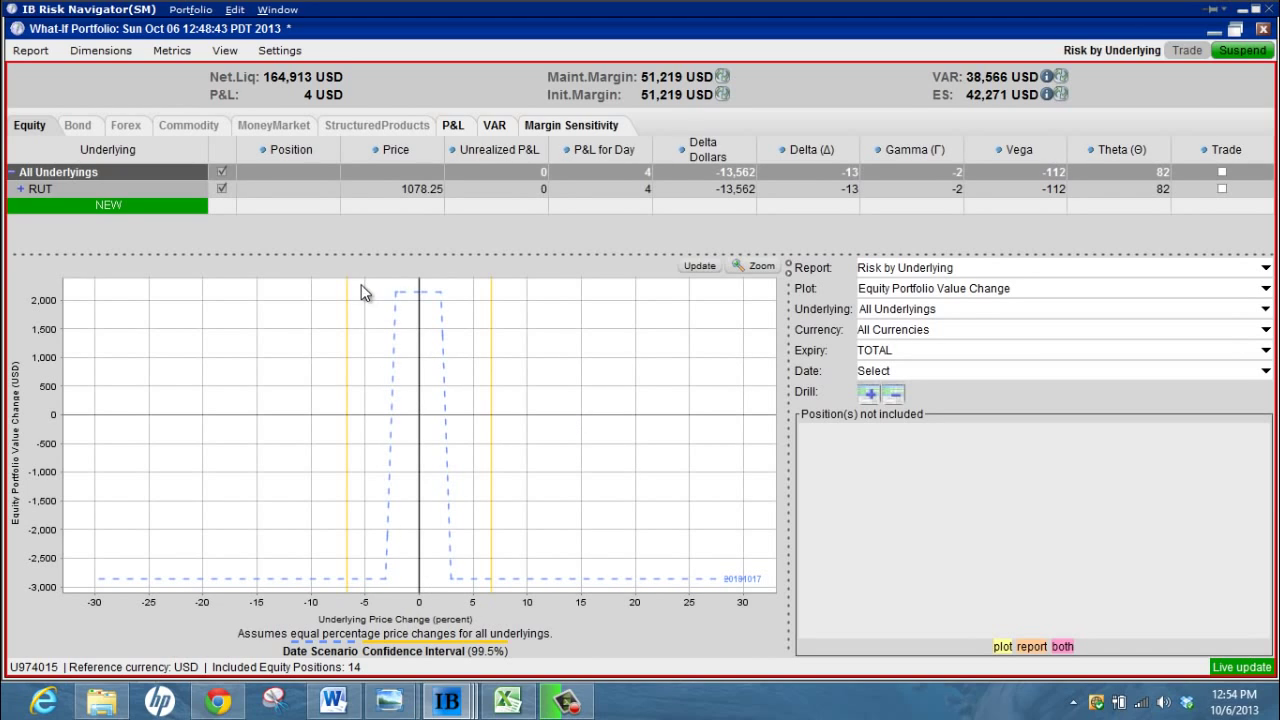
pyautogui.moveTo(355, 280); pyautogui.dragTo(498, 628)
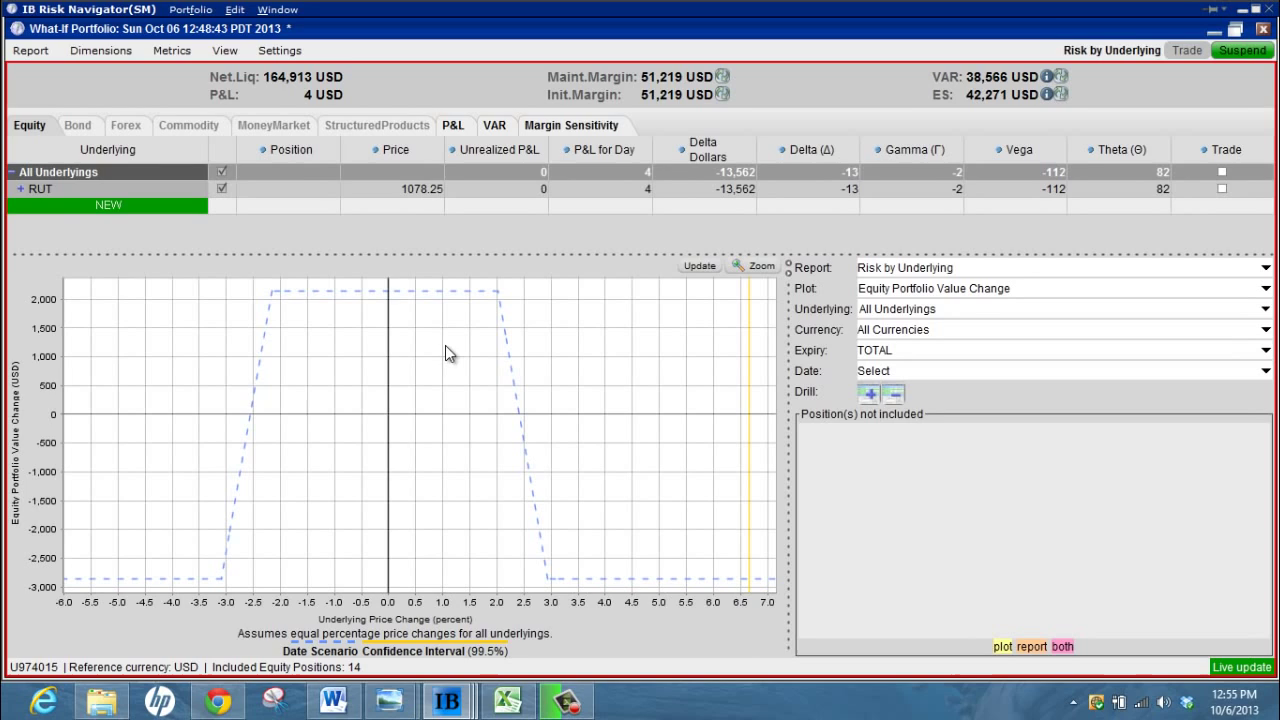
# - Show the custom scenario alongside the market scenario
pyautogui.click(226, 55)
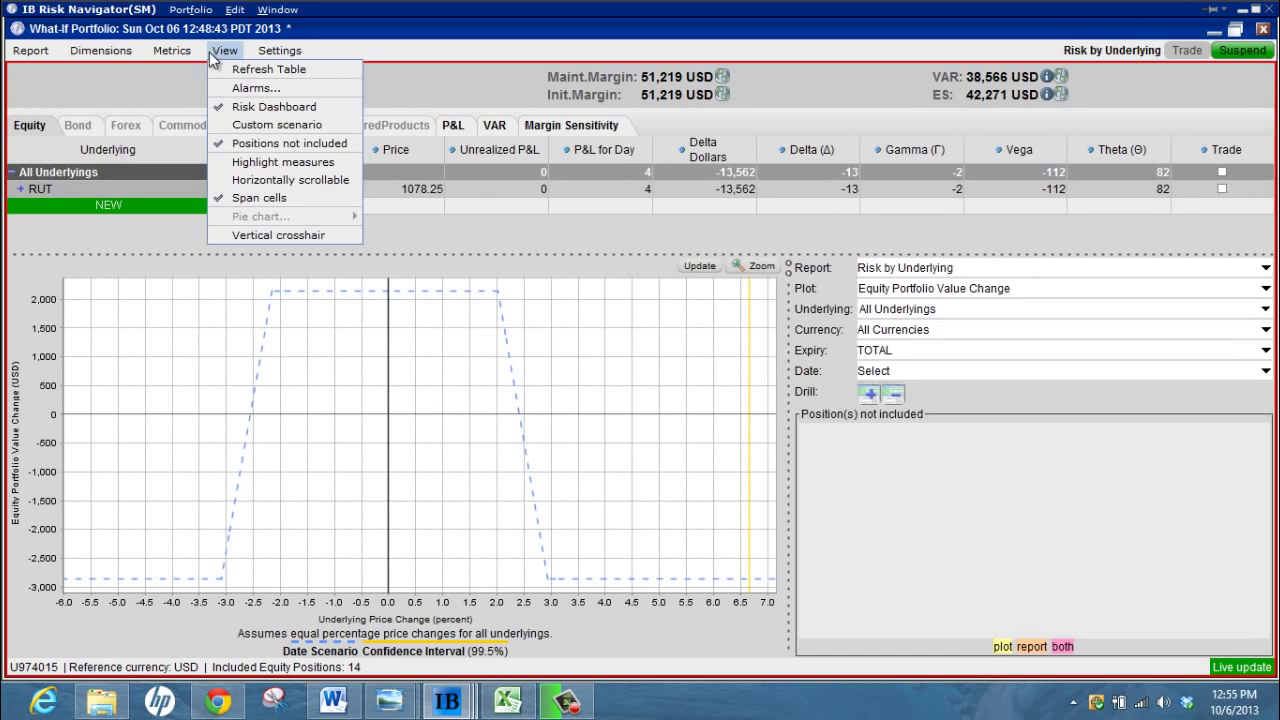
pyautogui.click(260, 131)
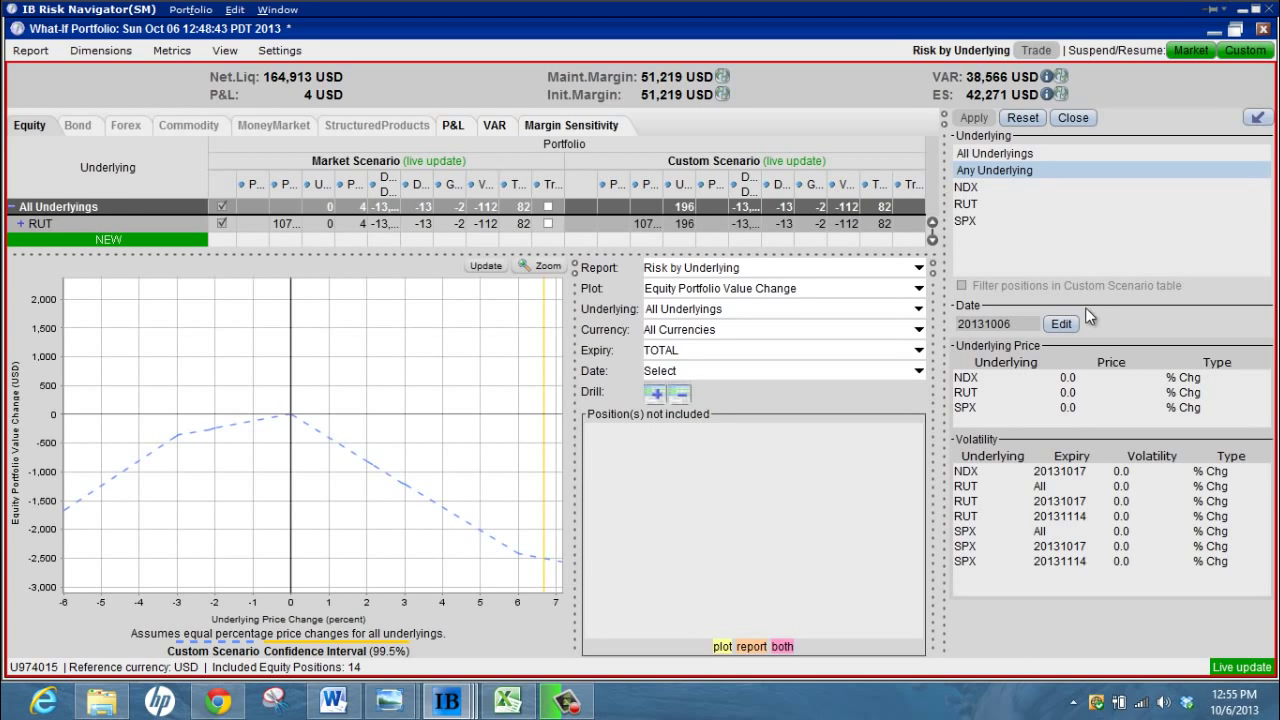
pyautogui.click(1067, 397)
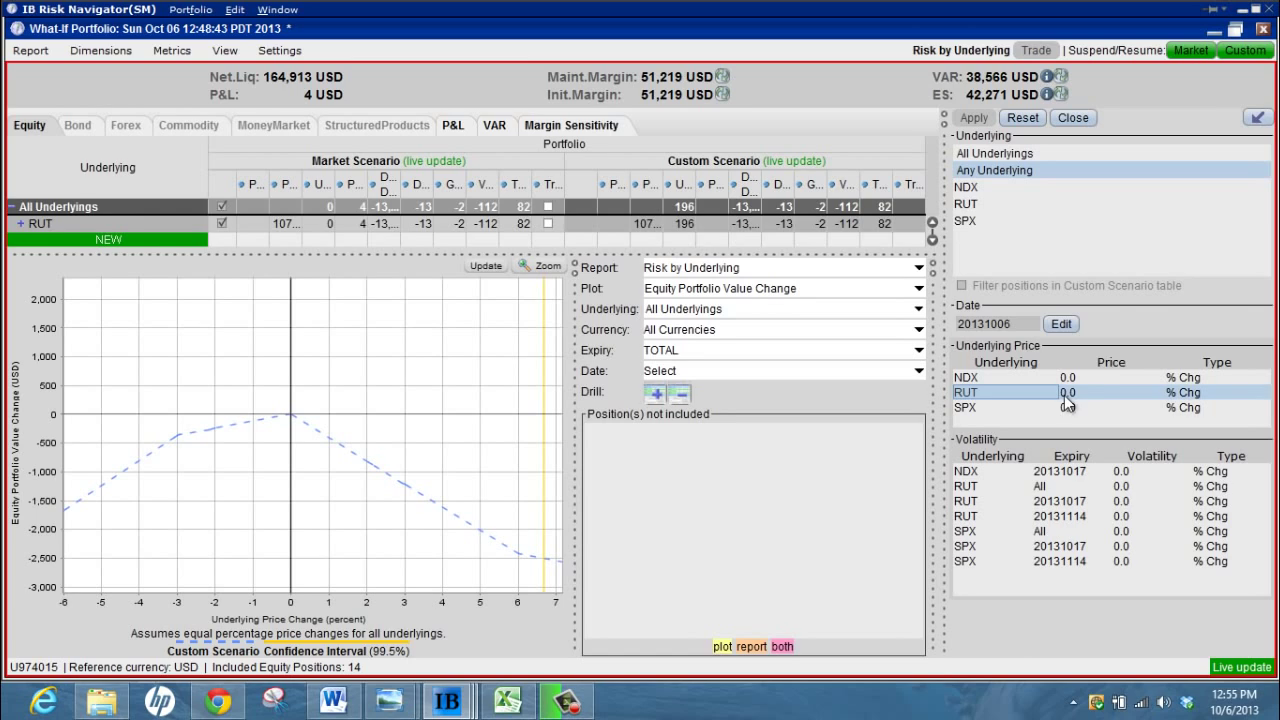
pyautogui.click(1078, 393)
pyautogui.press('BackSpace')
pyautogui.press('BackSpace')
pyautogui.press('BackSpace')
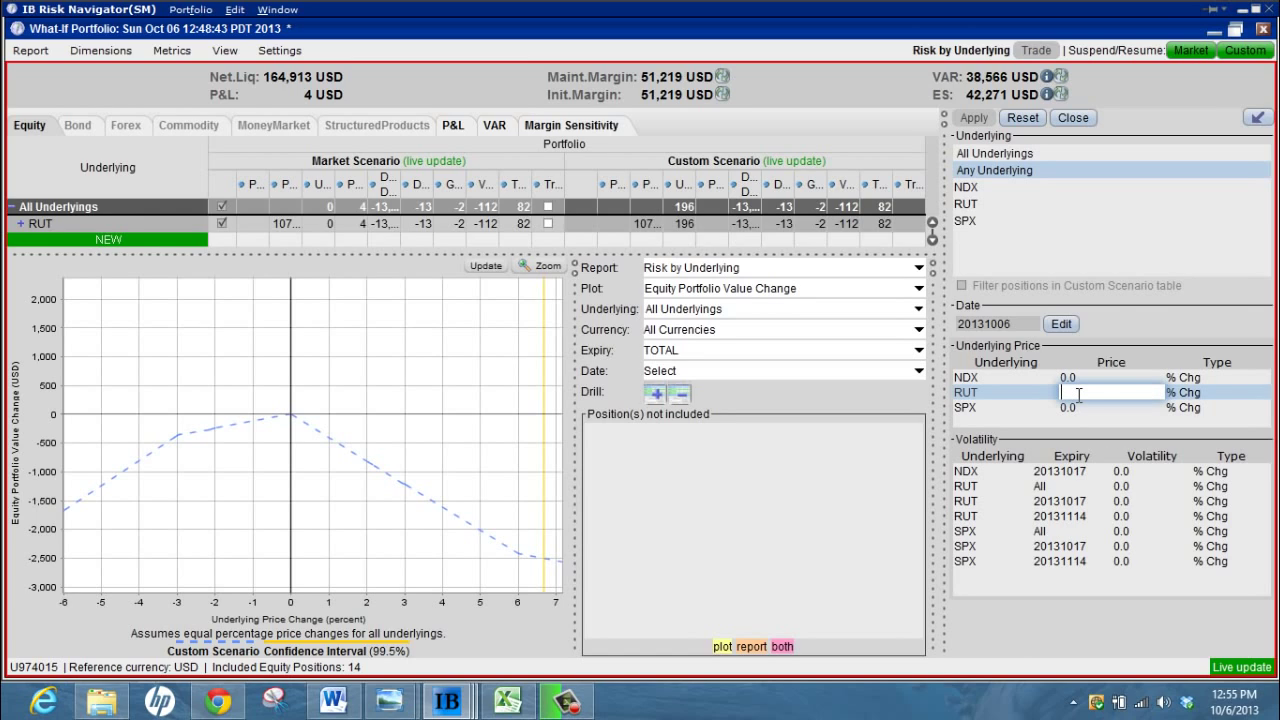
pyautogui.press('Return')
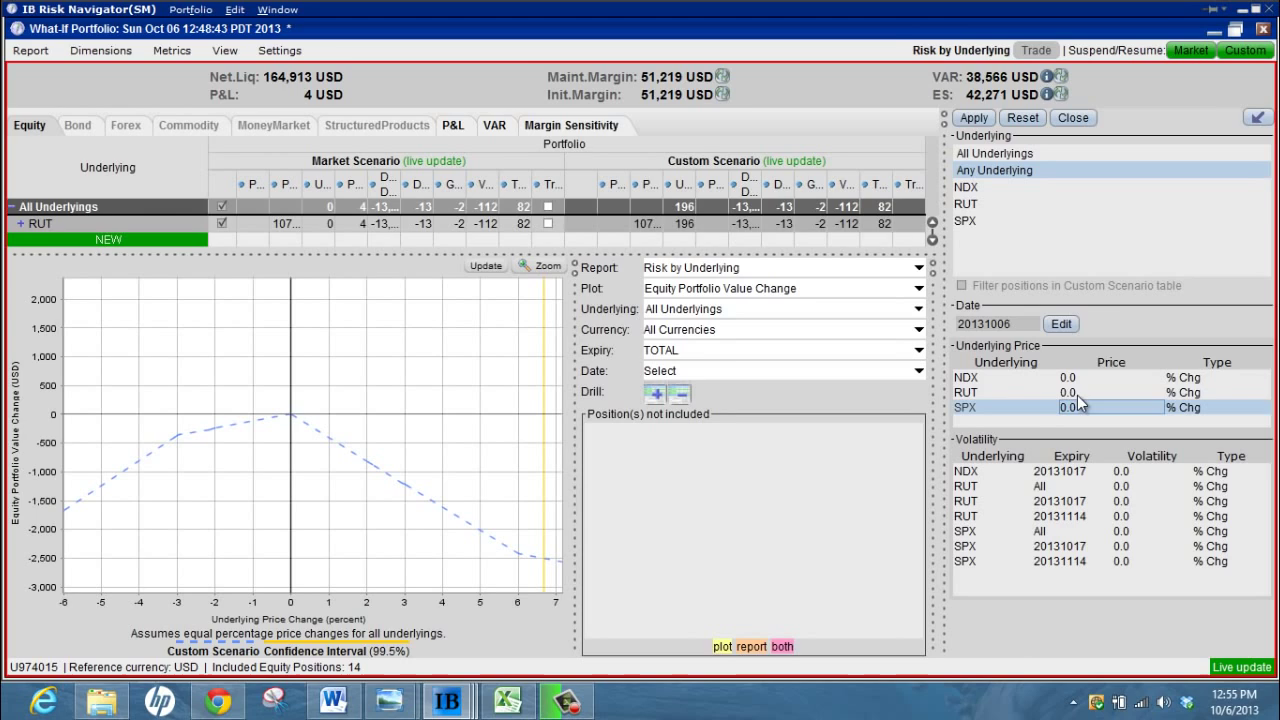
# - Set the RUT underlying price change in the custom scenario to -3 %
pyautogui.click(1080, 393)
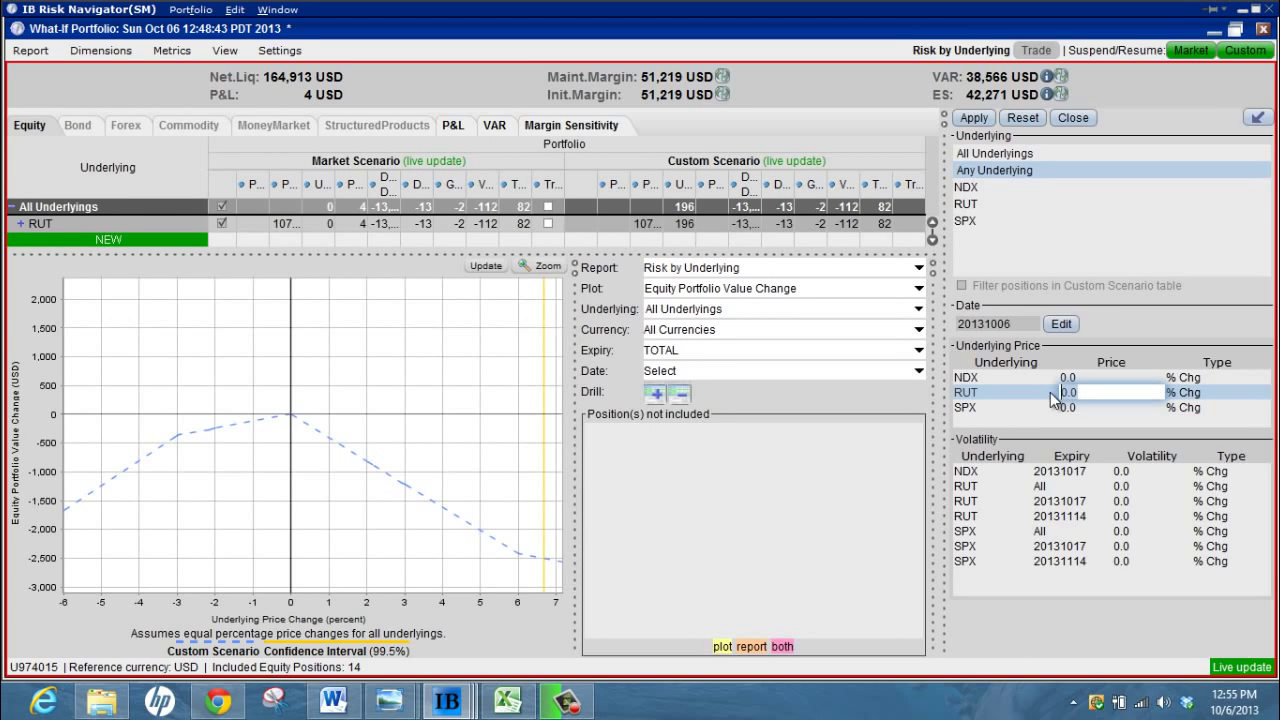
pyautogui.write('-3')
pyautogui.press('Return')
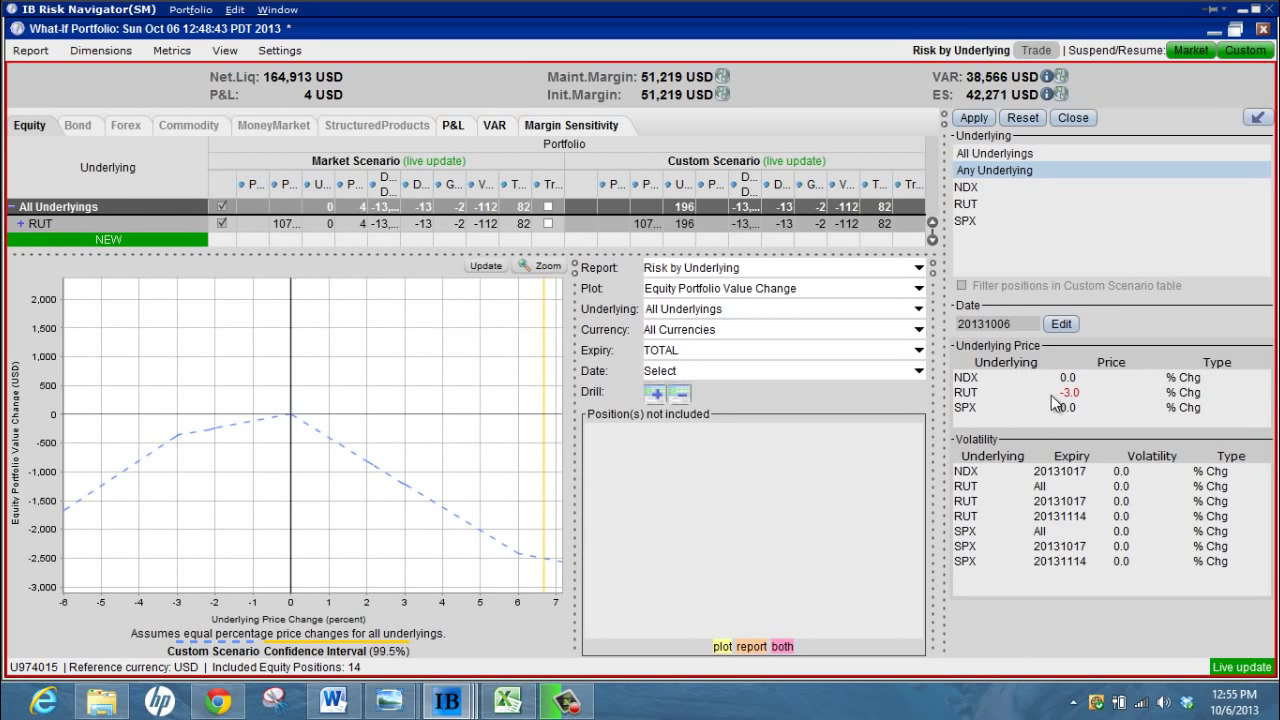
# - Set the RUT volatility change for all expiries to 5 % and apply the custom scenario
pyautogui.click(1116, 487)
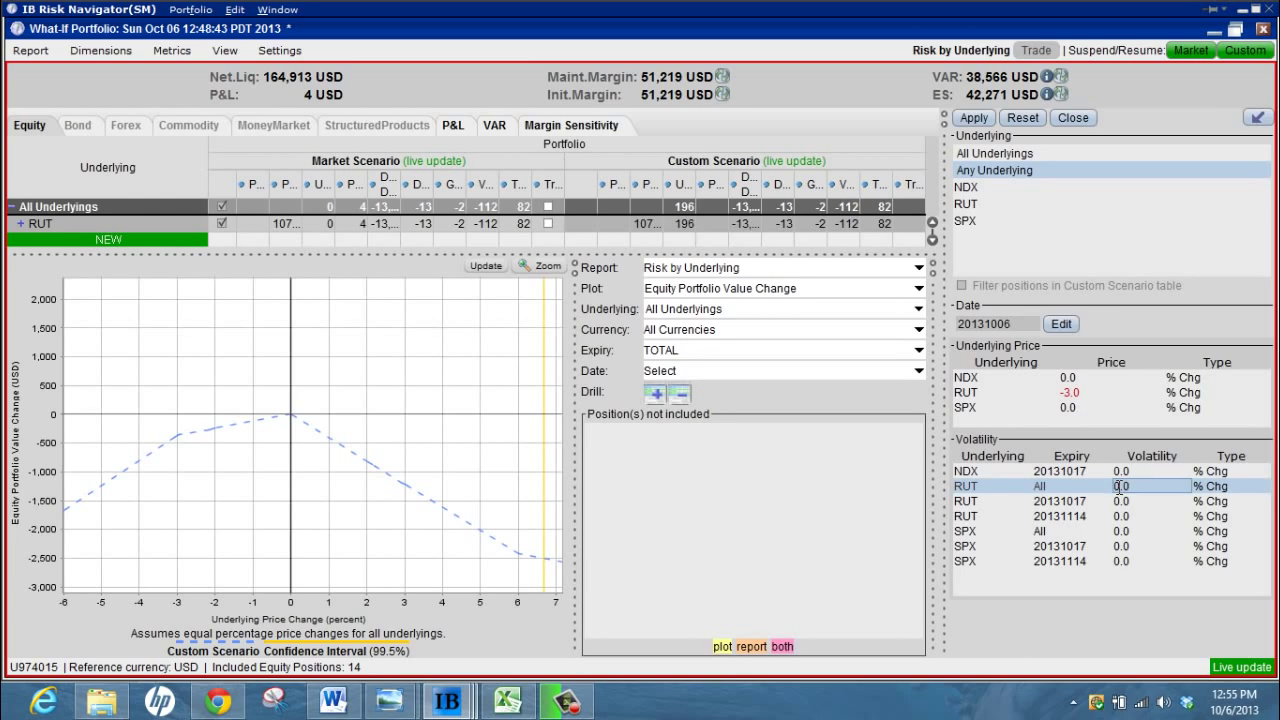
pyautogui.write('5')
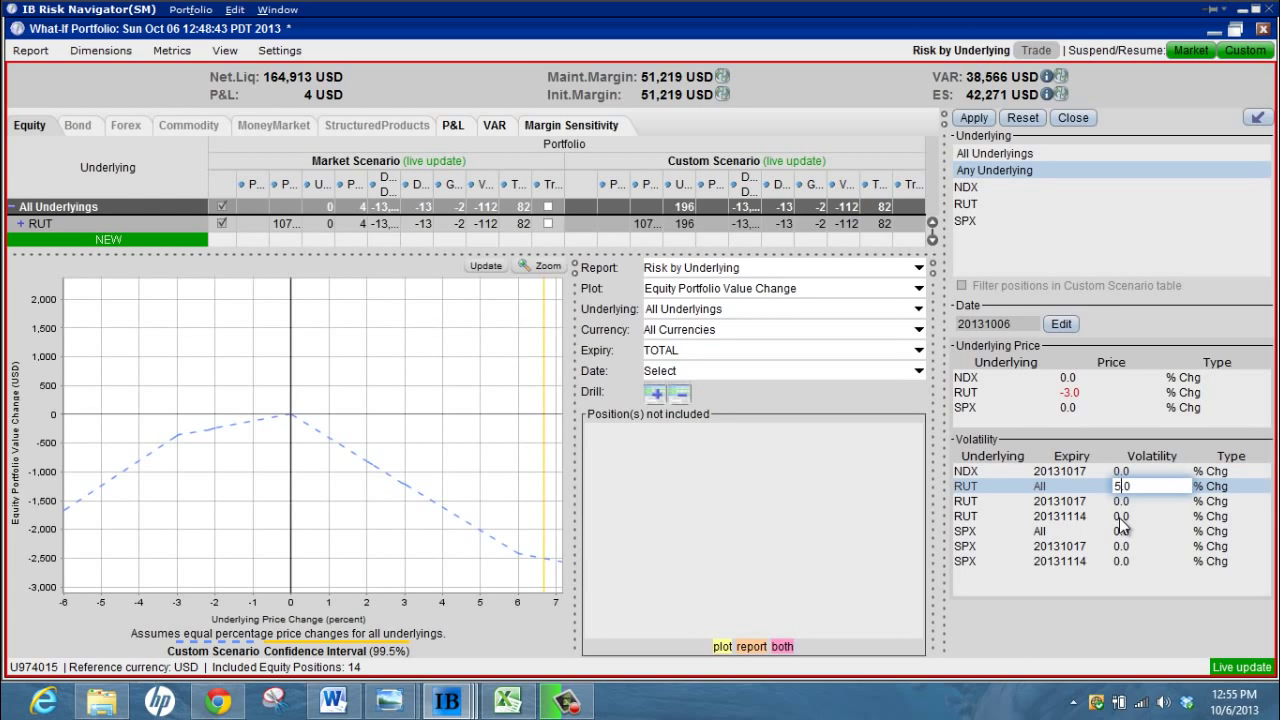
pyautogui.press('Return')
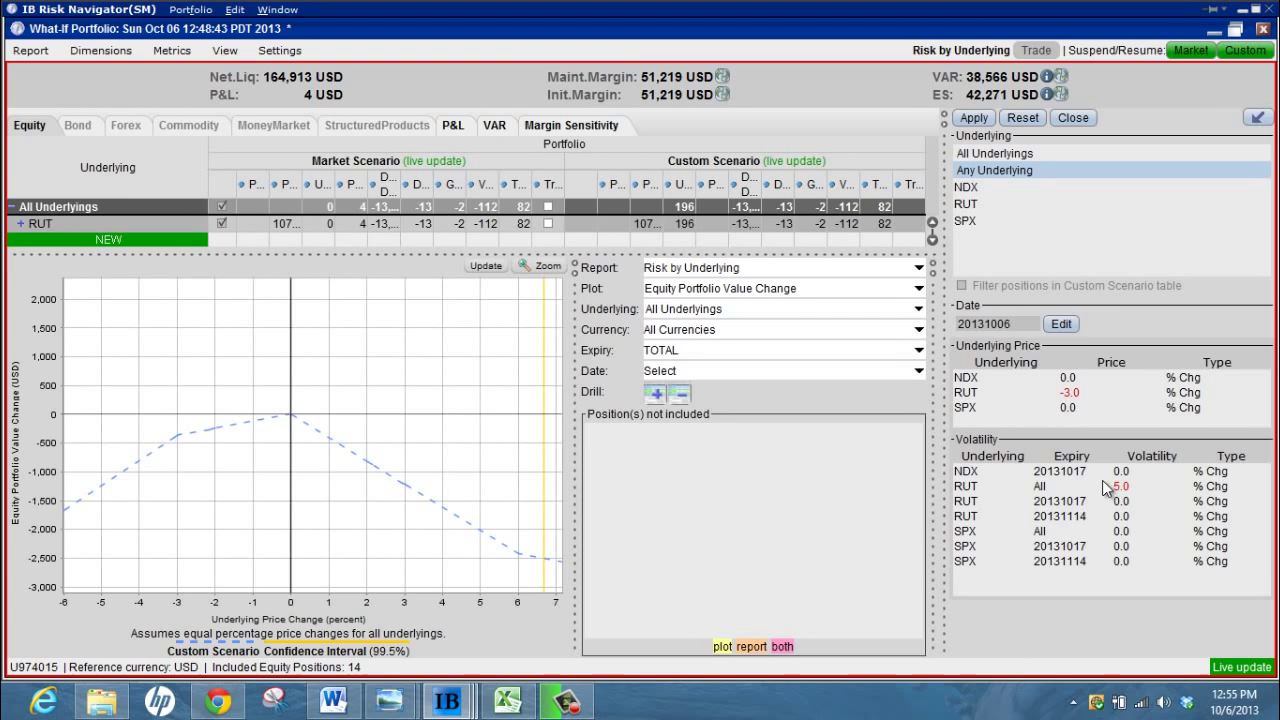
pyautogui.click(975, 118)
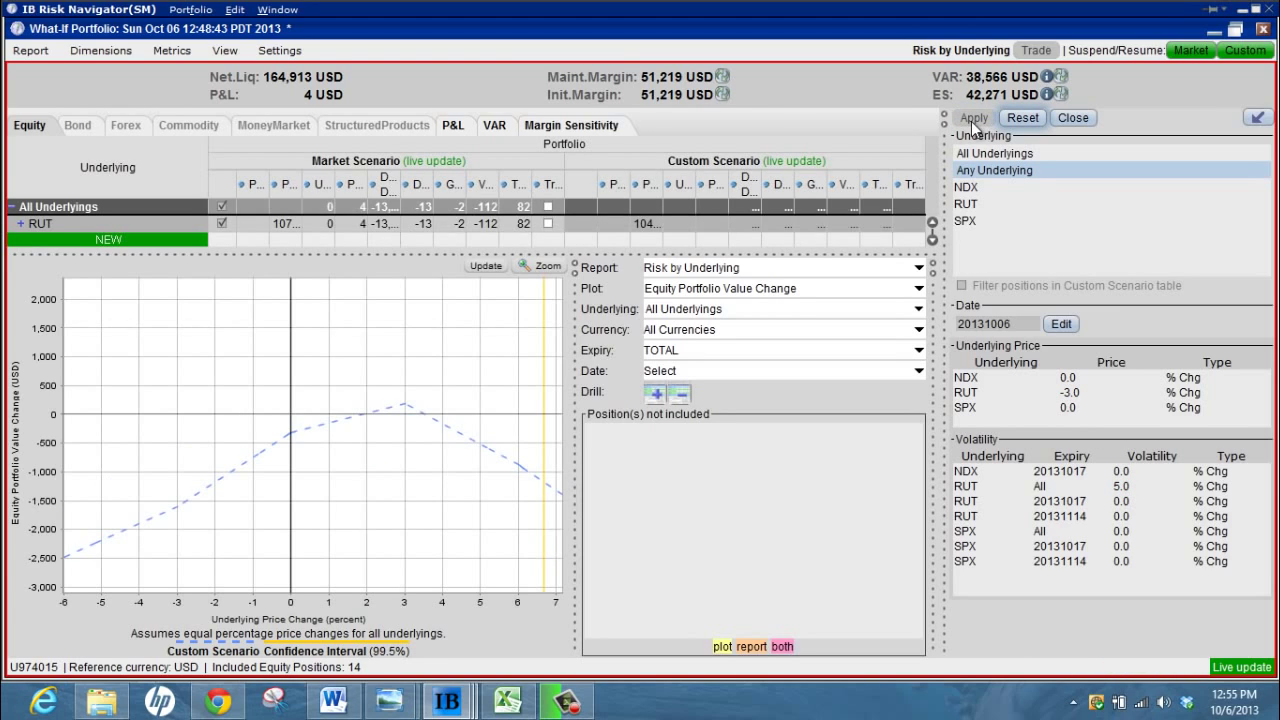
# - Collapse the scenario settings pane and remove the Price, Trade and Position size columns from the report
pyautogui.click(944, 124)
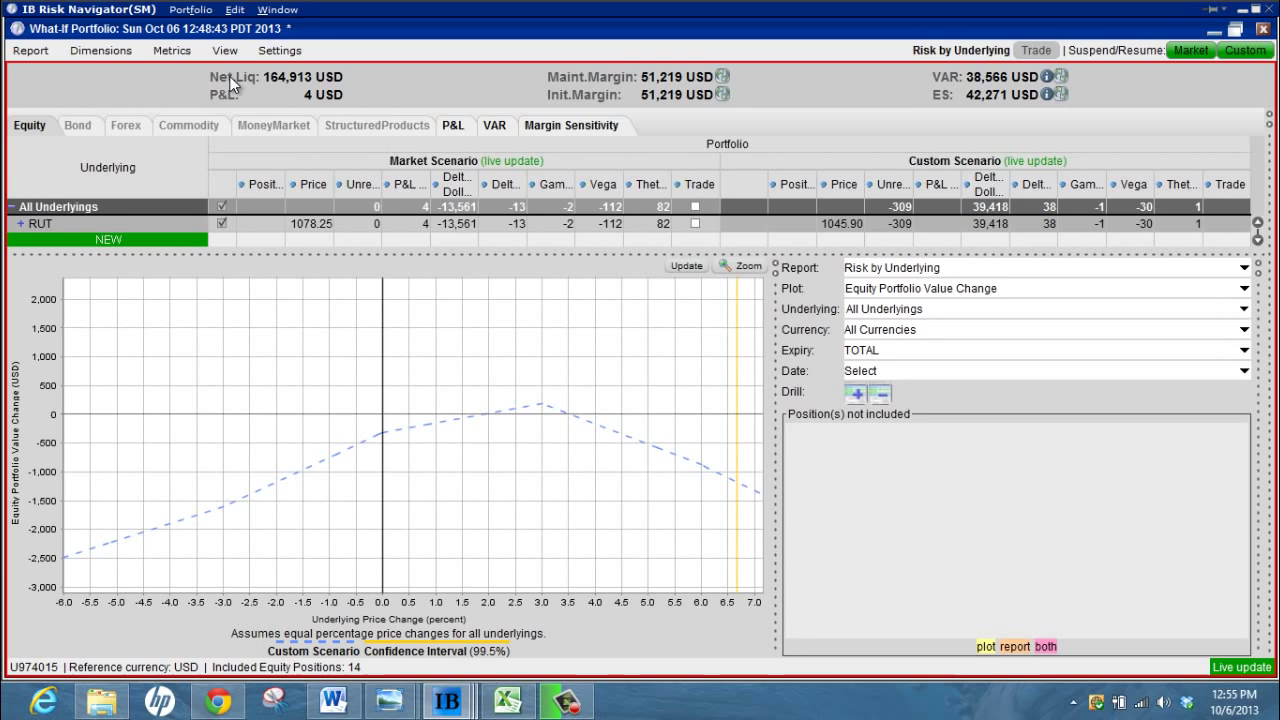
pyautogui.click(172, 50)
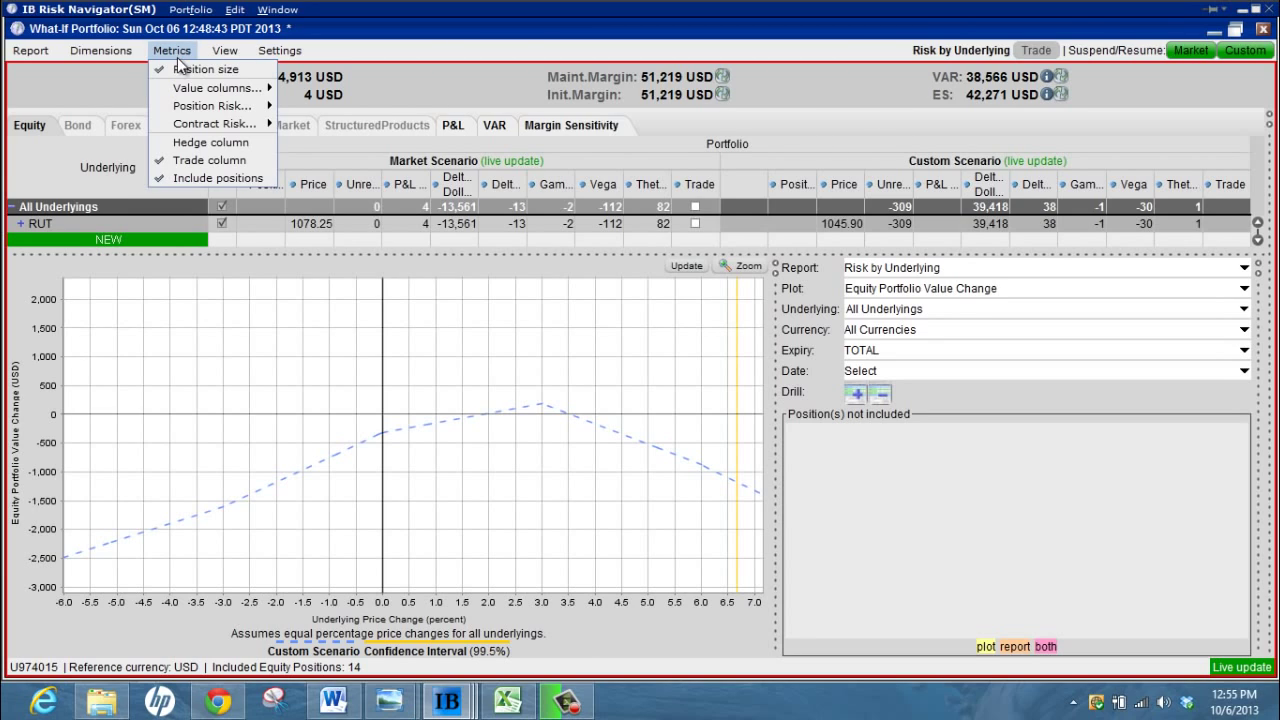
pyautogui.moveTo(194, 88)
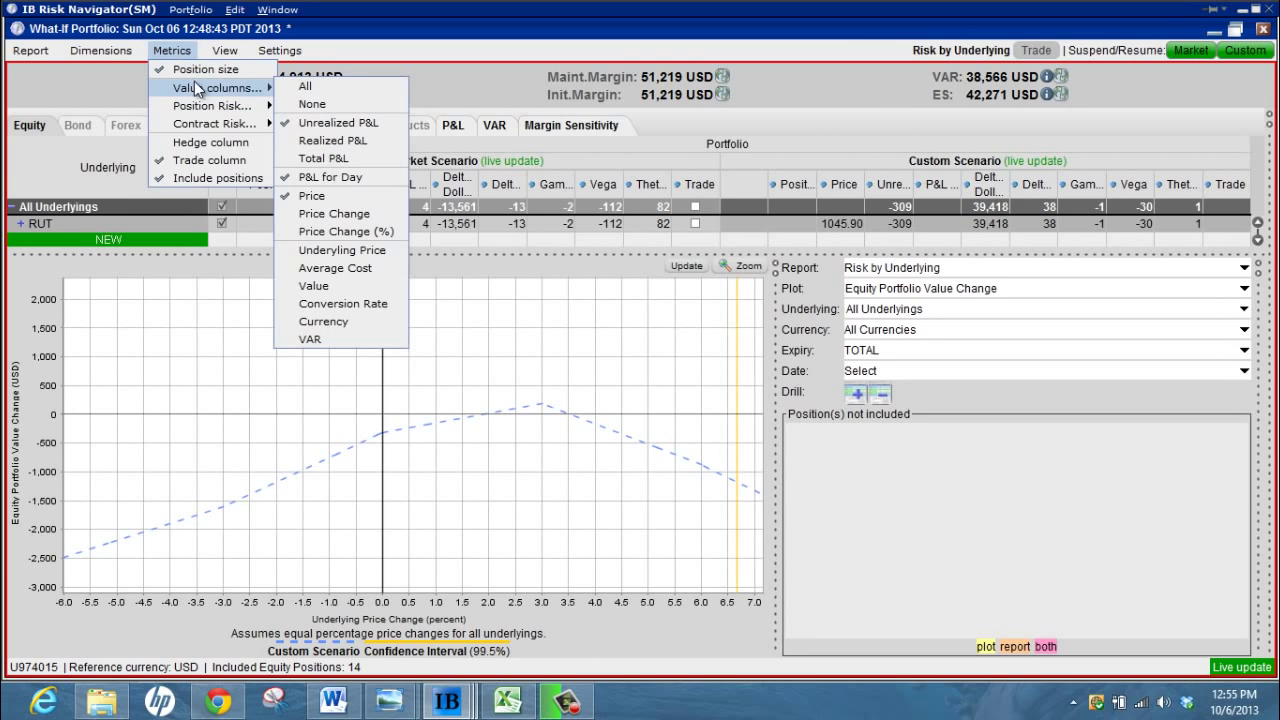
pyautogui.click(314, 195)
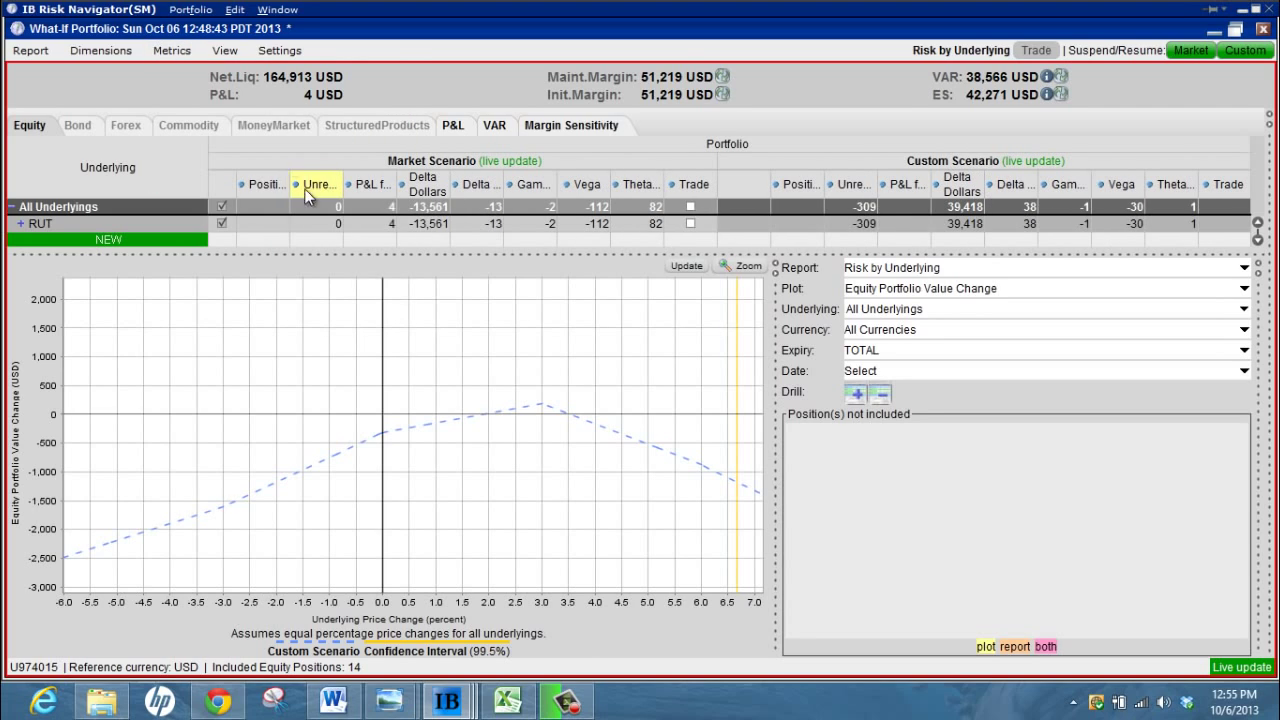
pyautogui.click(181, 51)
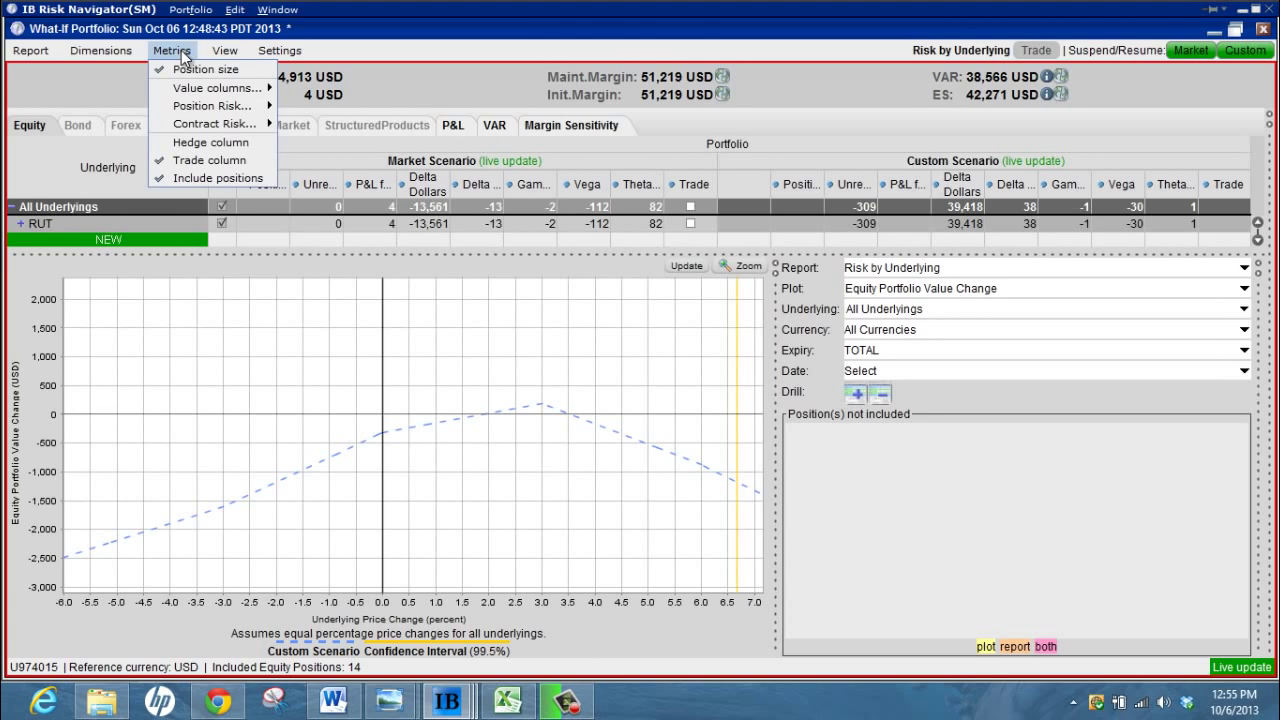
pyautogui.click(204, 160)
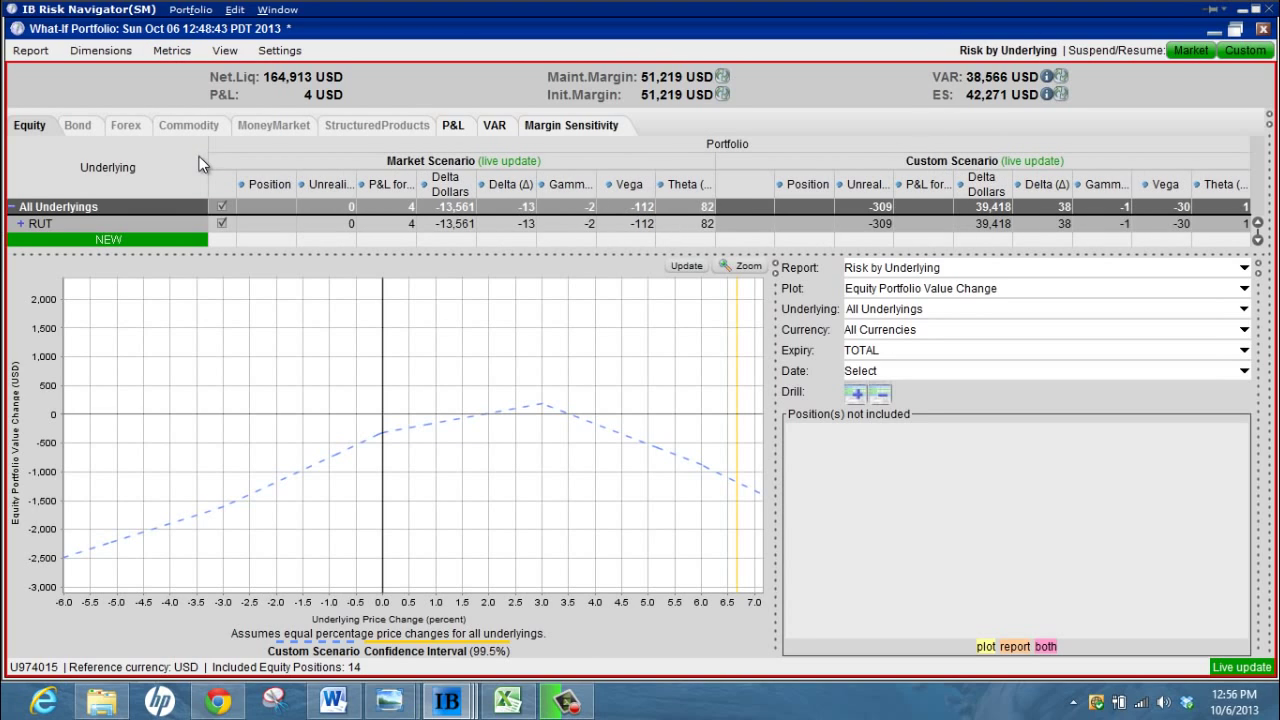
pyautogui.click(178, 51)
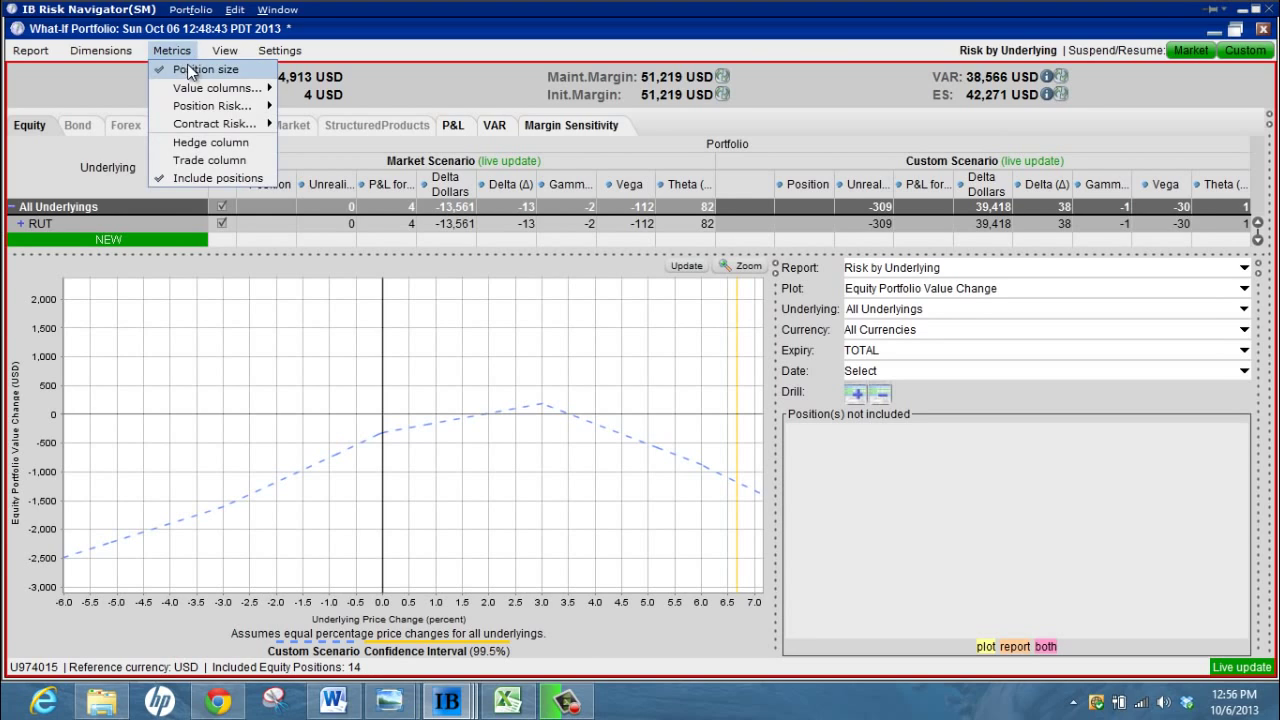
pyautogui.click(189, 69)
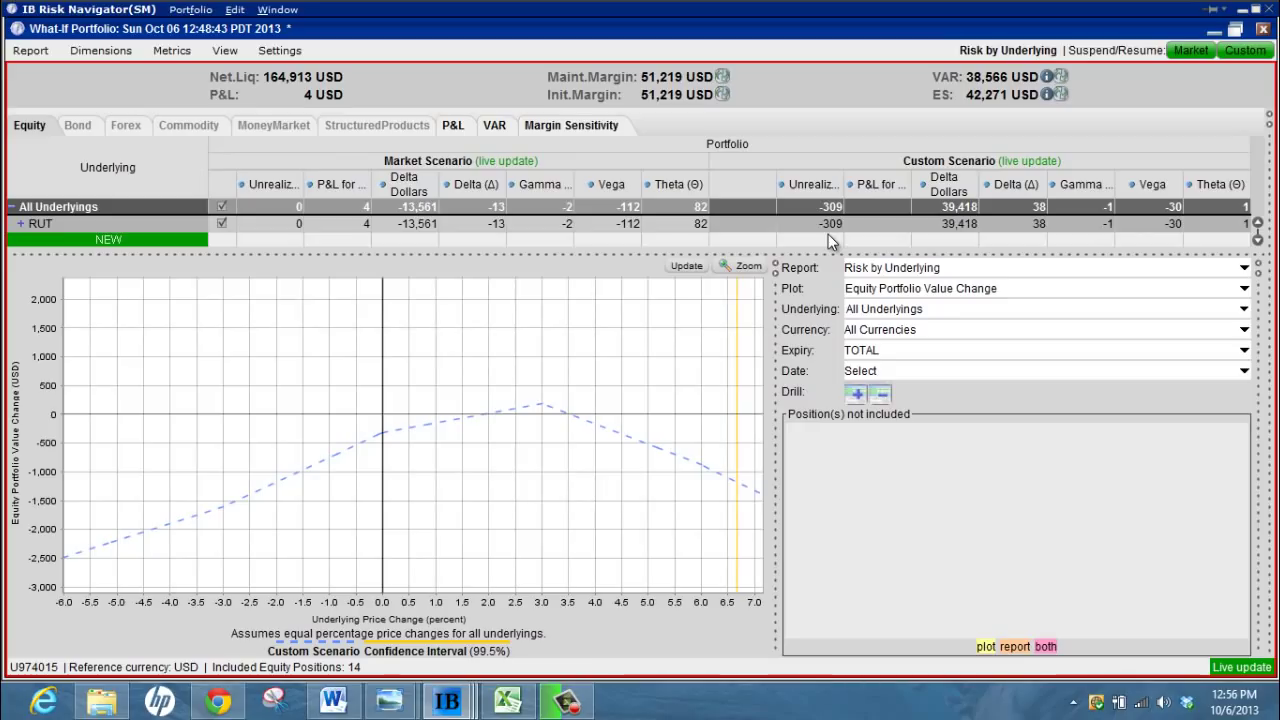
# - Reopen the scenario settings pane and set the RUT underlying price change to -8 %
pyautogui.click(1270, 118)
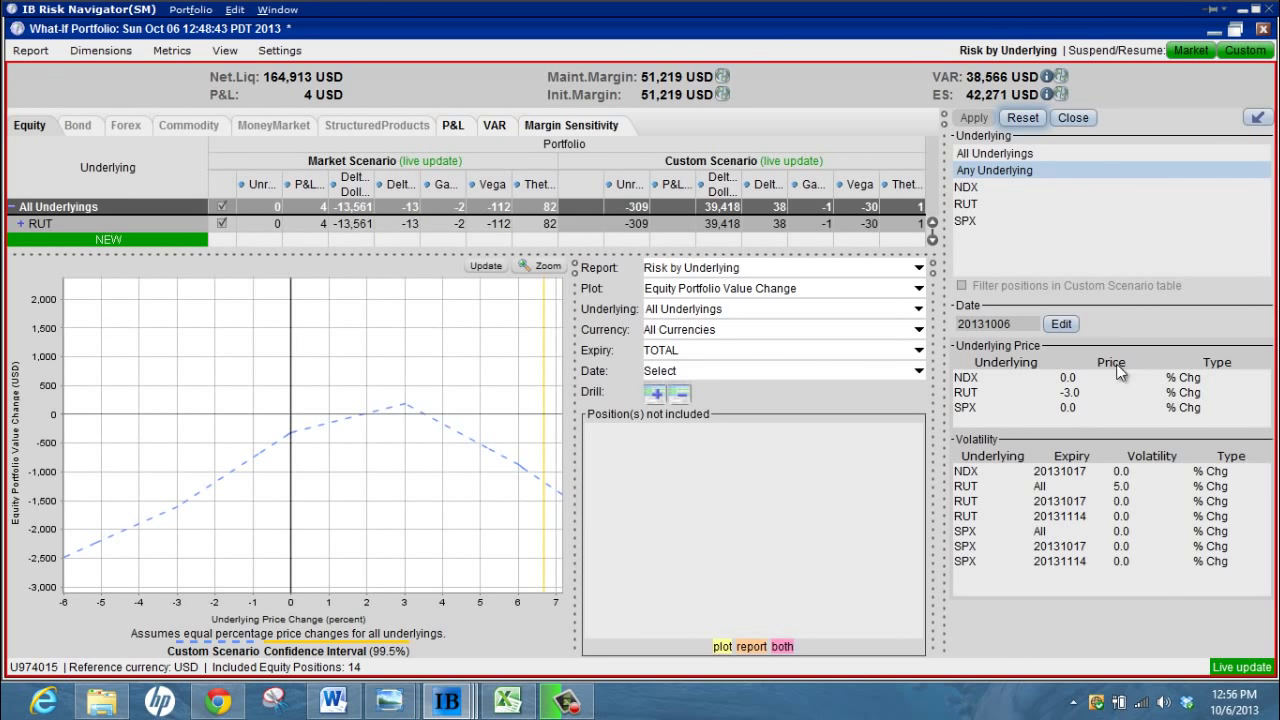
pyautogui.doubleClick(1082, 392)
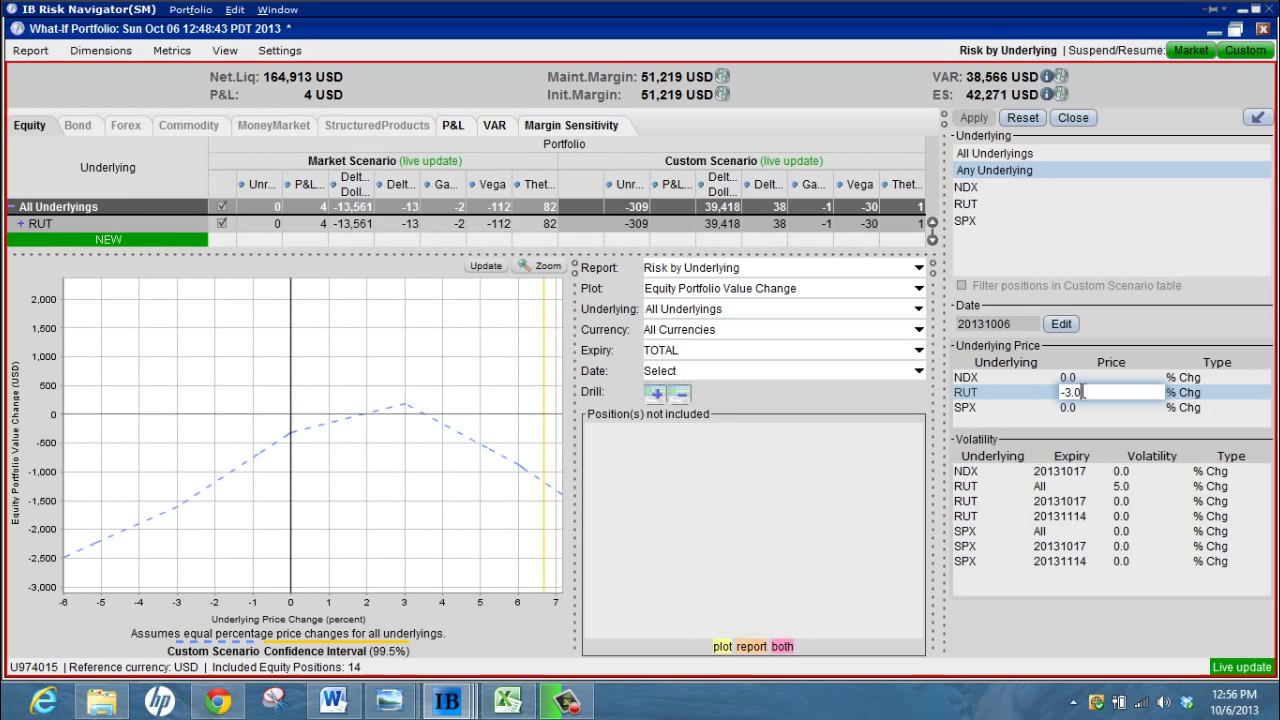
pyautogui.press('BackSpace')
pyautogui.press('BackSpace')
pyautogui.press('BackSpace')
pyautogui.write('8')
pyautogui.press('Return')
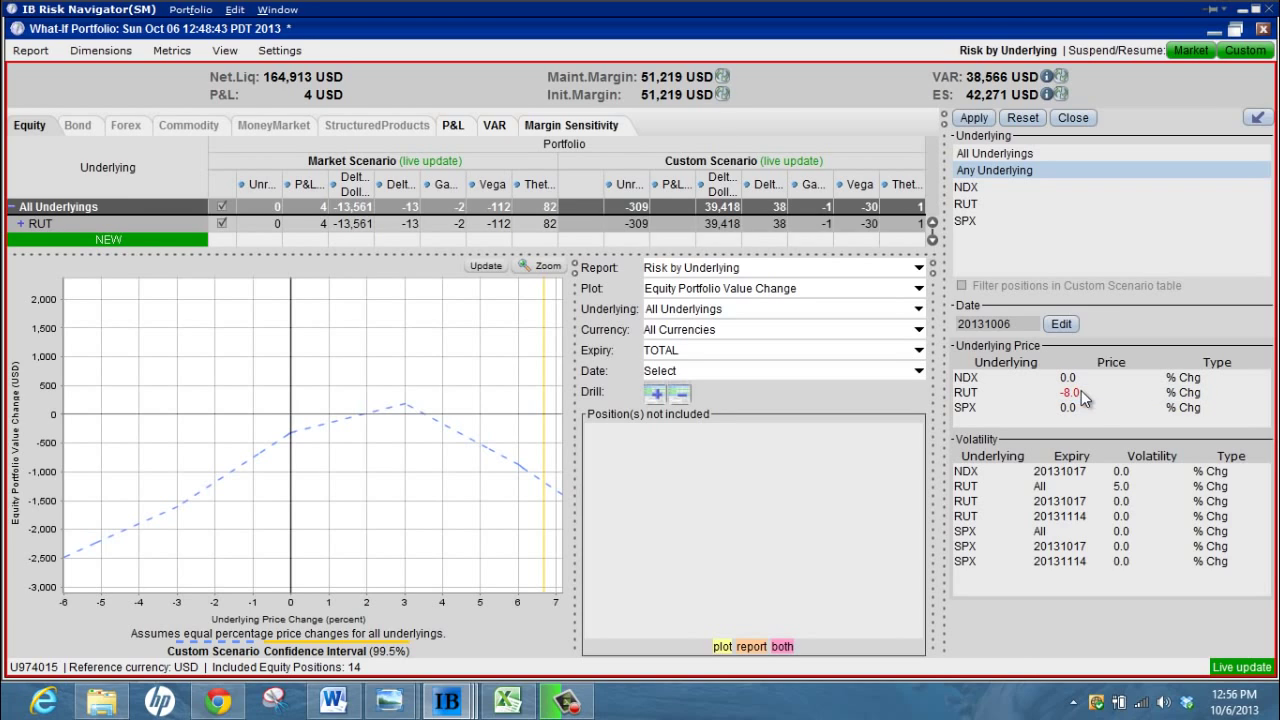
# - Apply a 15 % RUT volatility change for all expiries and collapse the scenario settings pane
pyautogui.doubleClick(1118, 487)
pyautogui.write('1')
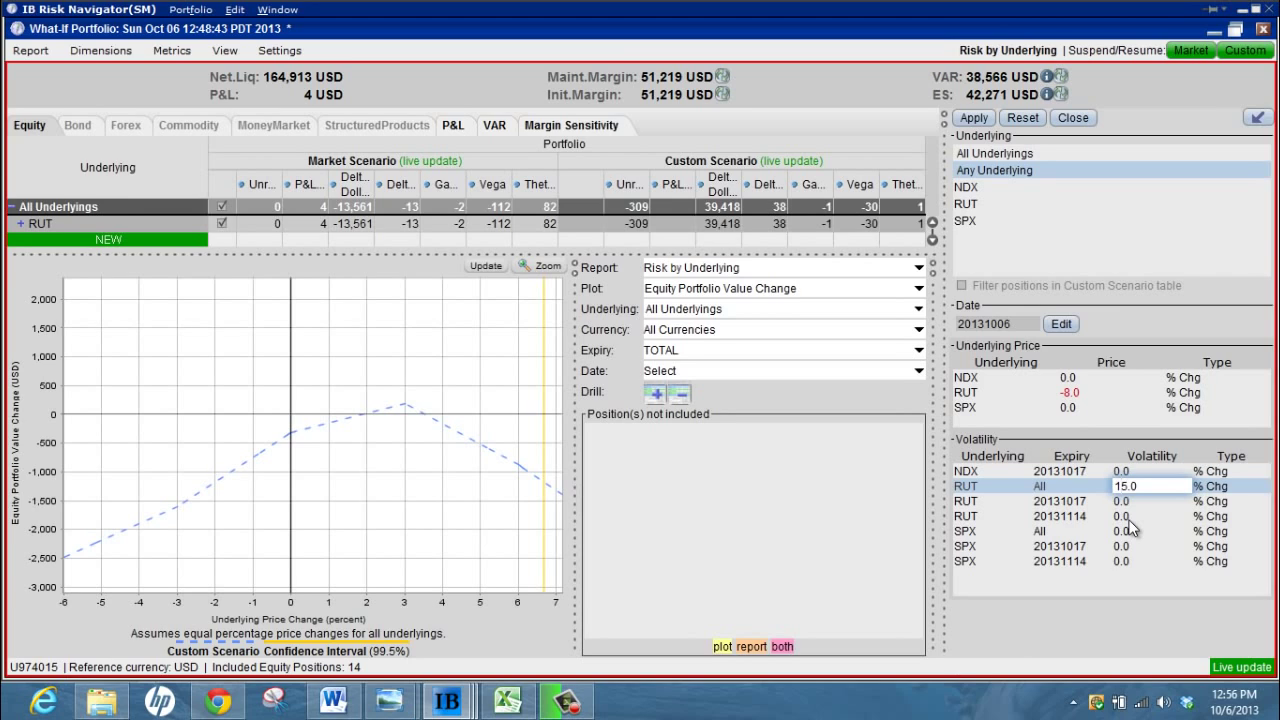
pyautogui.press('Return')
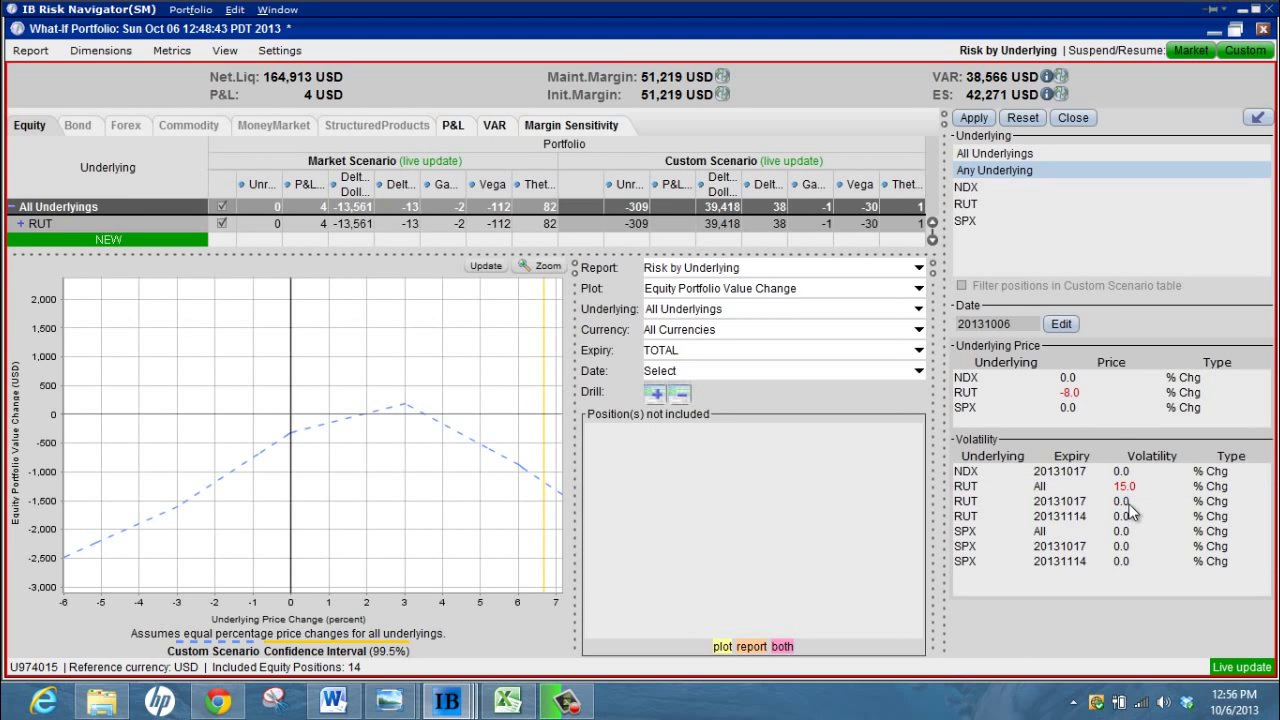
pyautogui.click(975, 119)
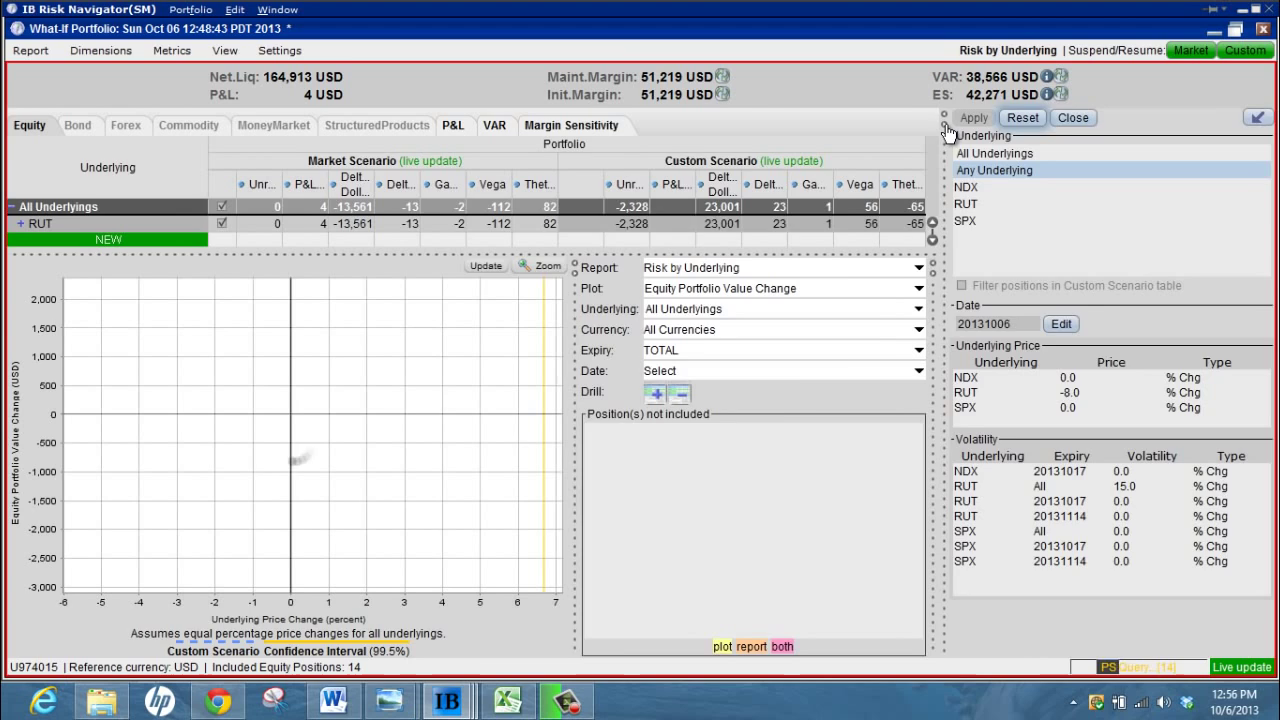
pyautogui.click(946, 124)
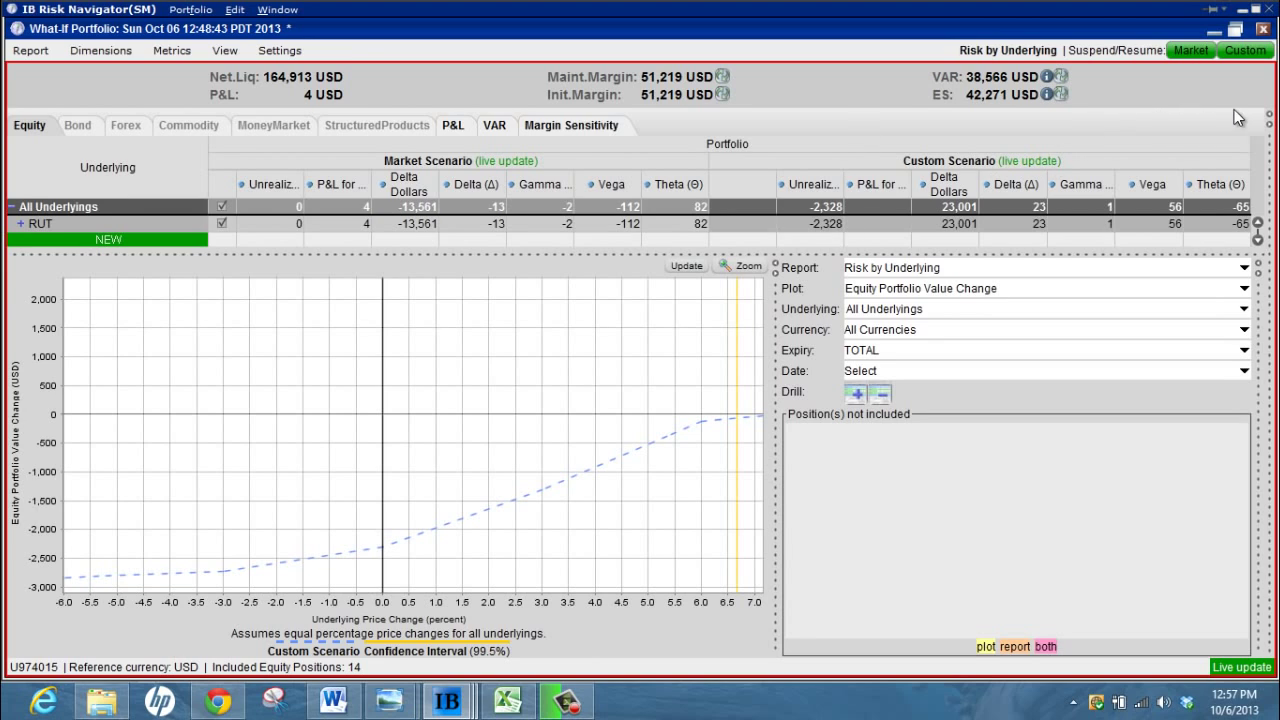
# - Reopen the scenario settings pane and apply October 11, 2013 as the custom scenario date
pyautogui.click(1266, 118)
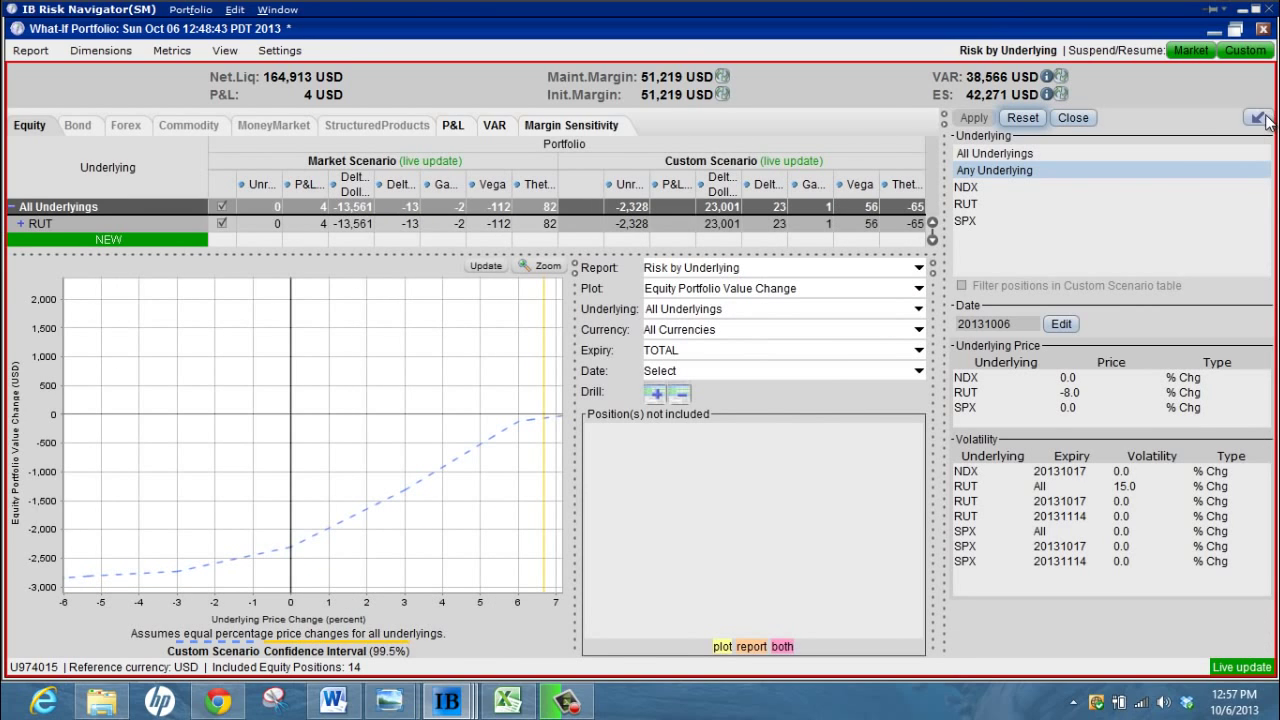
pyautogui.click(1068, 327)
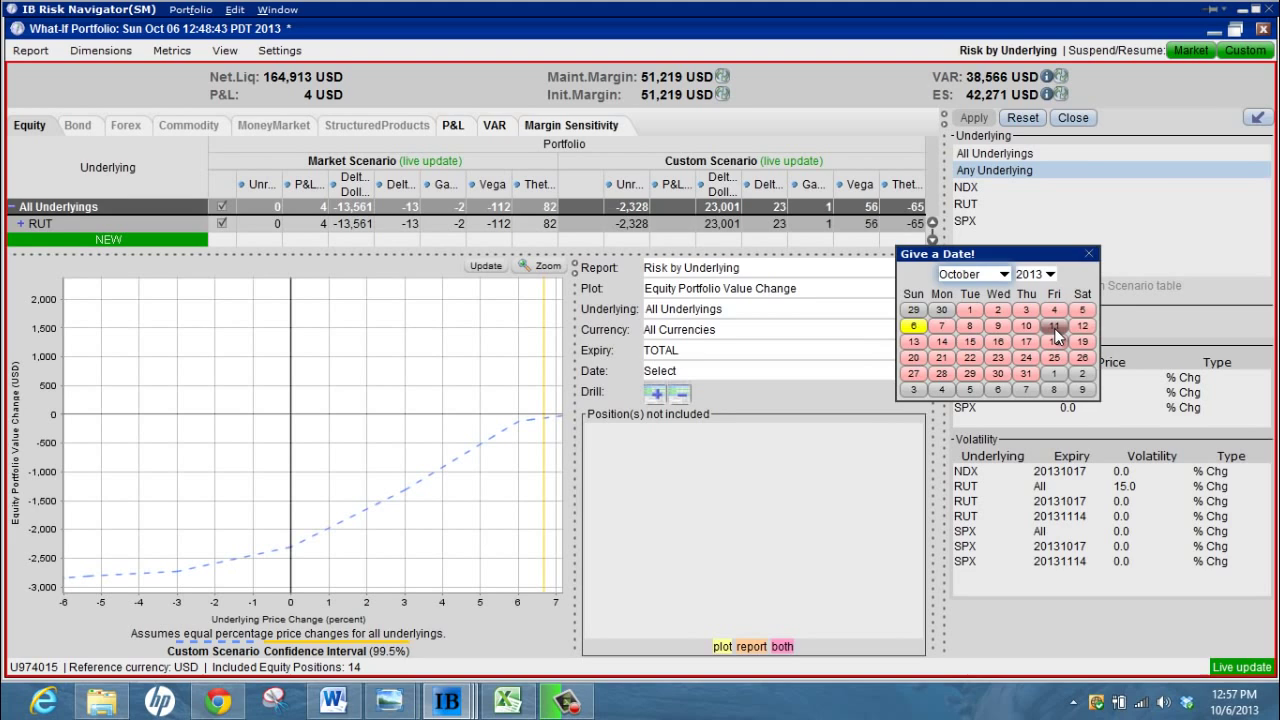
pyautogui.click(1054, 327)
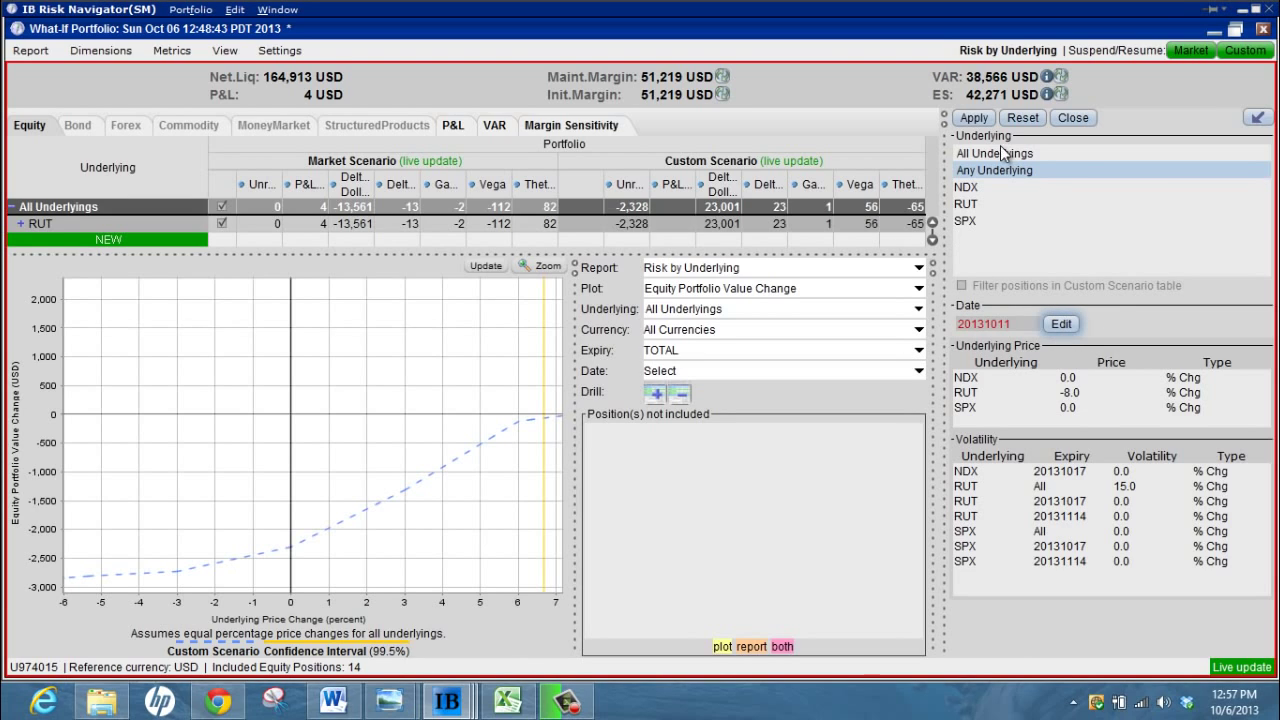
pyautogui.click(974, 118)
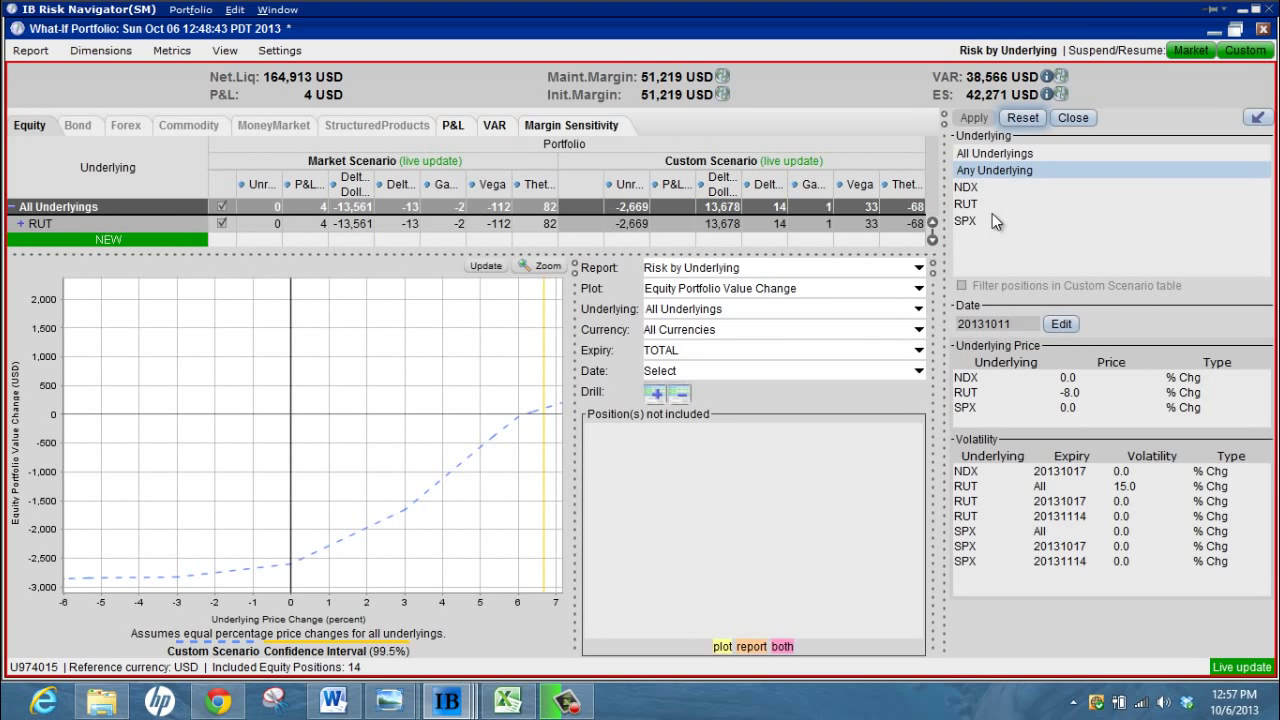
# - Apply a -1 % RUT underlying price change to the custom scenario and collapse the scenario settings pane
pyautogui.doubleClick(1063, 394)
pyautogui.write('-8')
pyautogui.press('Return')
pyautogui.doubleClick(1066, 394)
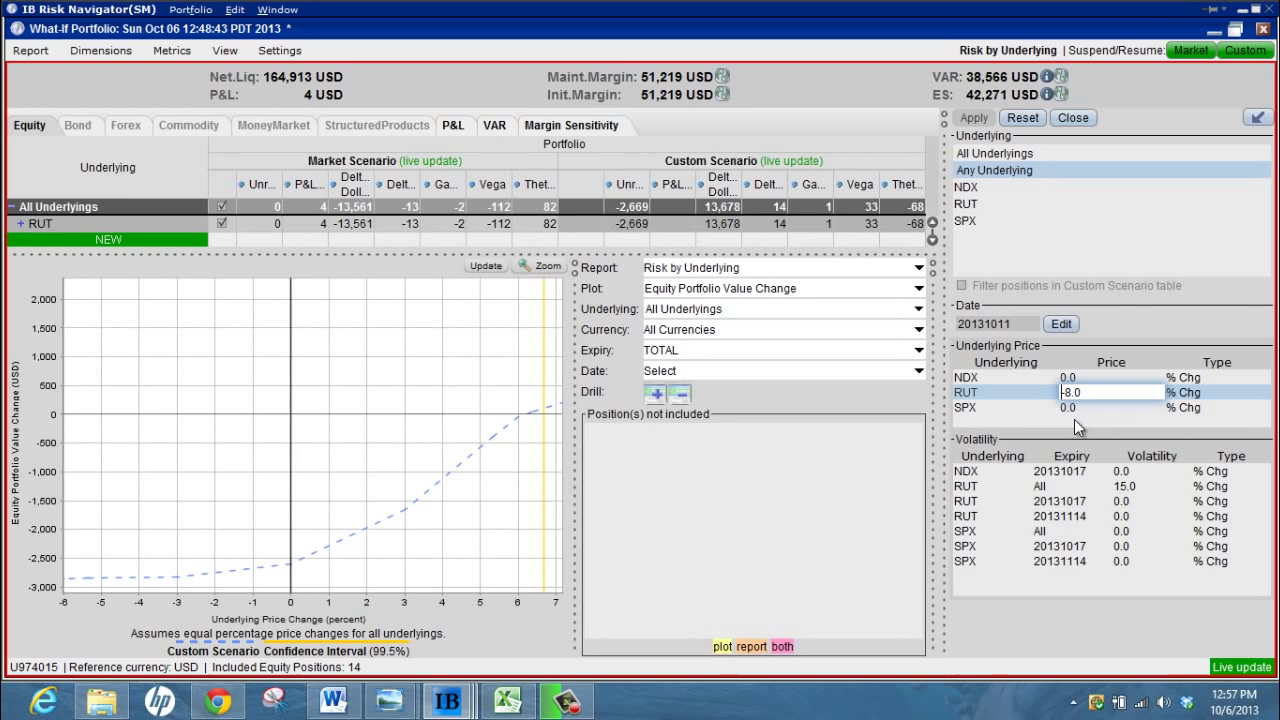
pyautogui.press('Delete')
pyautogui.press('Delete')
pyautogui.press('Delete')
pyautogui.write('-1')
pyautogui.press('Return')
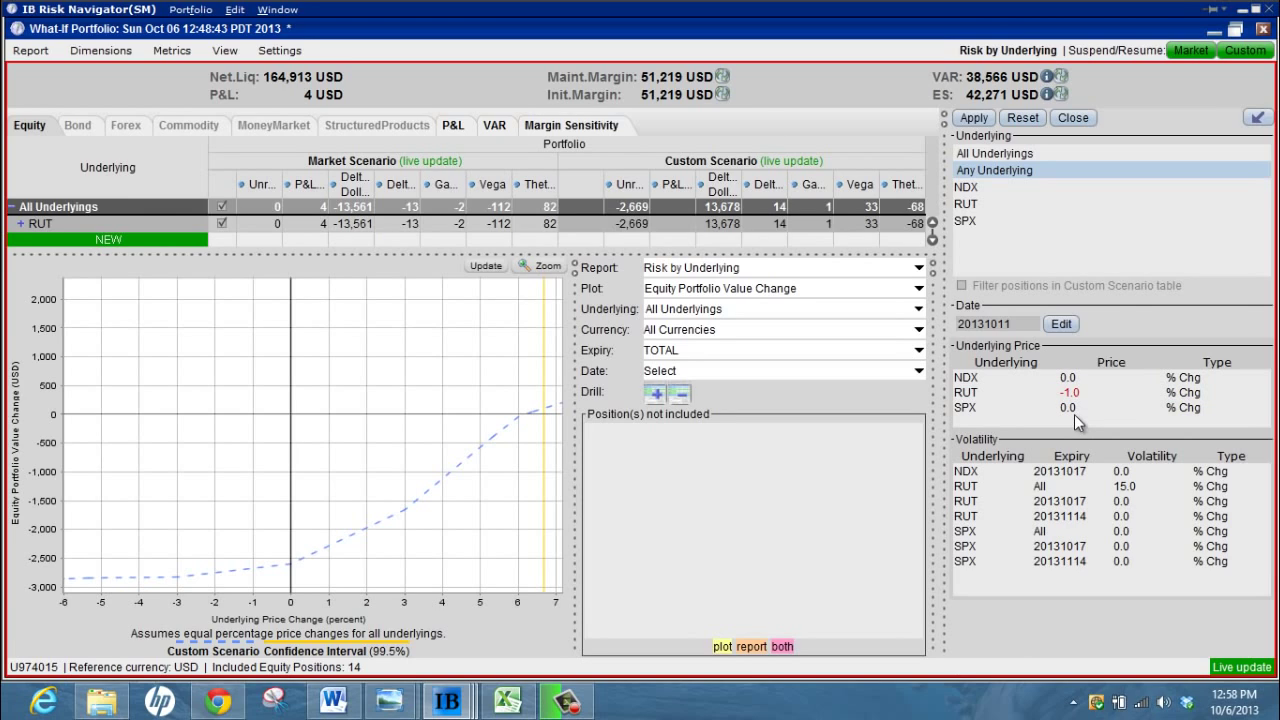
pyautogui.click(979, 115)
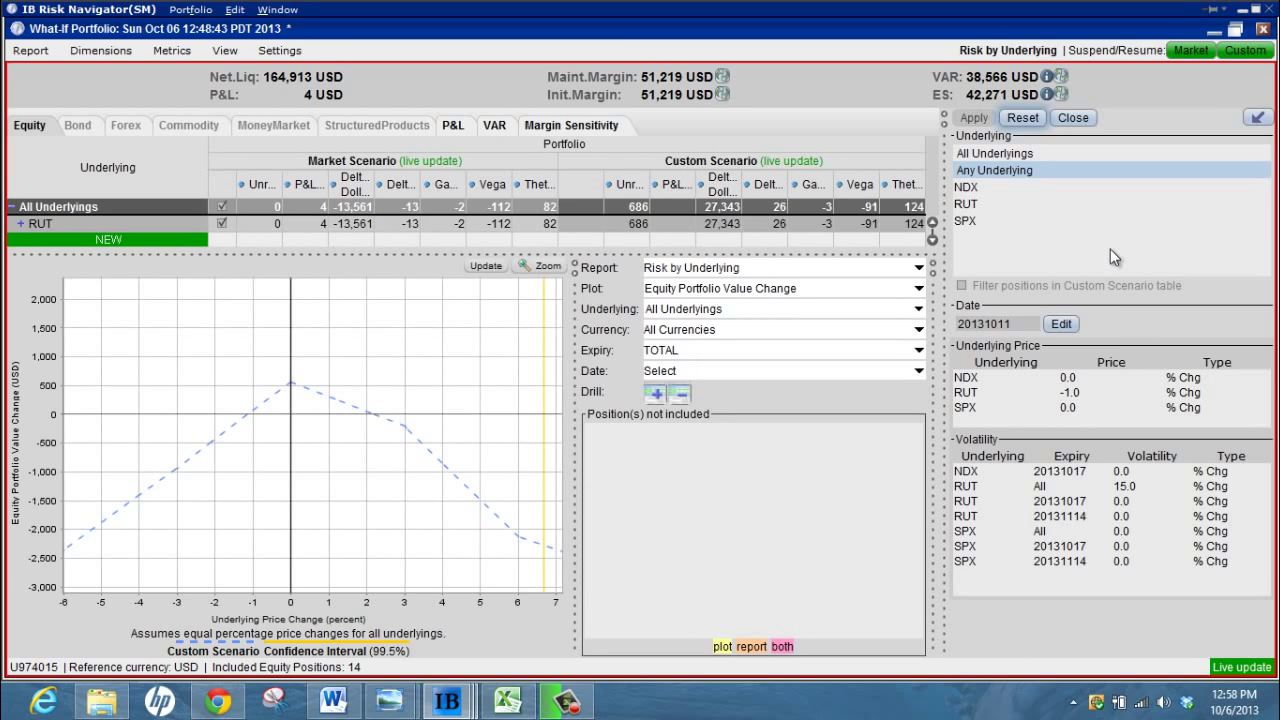
pyautogui.click(943, 124)
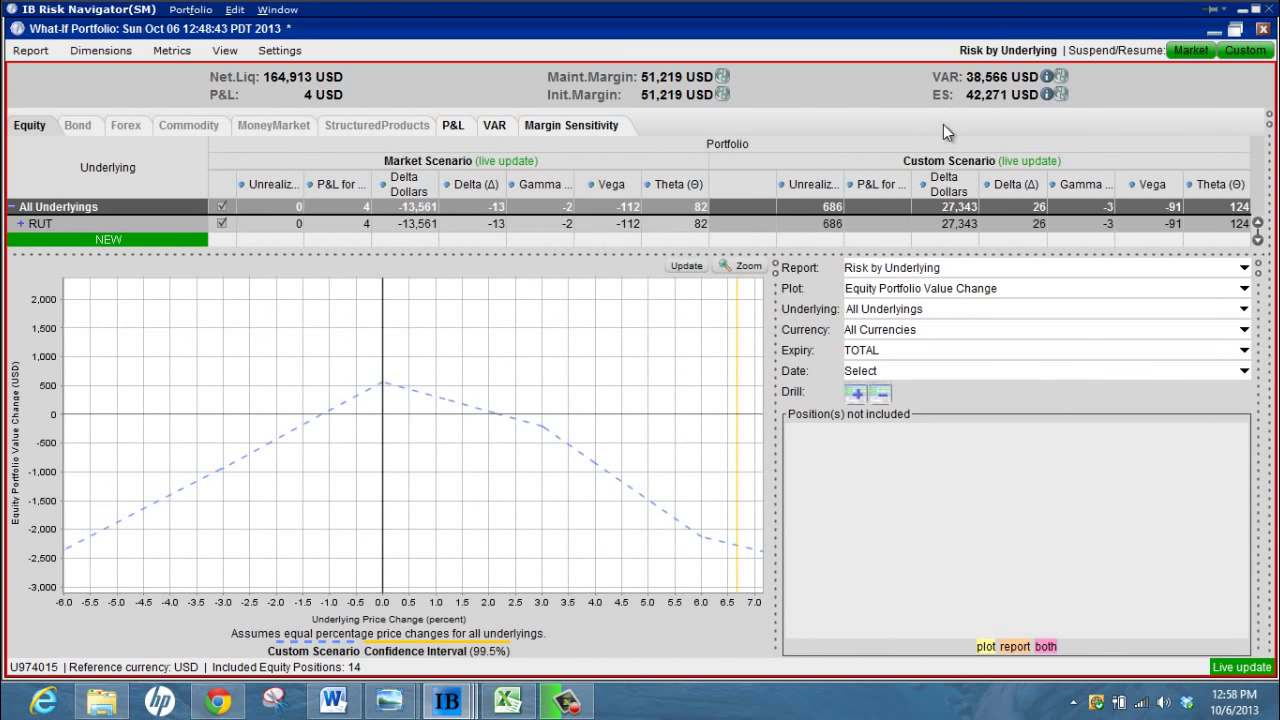
# - Add the most recent base curve to the value change plot and turn off the custom scenario view
pyautogui.rightClick(430, 455)
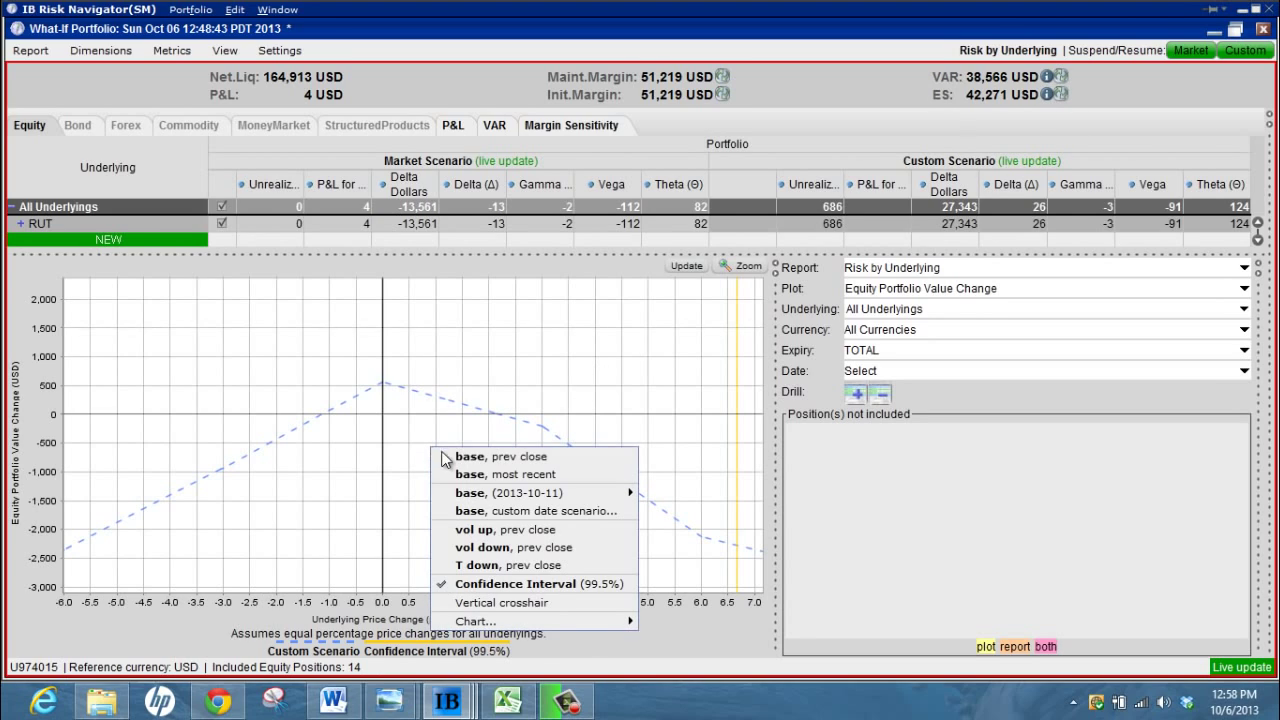
pyautogui.click(462, 475)
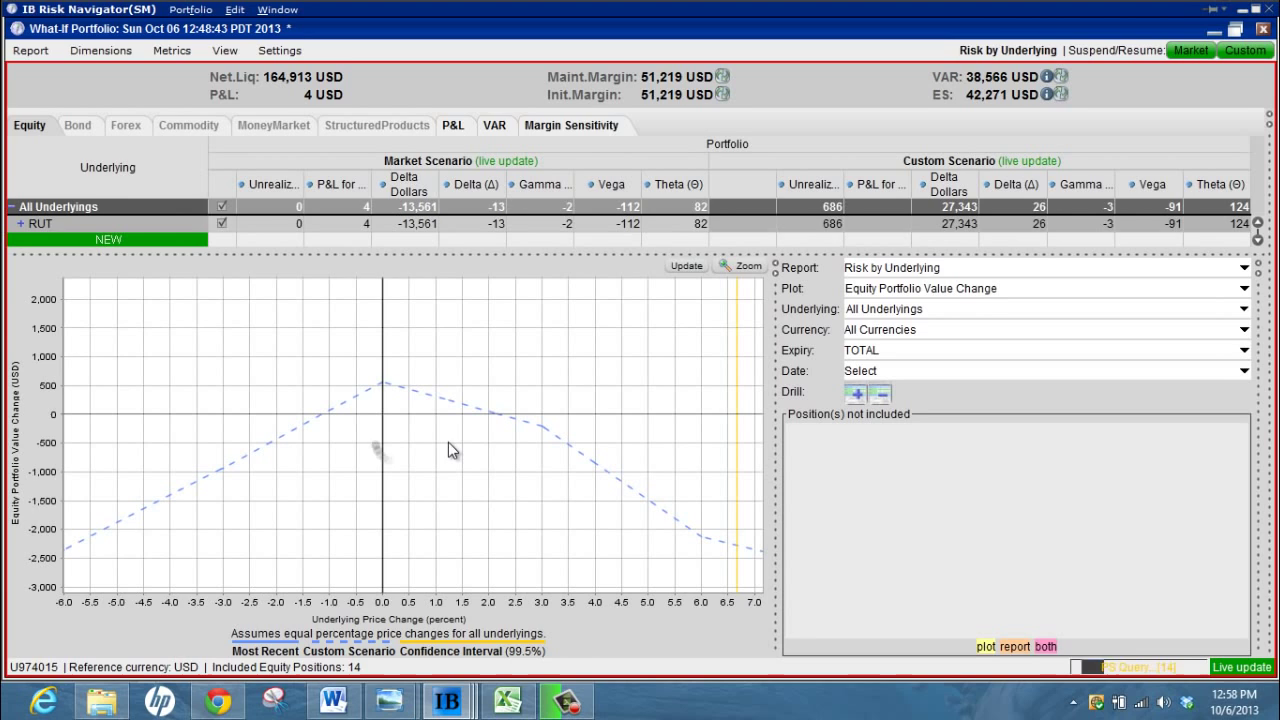
pyautogui.click(172, 50)
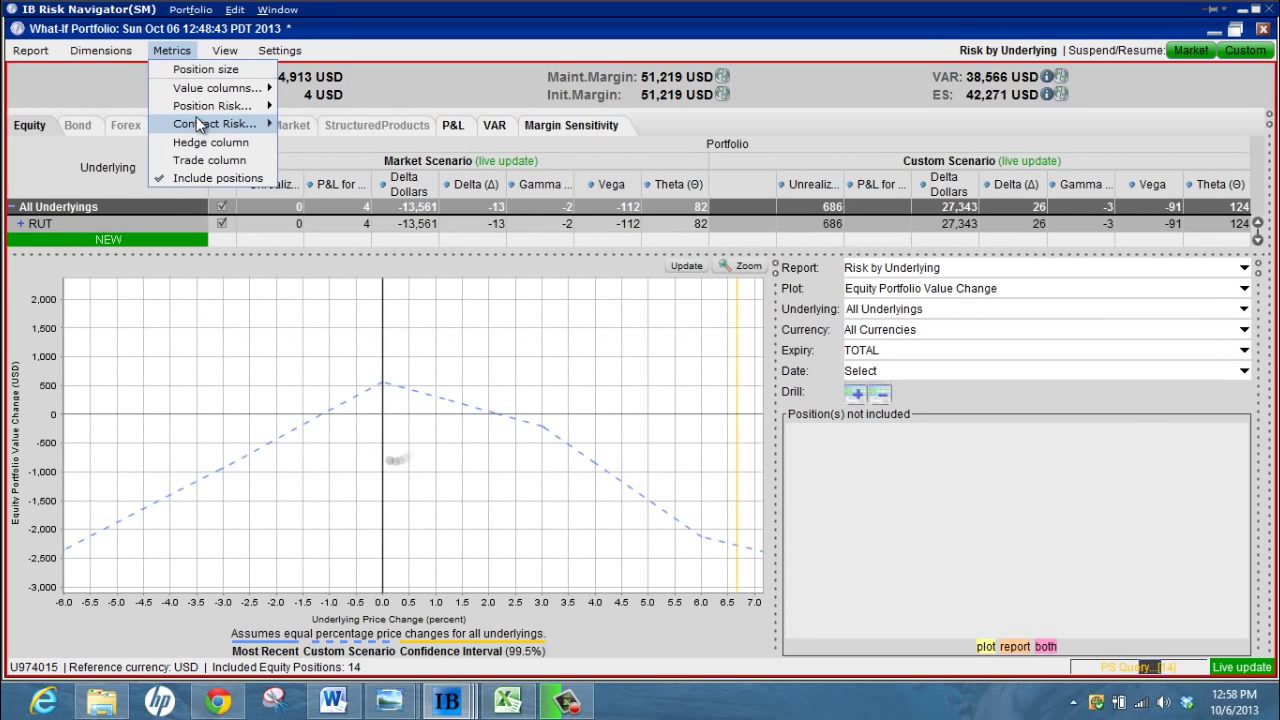
pyautogui.moveTo(224, 50)
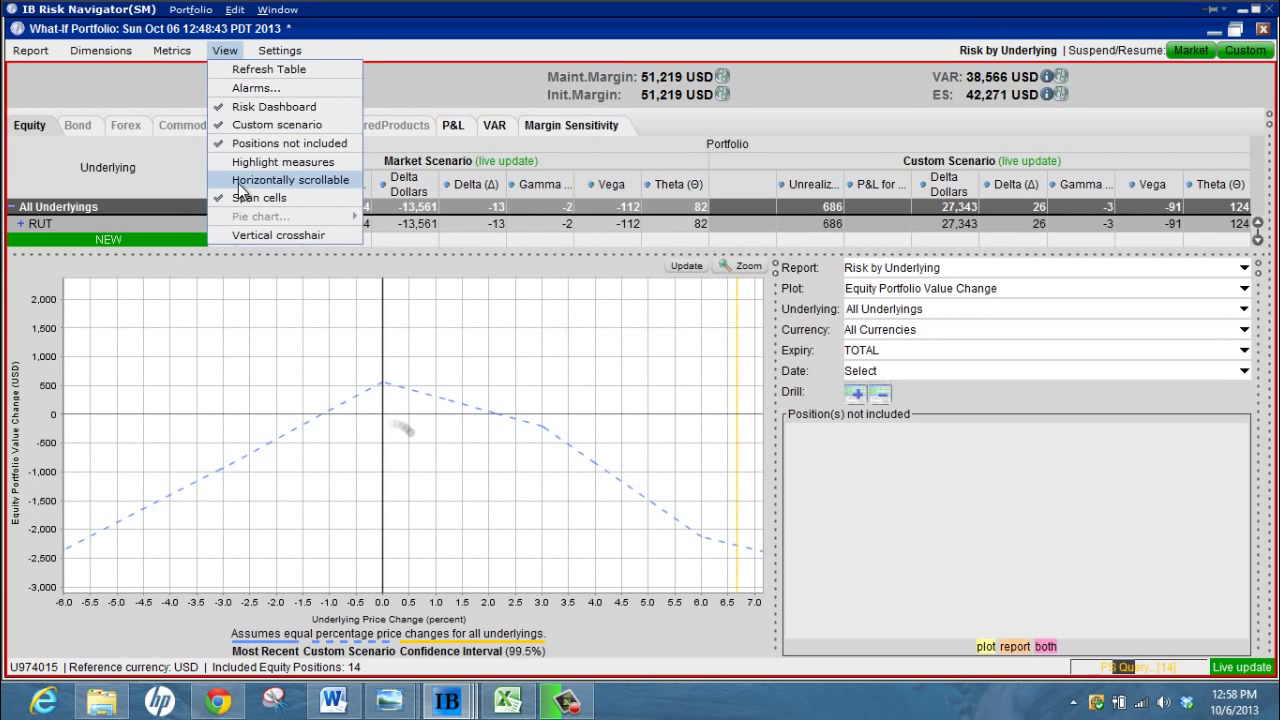
pyautogui.click(277, 127)
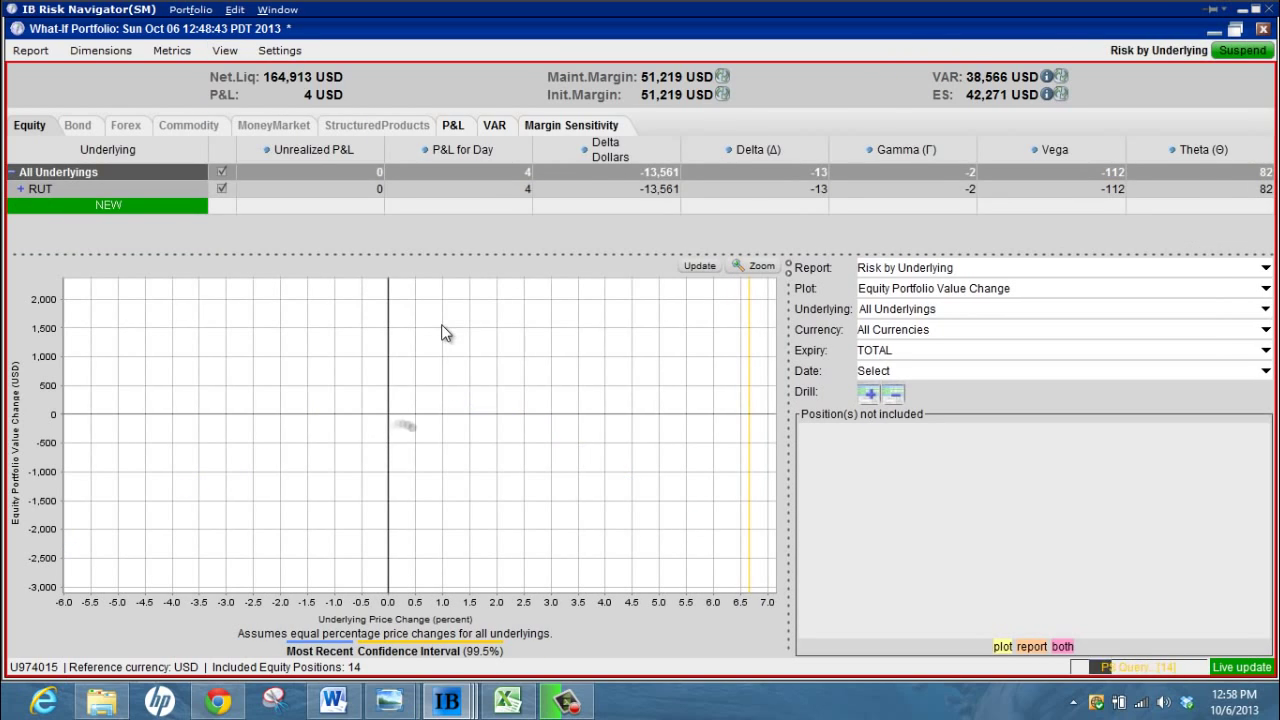
# - Add the vol up and vol down previous-close curves to the equity portfolio value change plot
pyautogui.rightClick(441, 324)
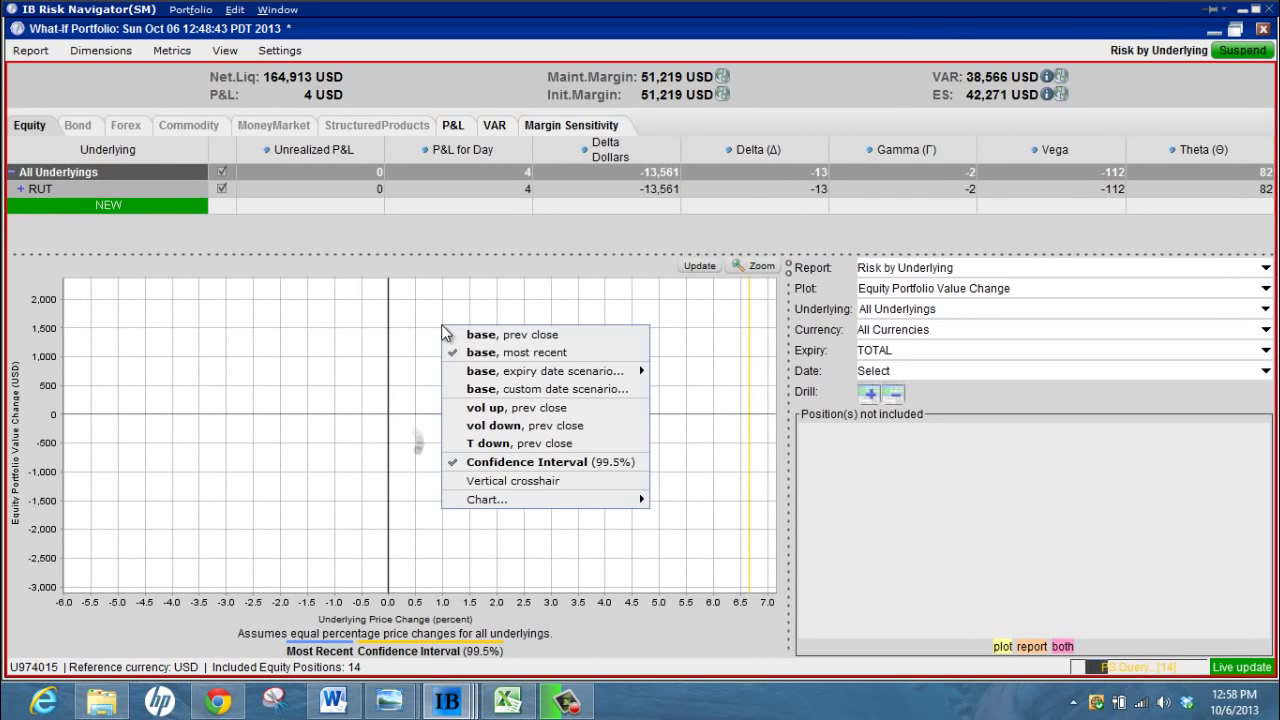
pyautogui.click(489, 407)
pyautogui.rightClick(481, 381)
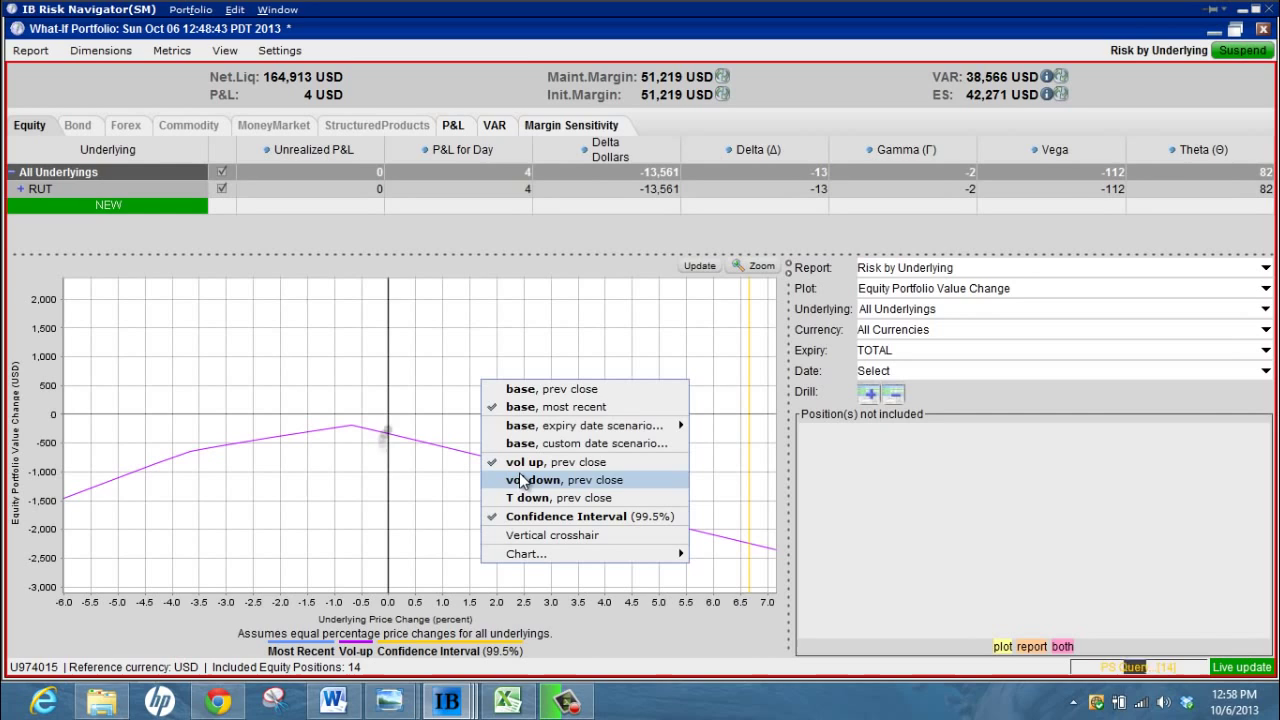
pyautogui.click(614, 481)
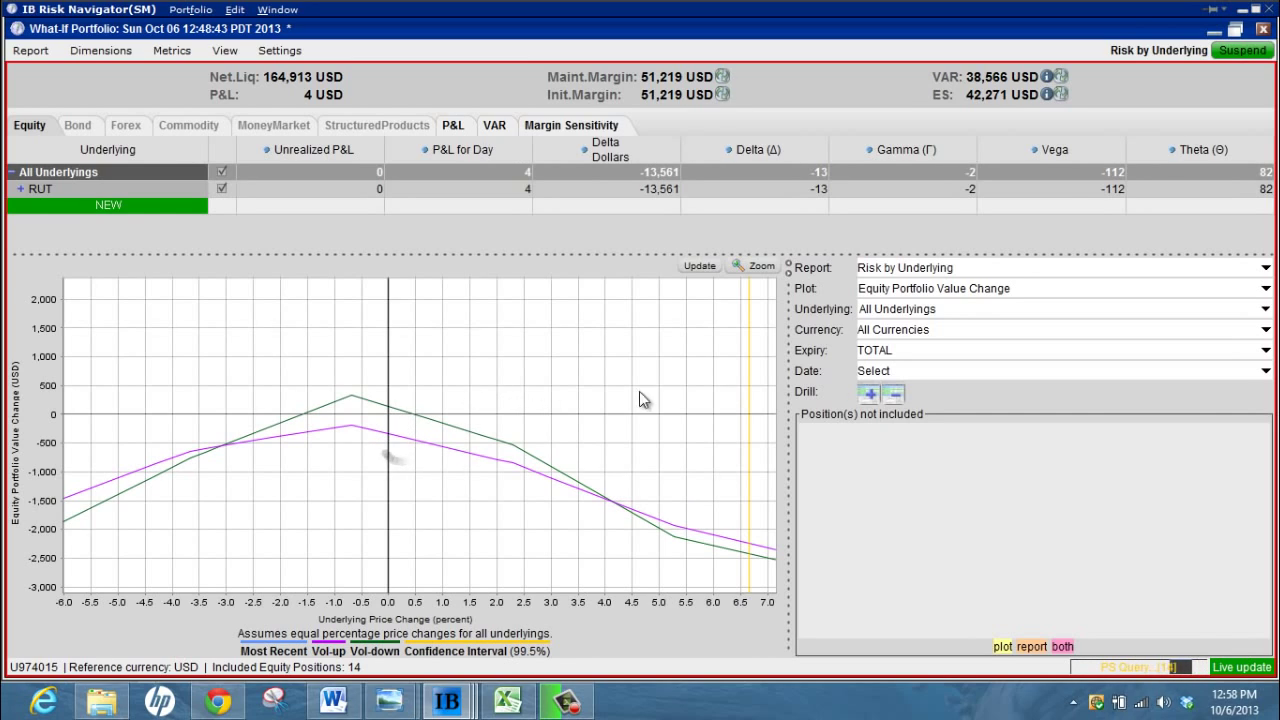
# - Add the 2013-10-17 date scenario curve and the previous-close base curve to the plot
pyautogui.click(866, 374)
pyautogui.click(877, 430)
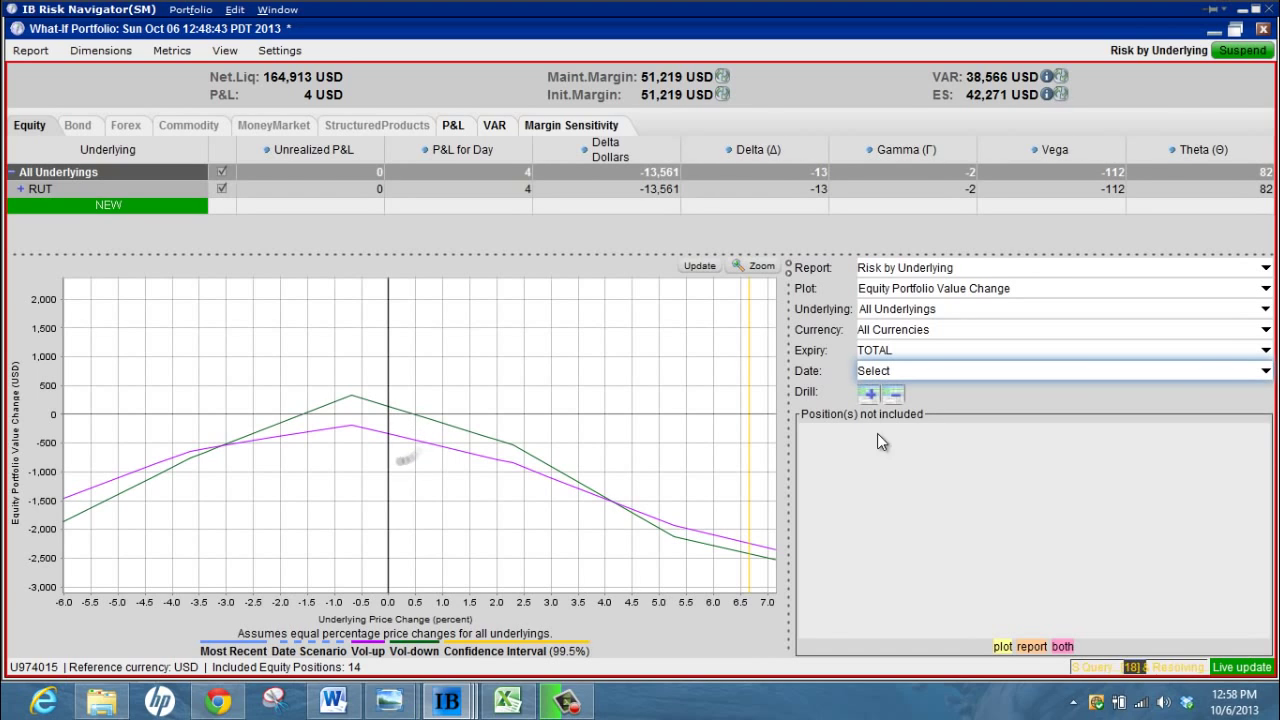
pyautogui.rightClick(429, 366)
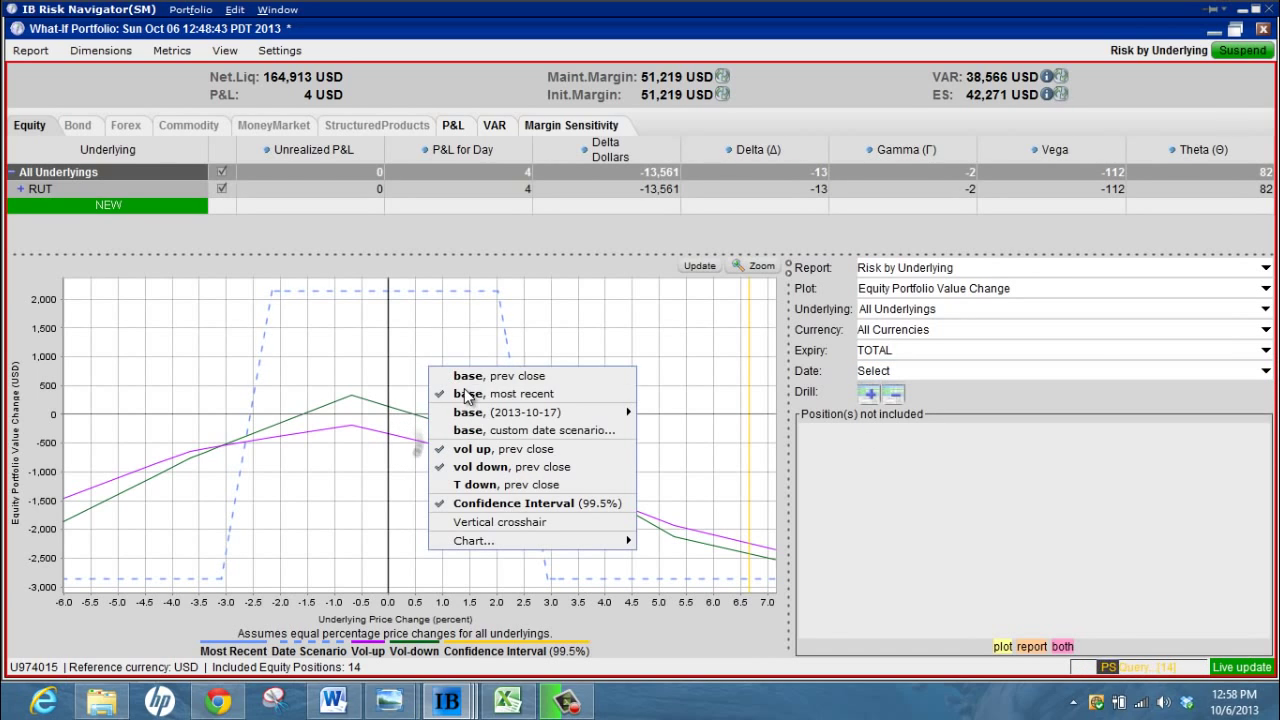
pyautogui.click(468, 391)
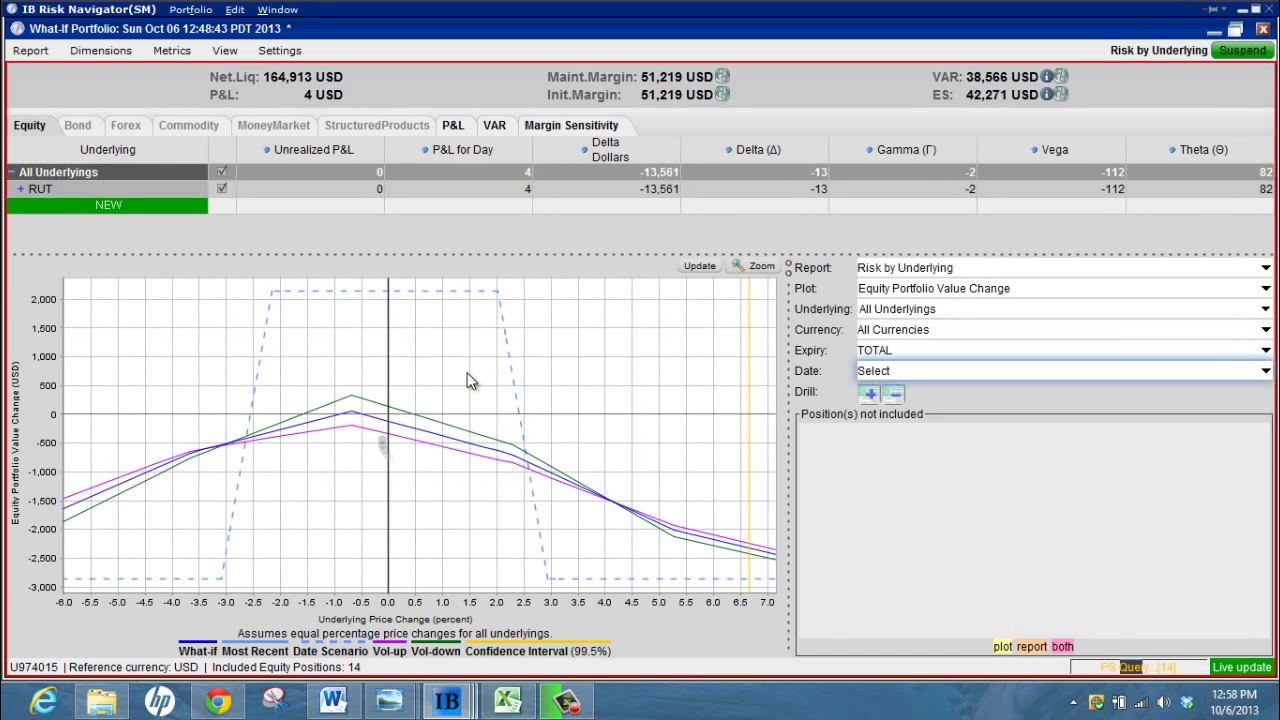
# - Remove the vol up, most recent base, previous-close base and vol down curves from the plot
pyautogui.rightClick(420, 416)
pyautogui.click(470, 497)
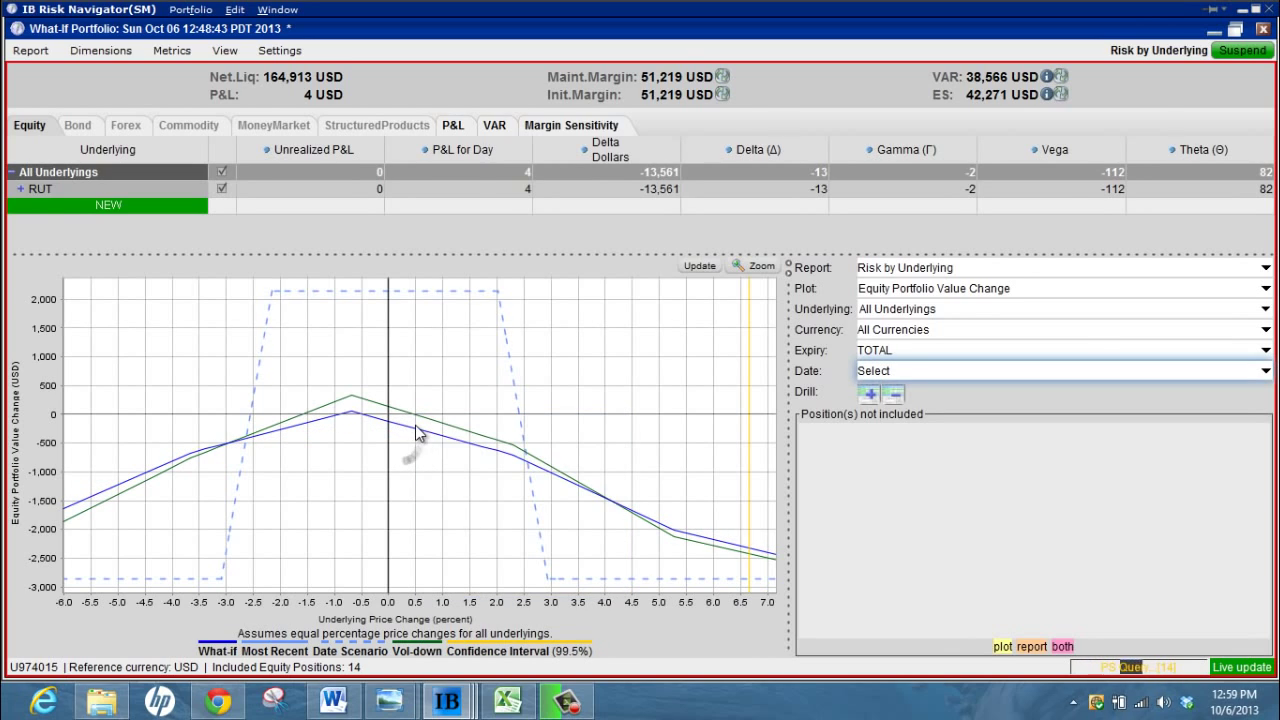
pyautogui.rightClick(418, 427)
pyautogui.click(433, 454)
pyautogui.rightClick(424, 420)
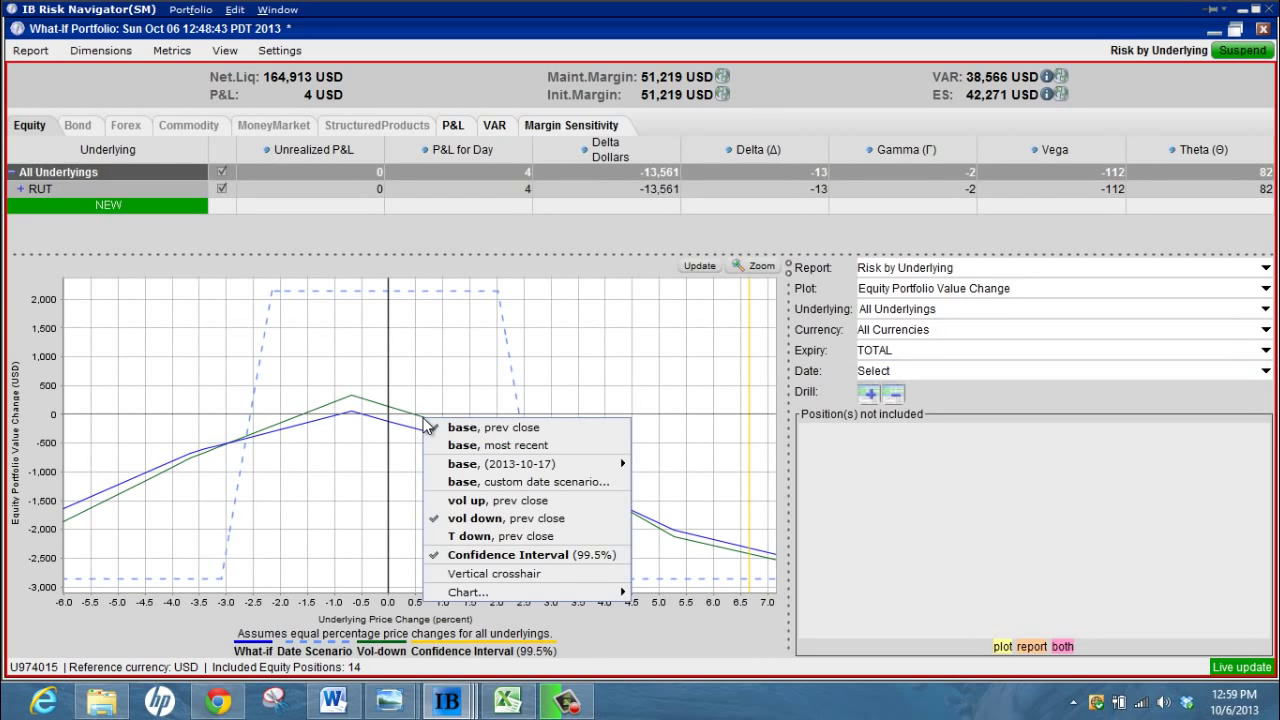
pyautogui.click(421, 427)
pyautogui.rightClick(418, 422)
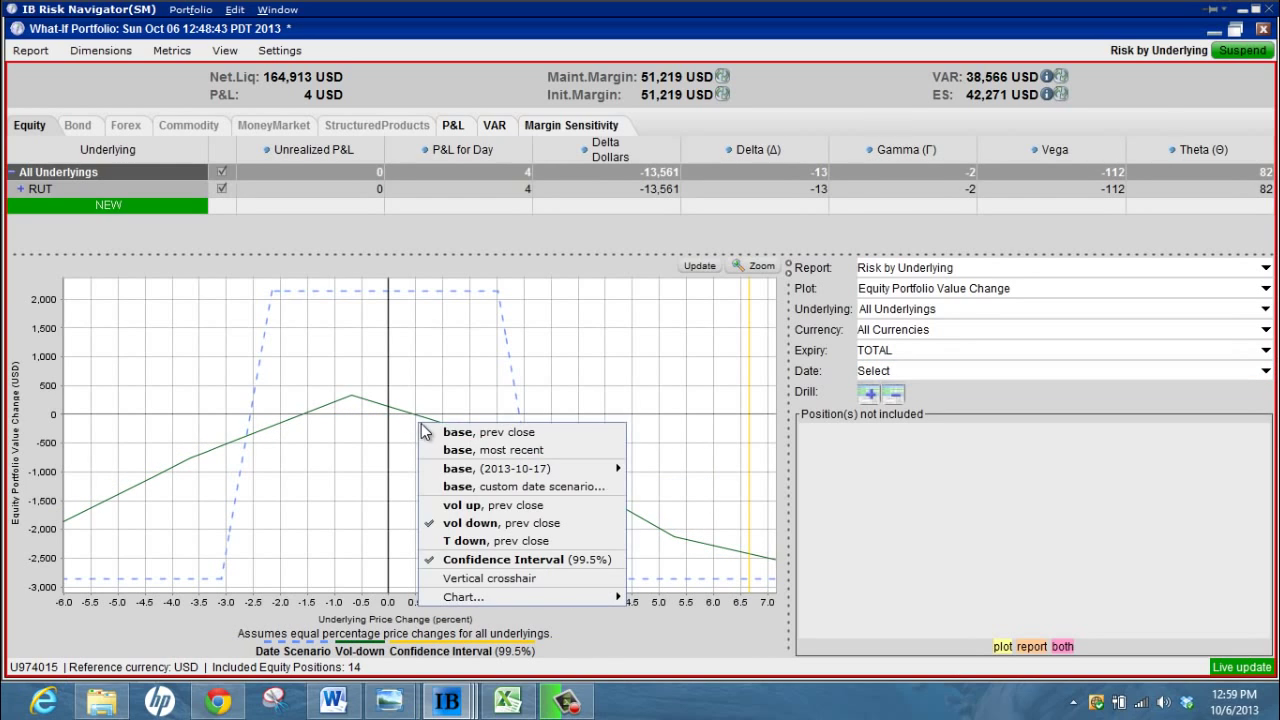
pyautogui.click(470, 523)
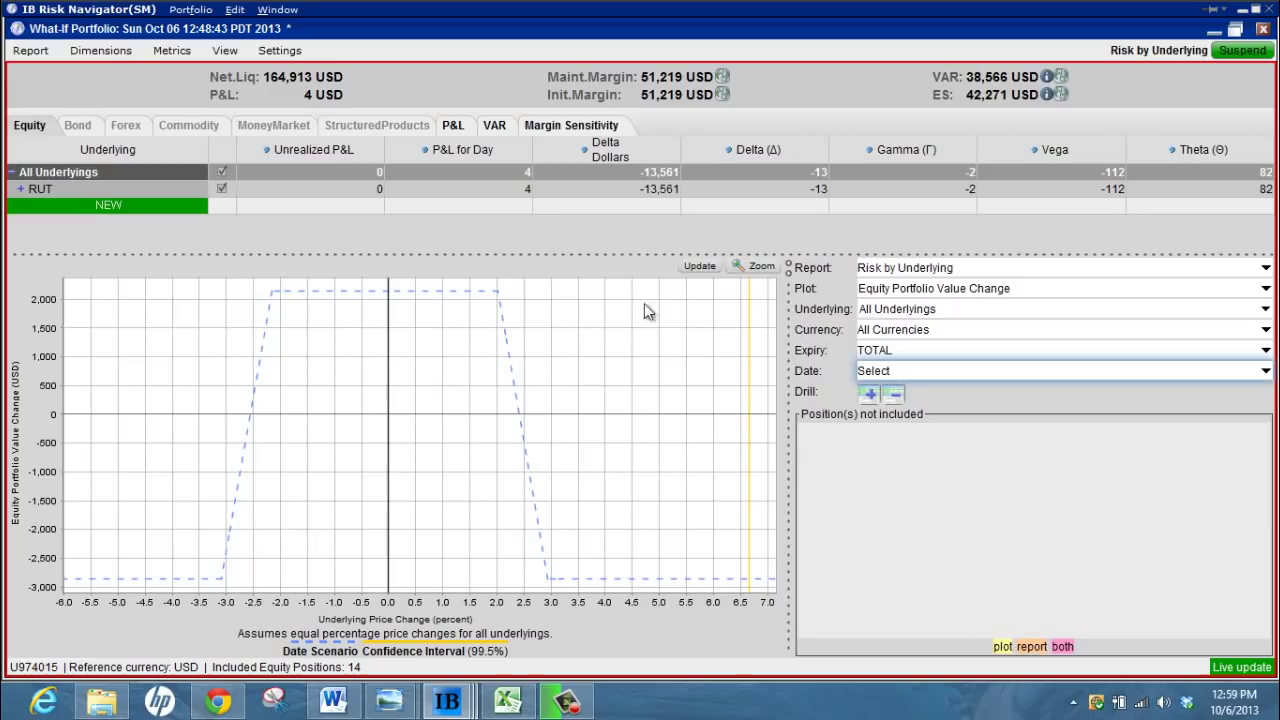